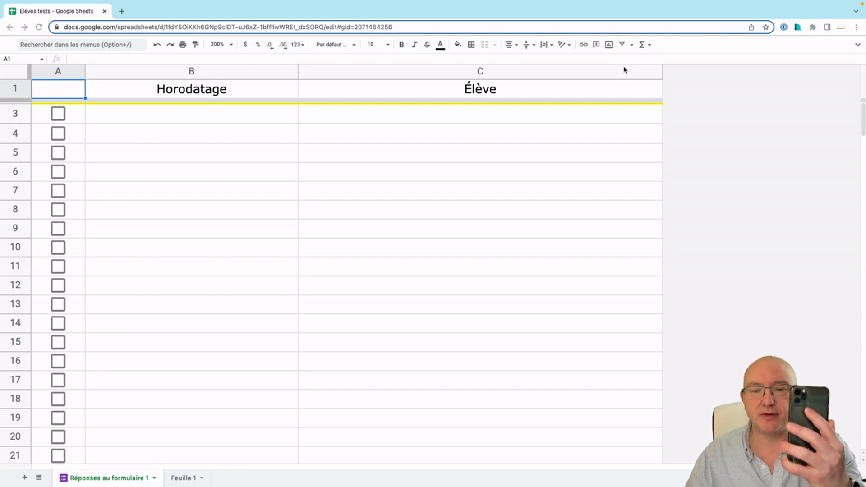
Test both students' prefilled QR codes and confirm the two responses arrive highlighted yellow in the sheet.
key(ctrl+Right)
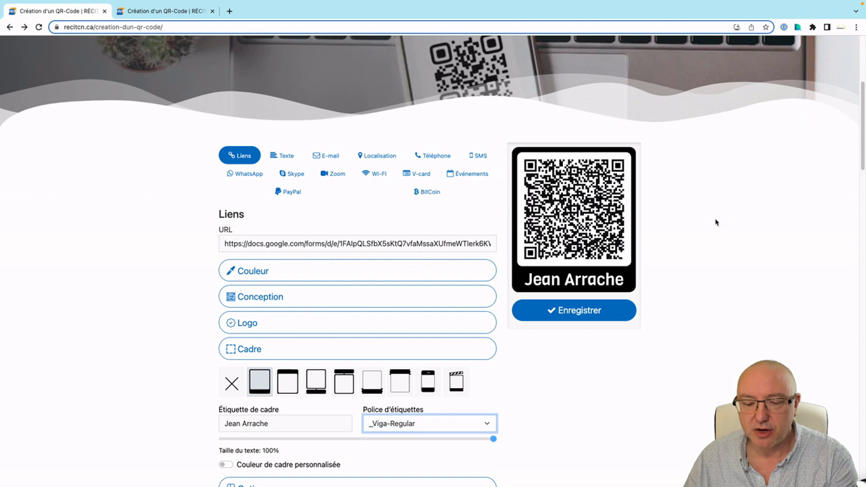
key(ctrl+Left)
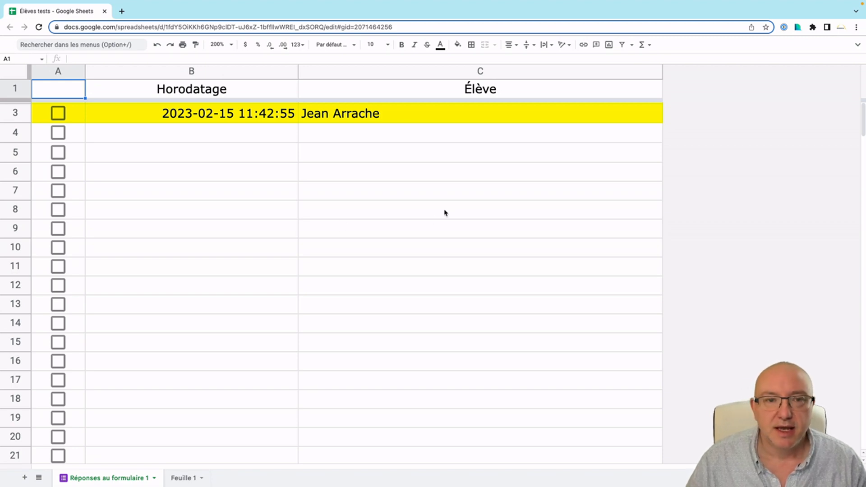
key(ctrl+Right)
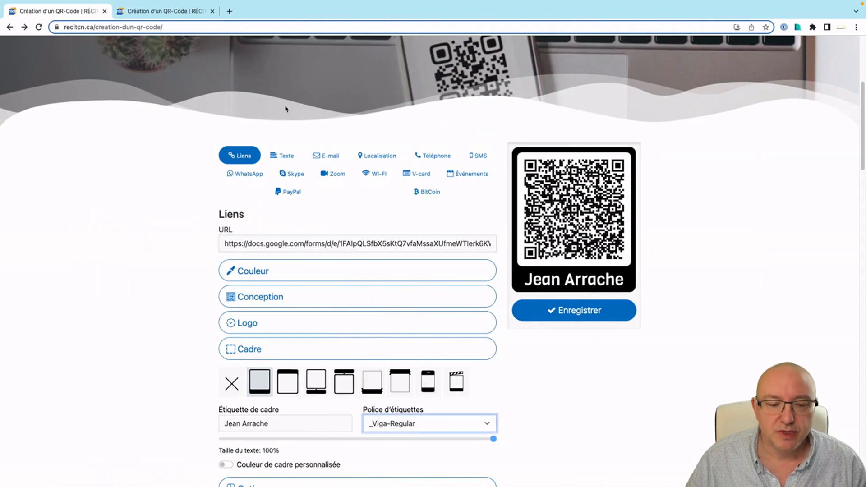
click(156, 12)
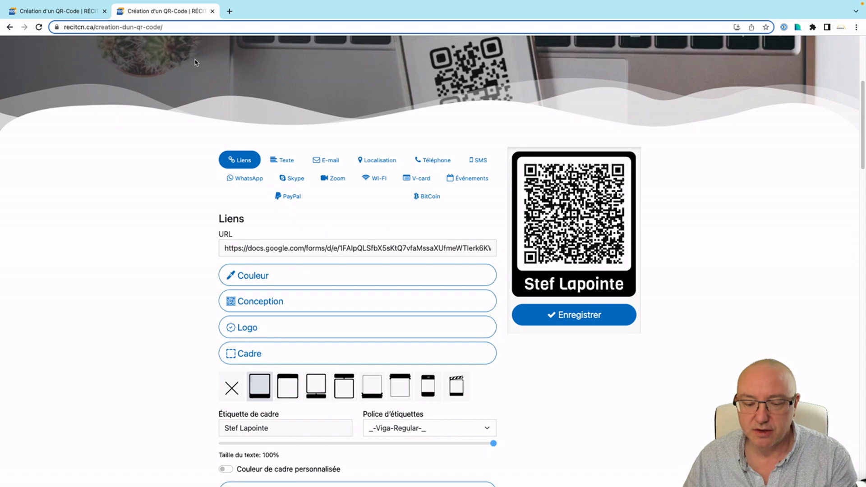
key(ctrl+Left)
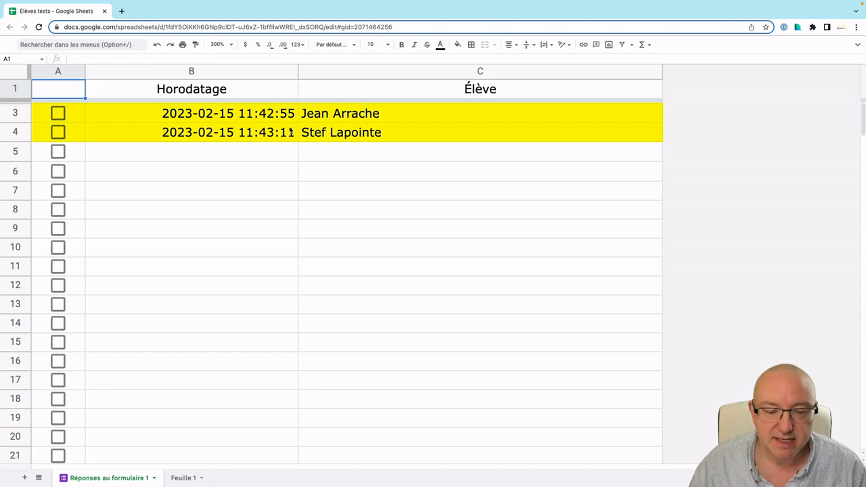
Tick the checkboxes in A3 and A4 to clear their yellow highlight, then bring back the first student's QR code.
click(59, 114)
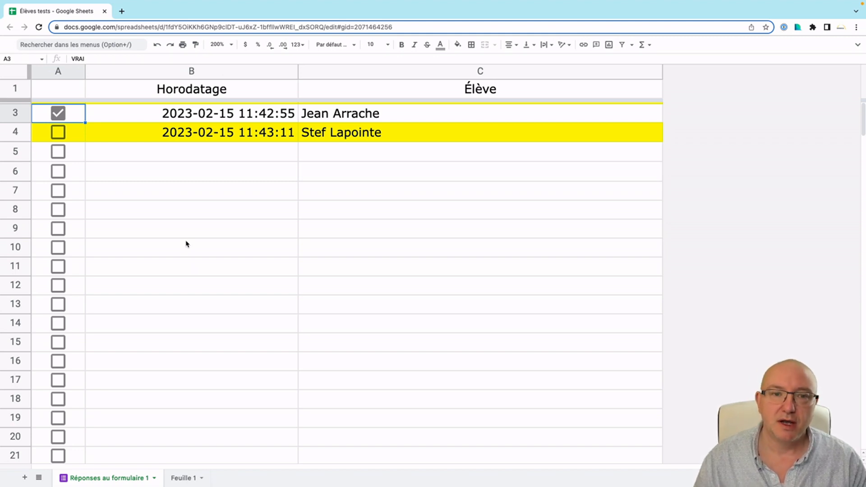
click(57, 133)
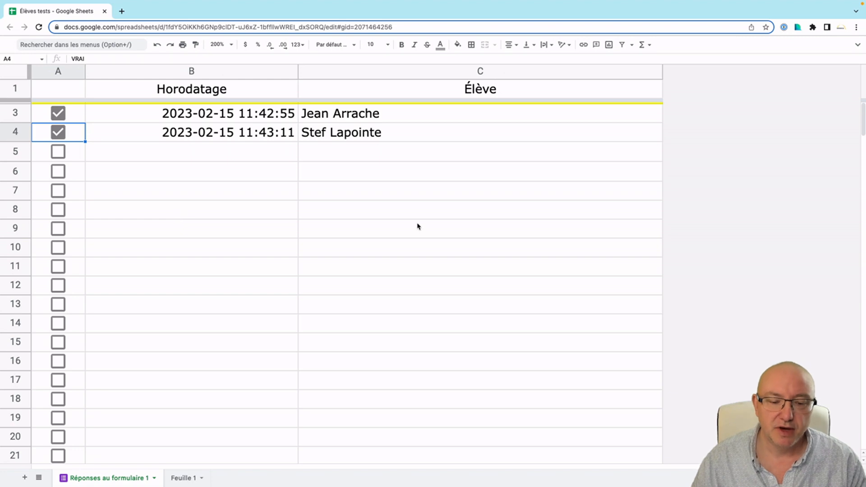
key(ctrl+Right)
click(81, 13)
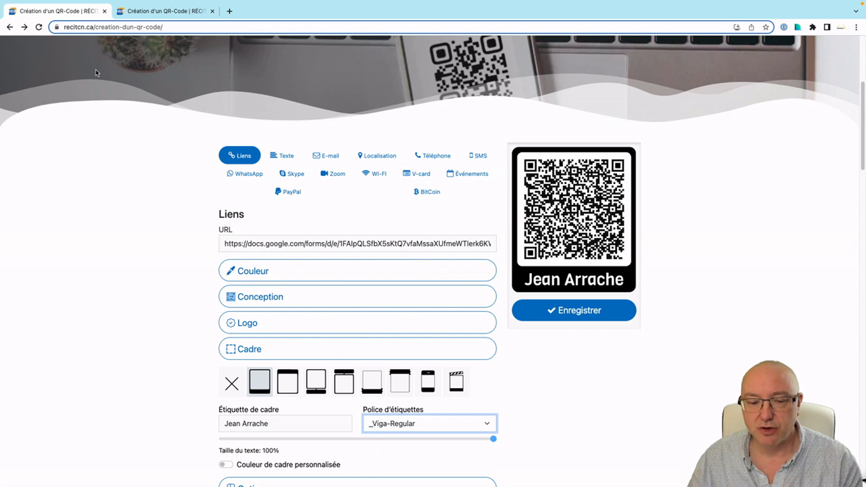
Return to the response sheet to see the third highlighted submission at 11:43:49.
key(ctrl+Left)
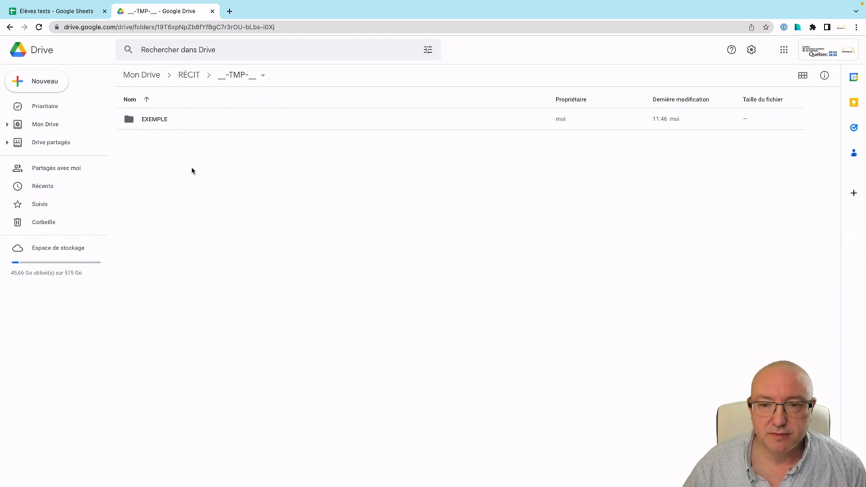
Create a new blank Google Sheets spreadsheet inside the __-TMP-__ folder.
click(44, 82)
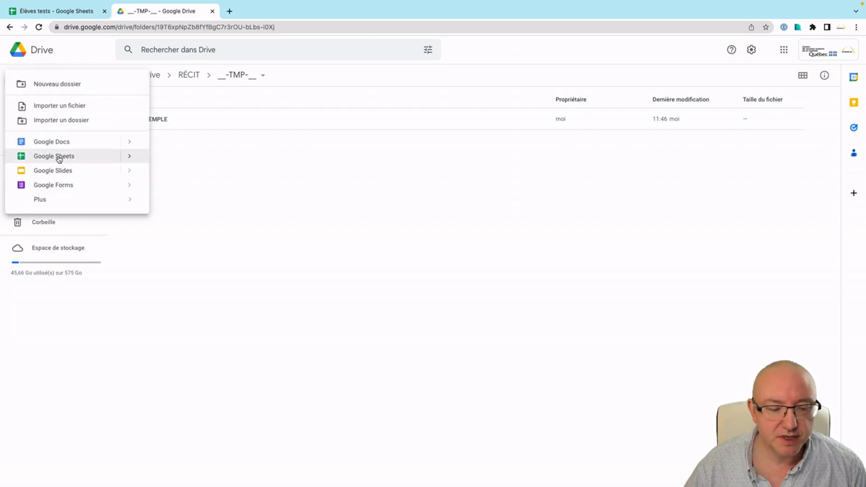
click(178, 172)
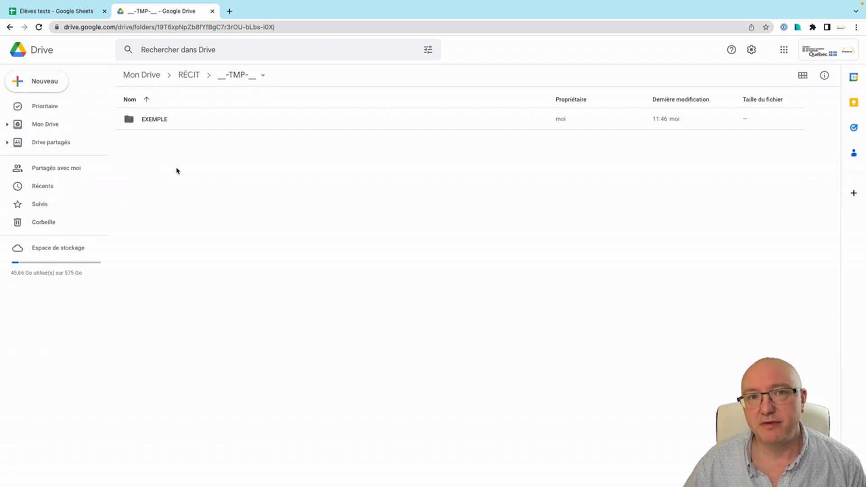
right_click(177, 171)
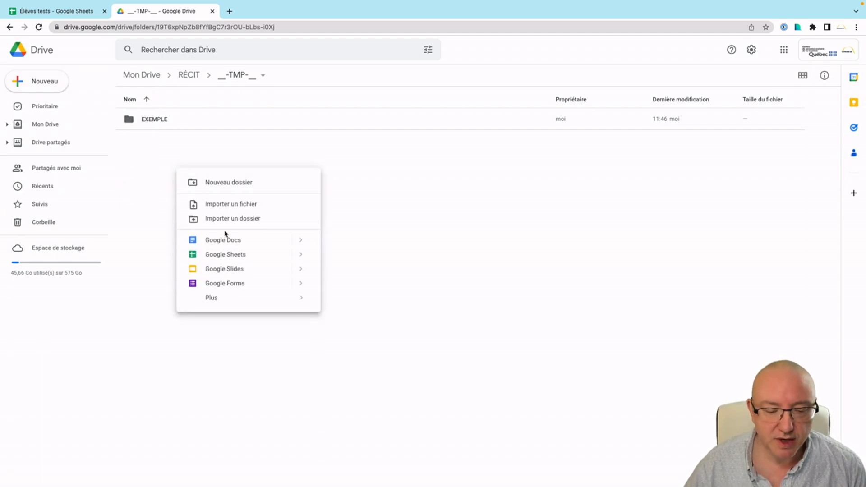
click(230, 255)
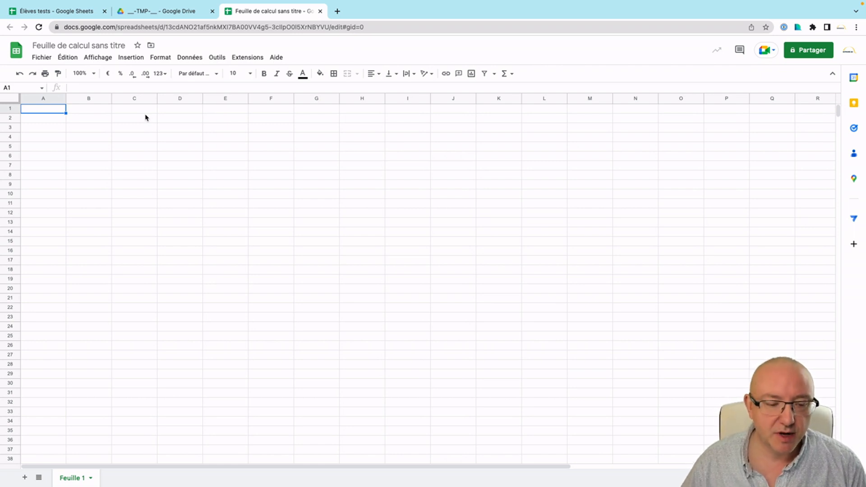
Rename the untitled spreadsheet to 'EA-223 - Élèves questions'.
click(88, 45)
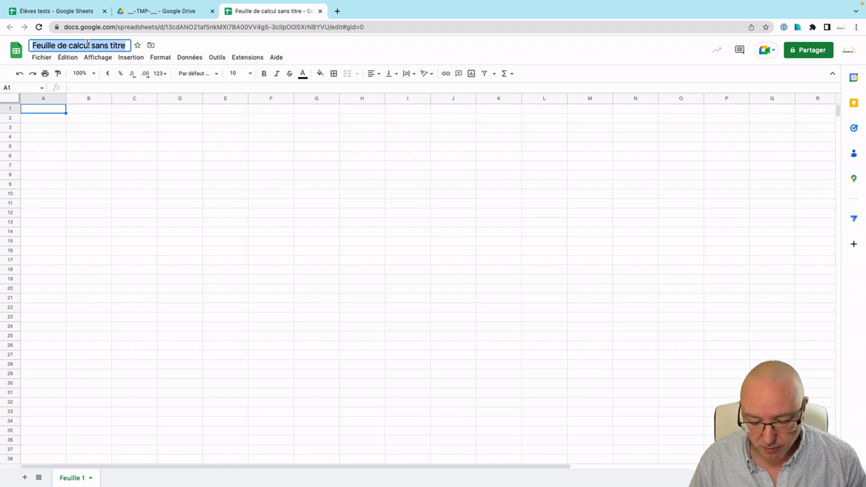
text(E)
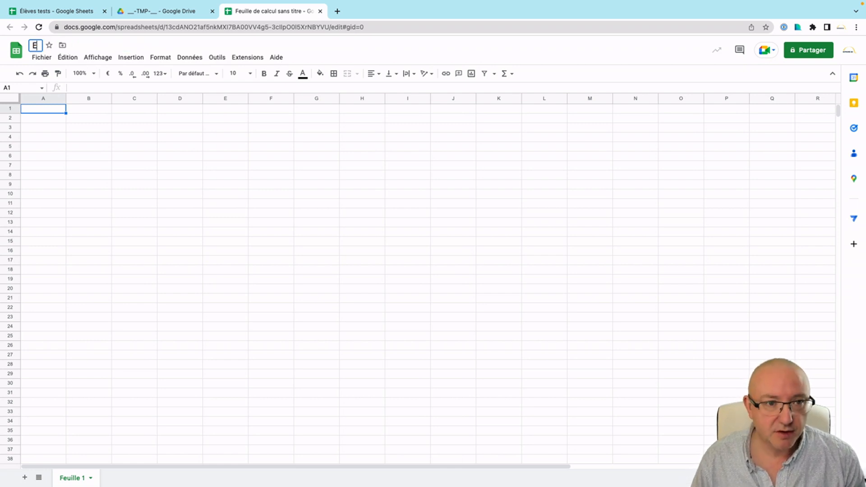
text(A-223)
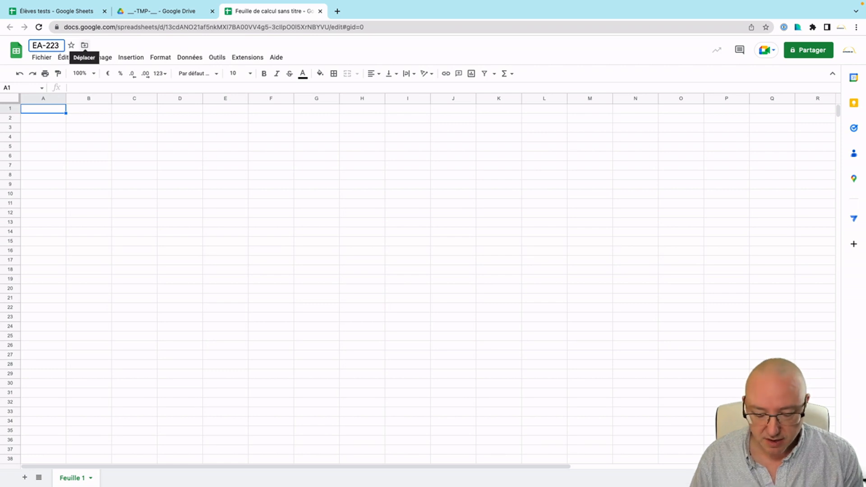
text( - Élèves questi)
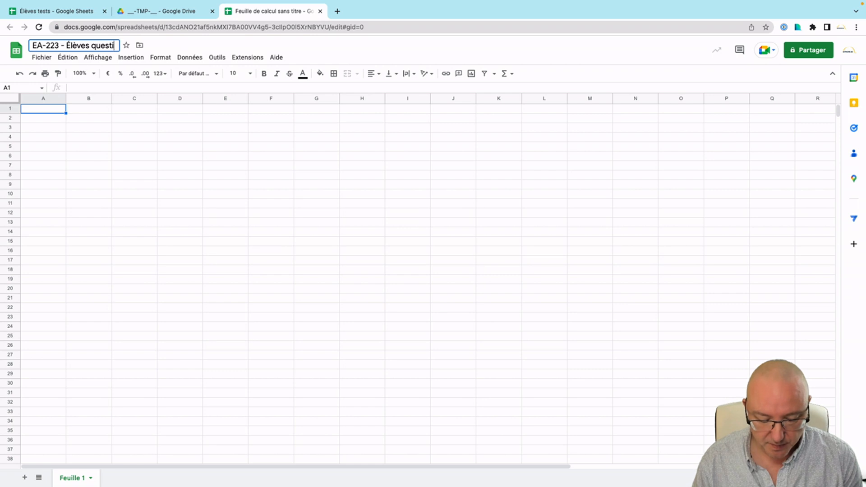
text(ons)
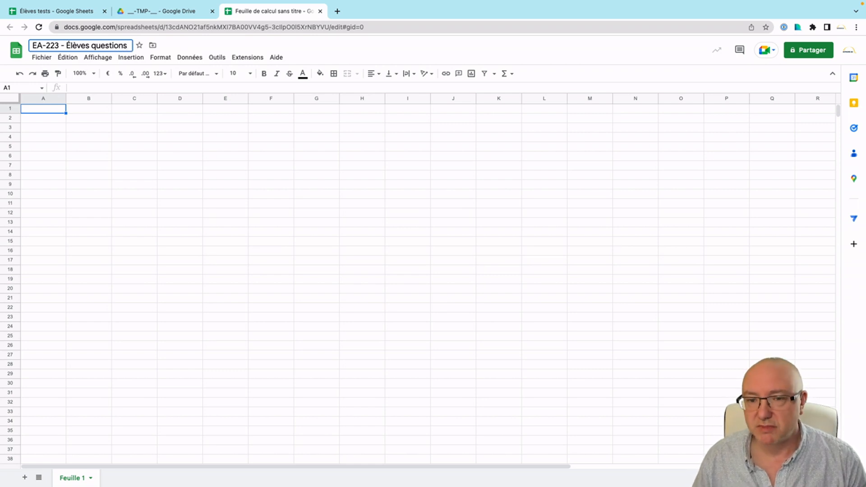
key(Return)
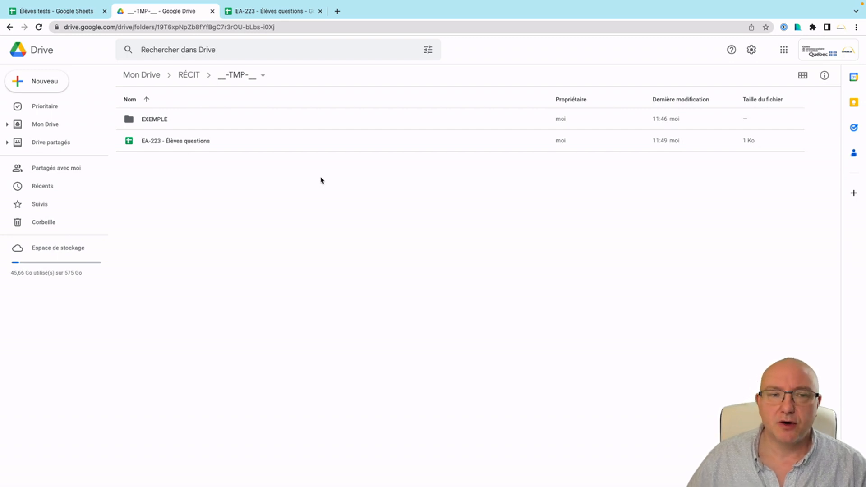
Create a blank Google Form in __-TMP-__ and copy the spreadsheet's title for it.
right_click(189, 191)
click(238, 305)
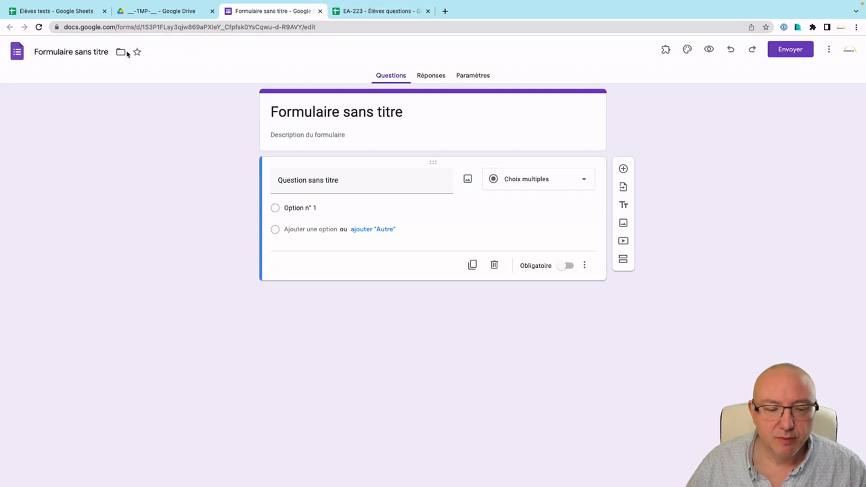
click(356, 13)
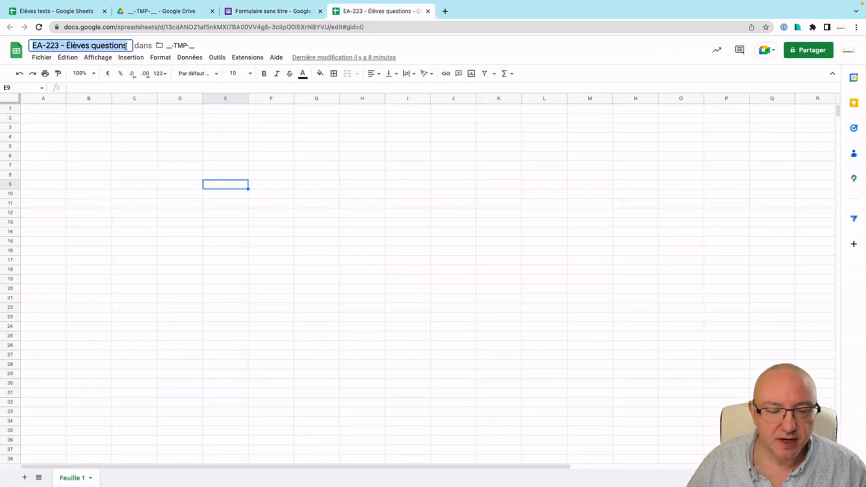
click(43, 46)
key(ctrl+c)
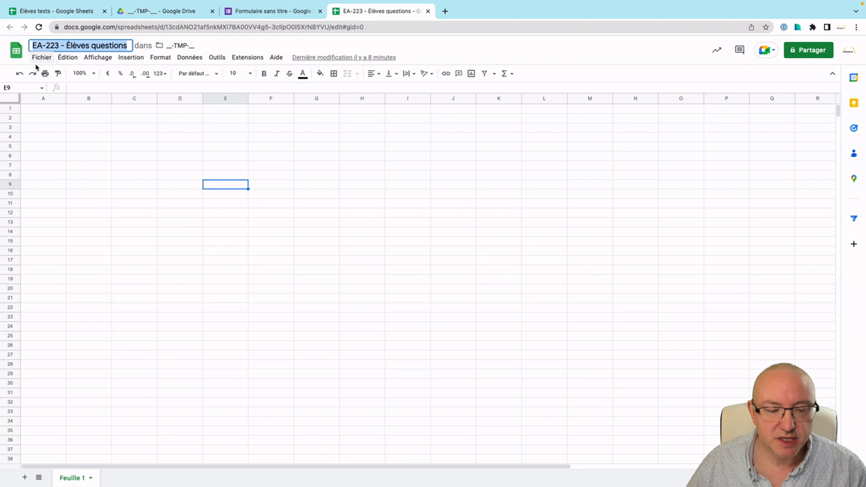
click(269, 13)
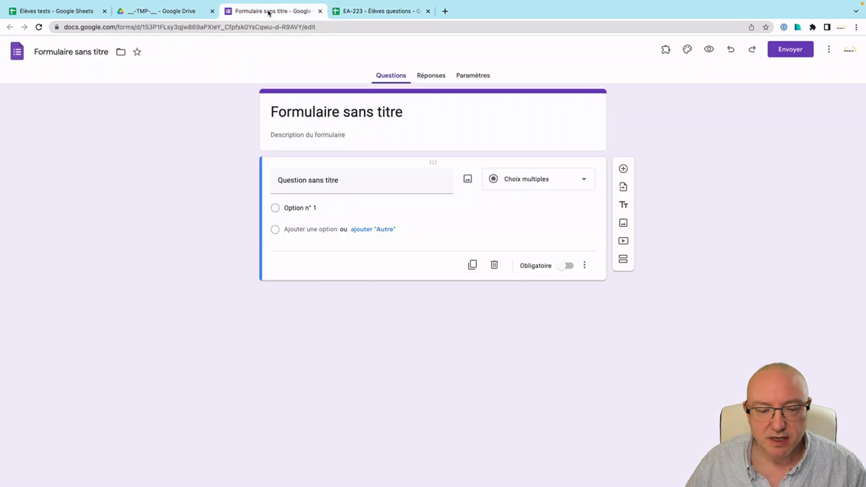
Title the form 'EA-223 - Élèves questions' by pasting the spreadsheet's name.
click(93, 51)
key(ctrl+v)
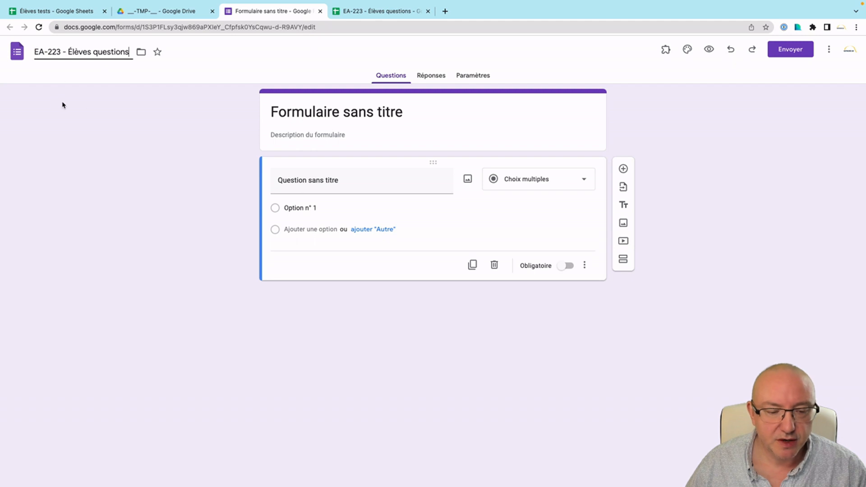
key(Return)
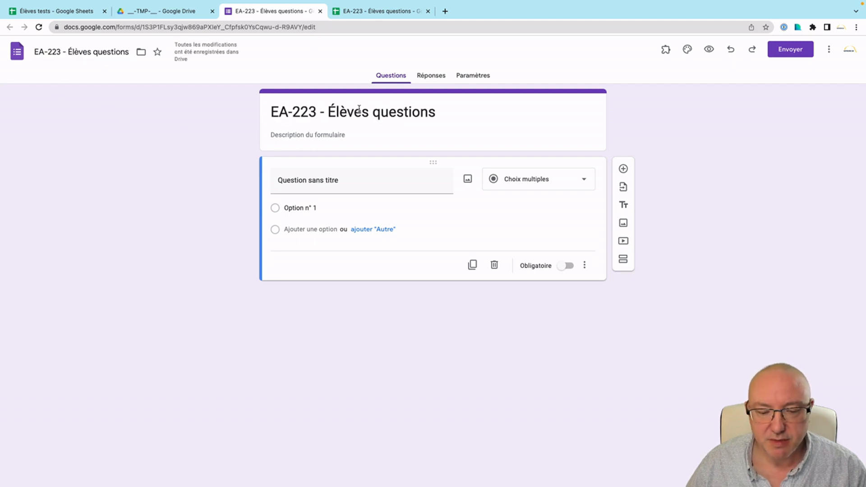
Add a Liste déroulante question titled 'Élèves' and bring up the Clean Text name list.
click(564, 183)
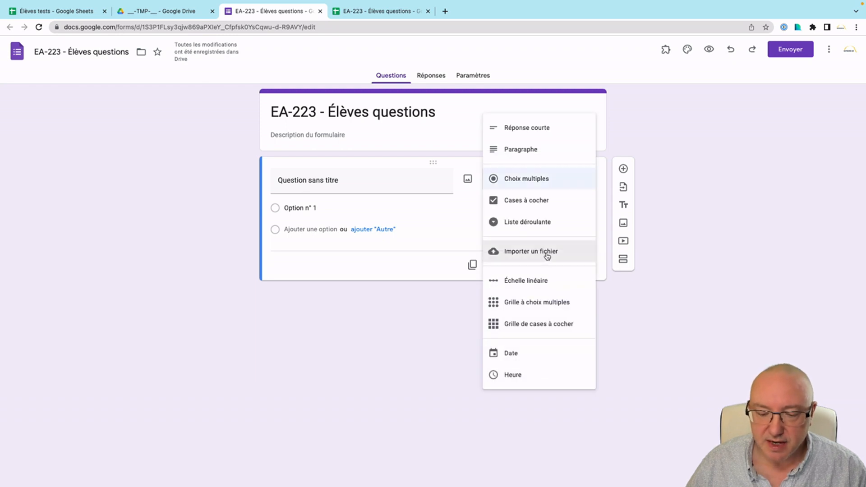
click(544, 220)
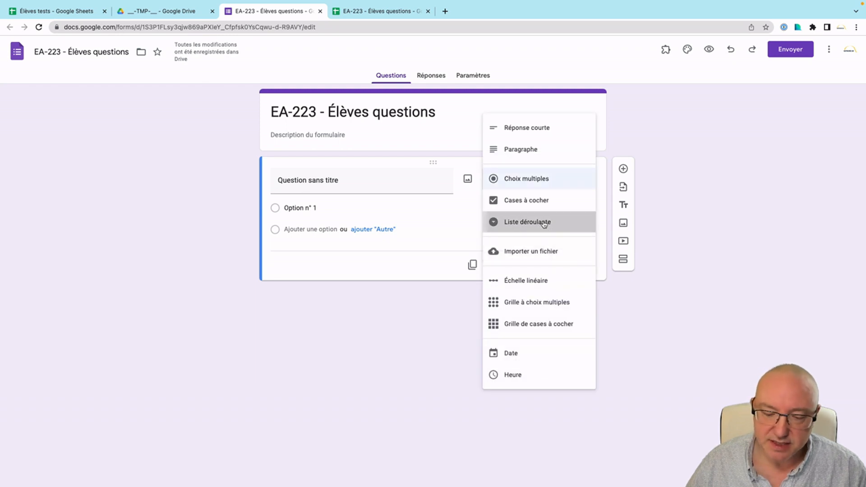
click(347, 178)
text(É)
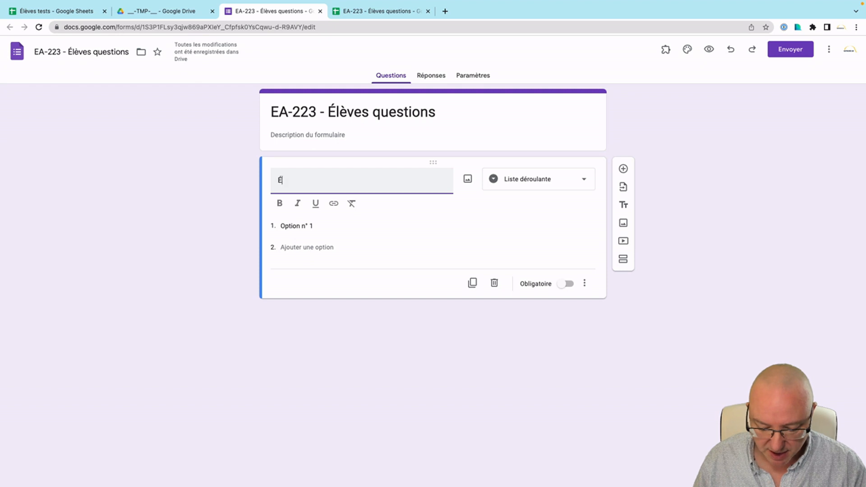
text(lèves)
click(145, 195)
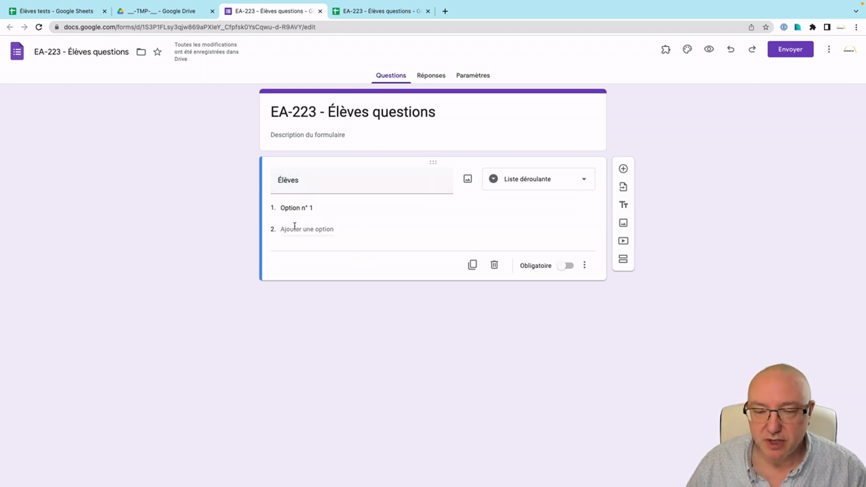
key(ctrl+Left)
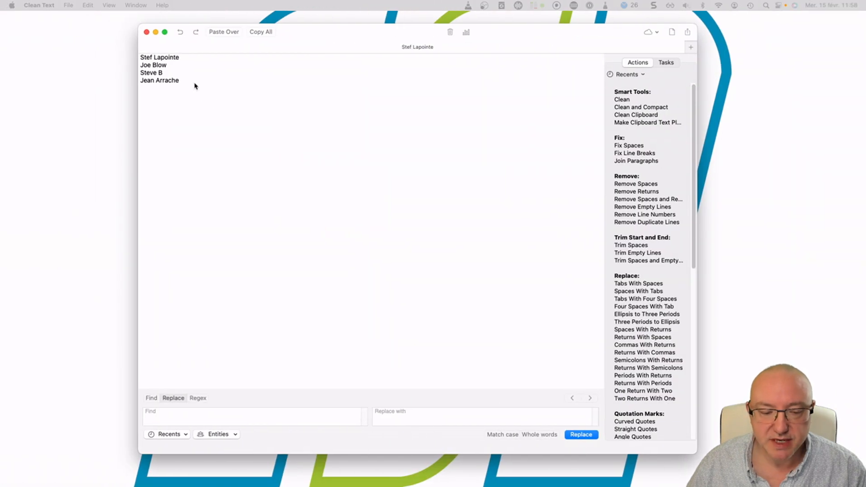
Copy the four student names from Clean Text and return to the form editor.
click(188, 80)
drag(189, 80, 138, 57)
key(ctrl+c)
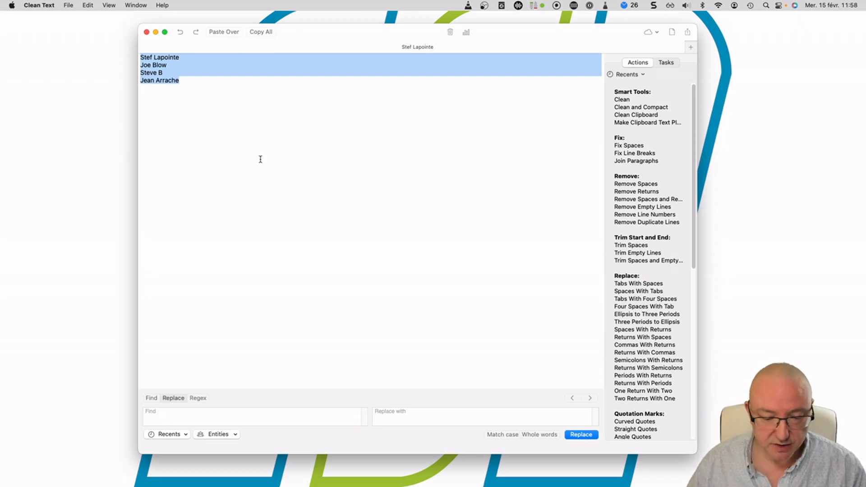
key(ctrl+Right)
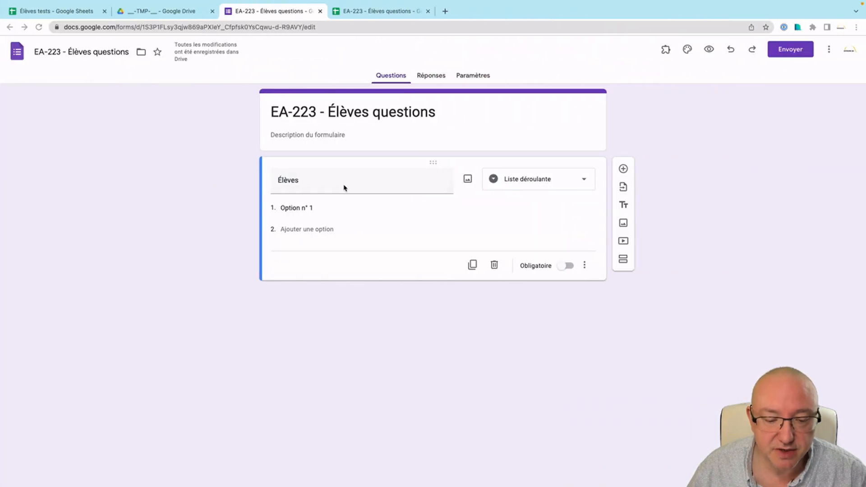
Paste the four student names over Option n° 1 as the Élèves dropdown options.
click(311, 207)
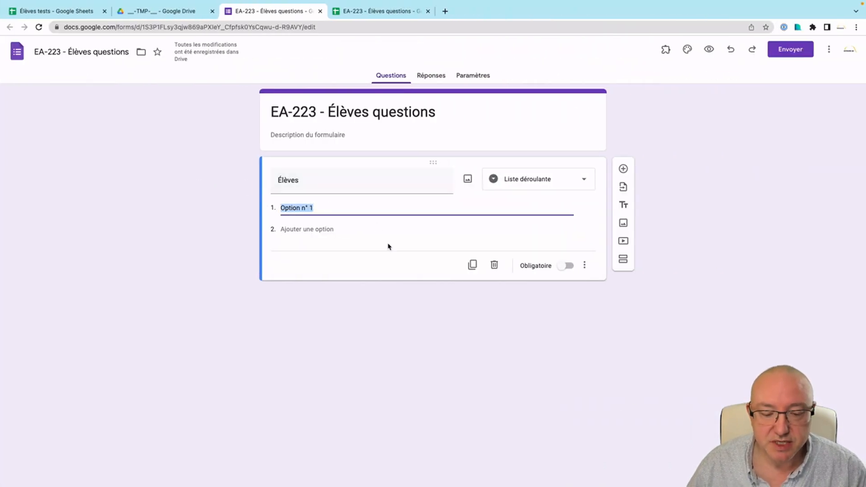
key(ctrl+v)
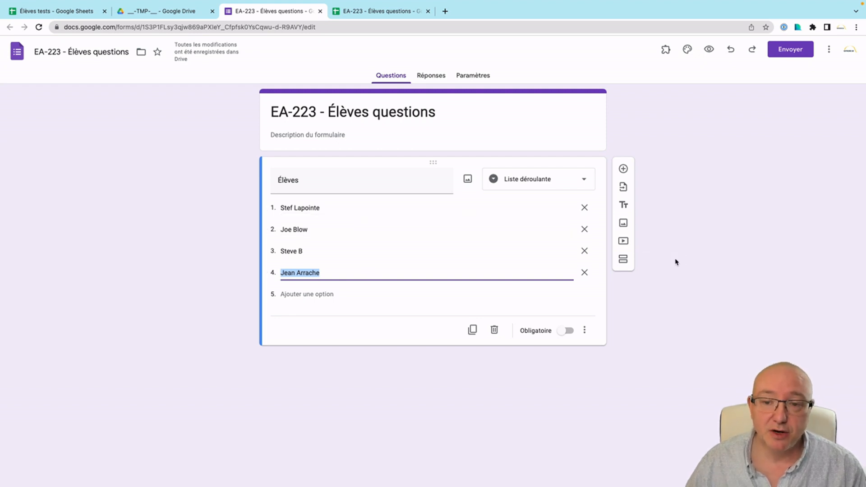
click(675, 261)
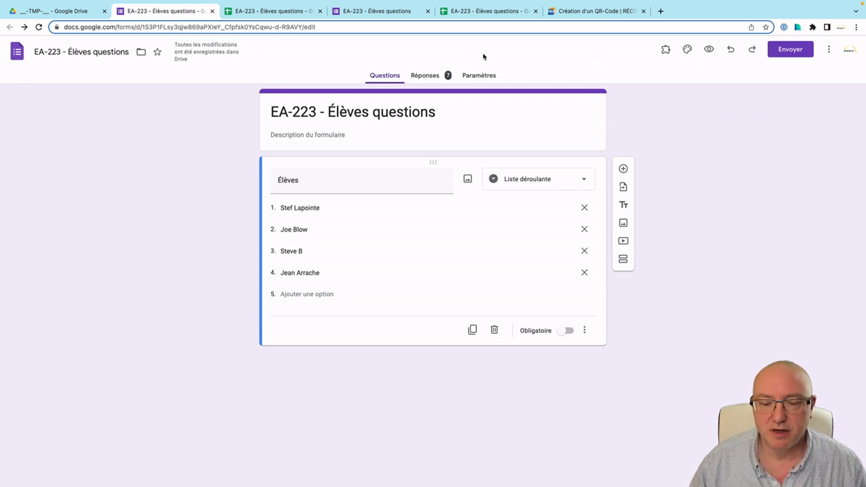
In Paramètres › Présentation, turn off 'Afficher le lien pour envoyer une autre réponse'.
click(478, 77)
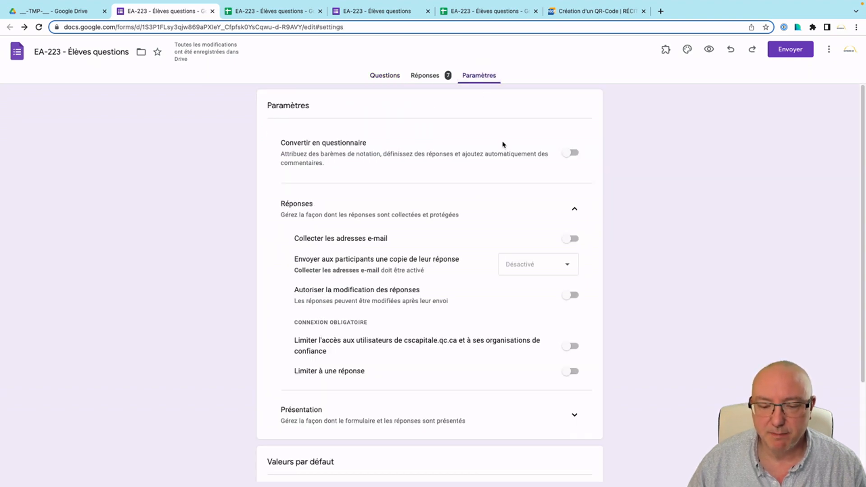
scroll(532, 189, down, 3)
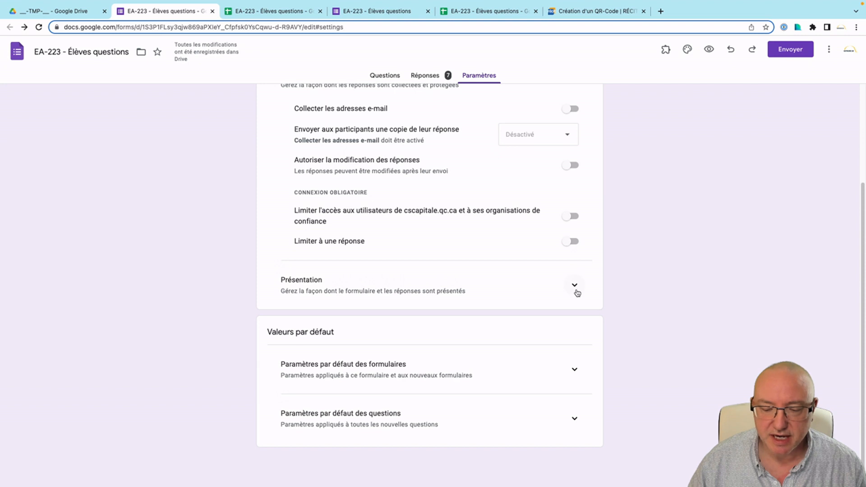
click(576, 292)
scroll(636, 286, down, 3)
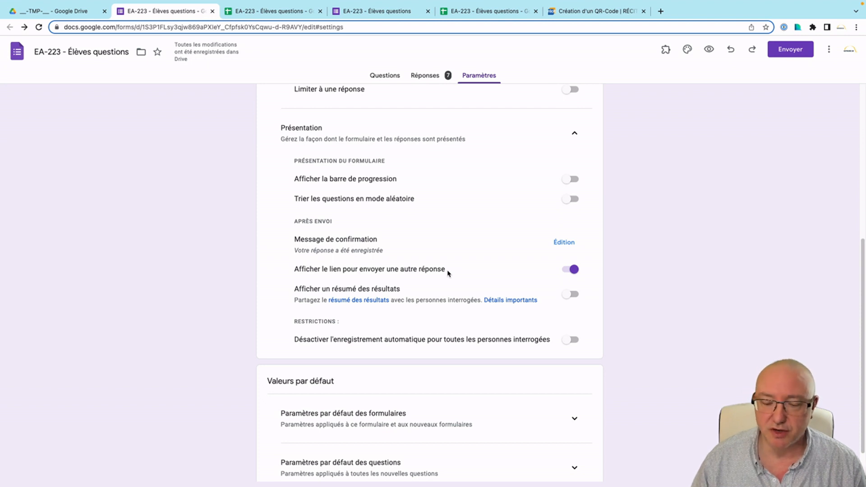
click(573, 270)
scroll(509, 274, up, 3)
scroll(509, 274, up, 3)
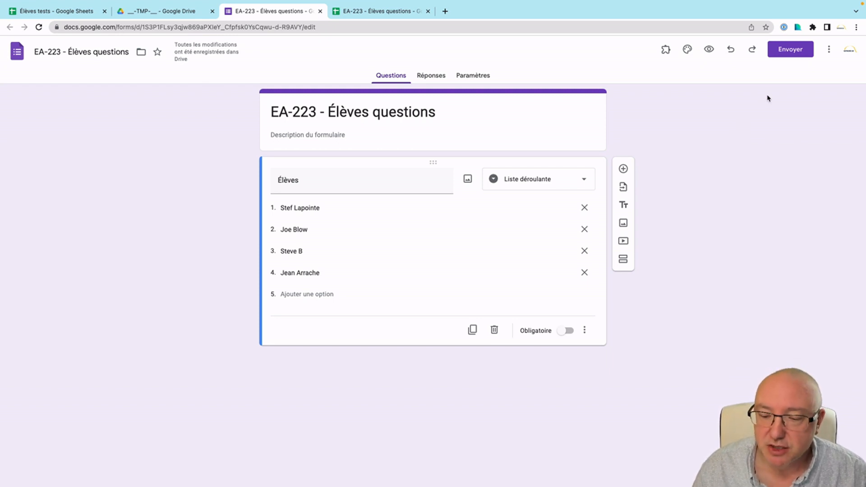
Open the form's prefilled-link page via 'Obtenir le lien' in the three-dot menu.
click(829, 50)
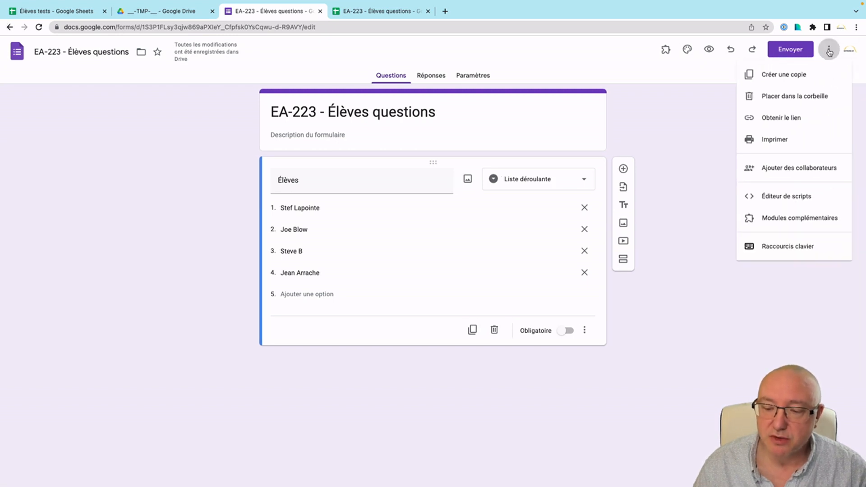
click(812, 119)
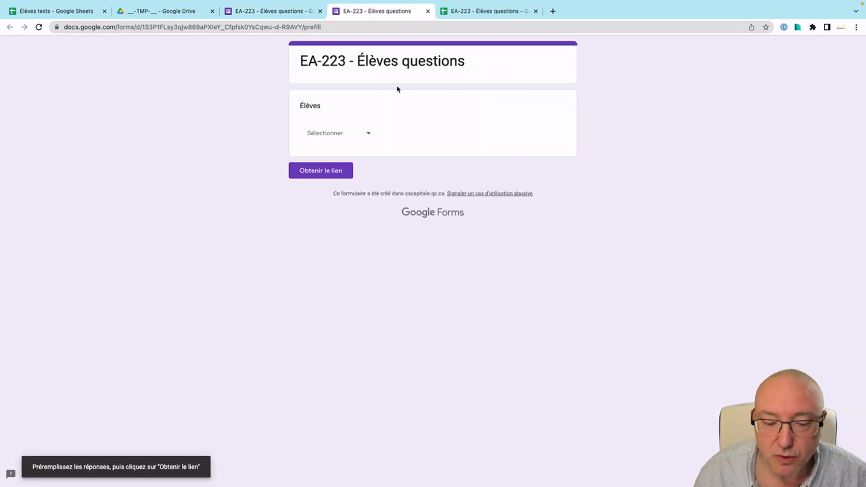
Preset Élèves to the first student and copy the resulting prefilled link.
click(369, 133)
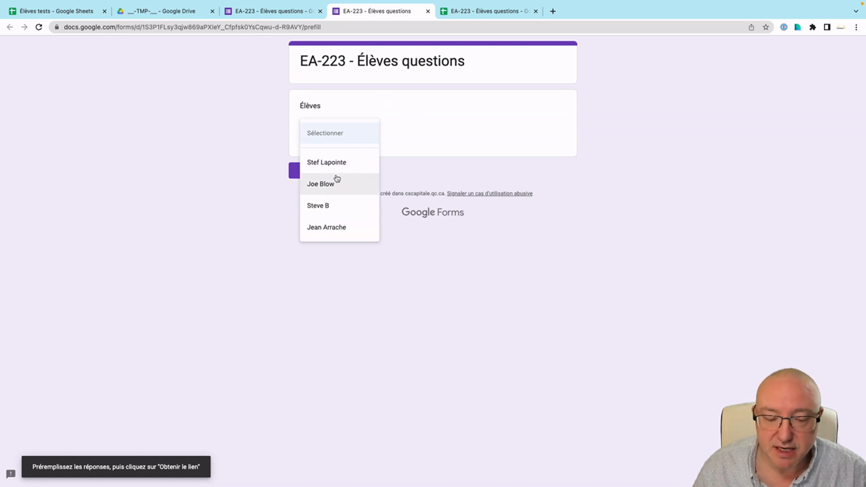
click(351, 164)
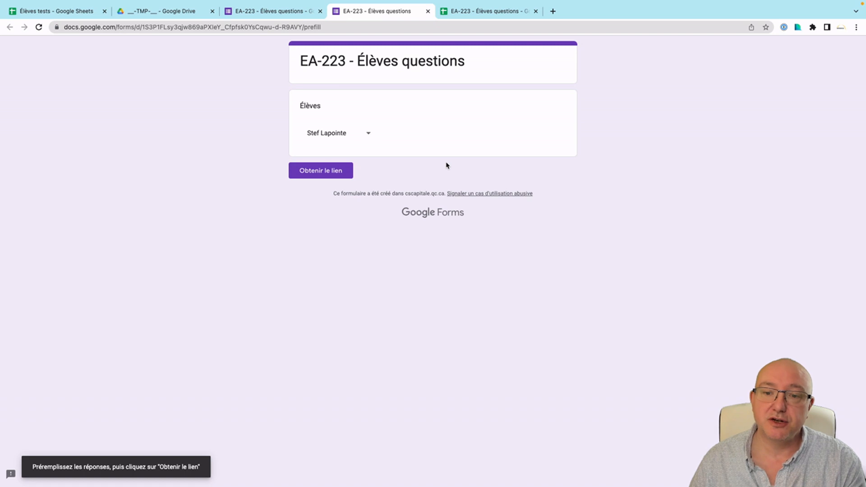
click(326, 172)
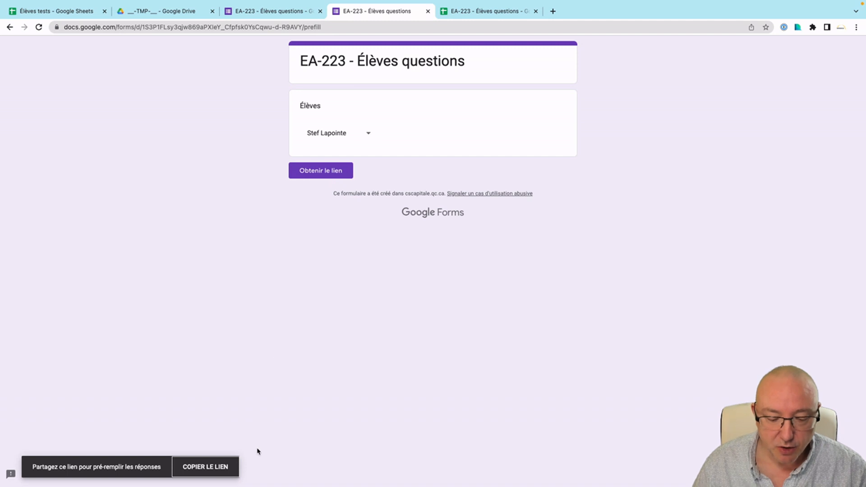
click(215, 469)
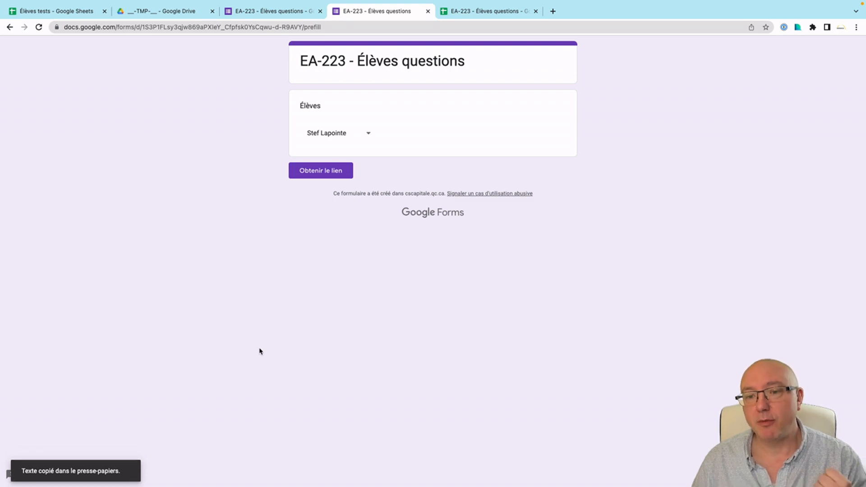
key(super+Tab)
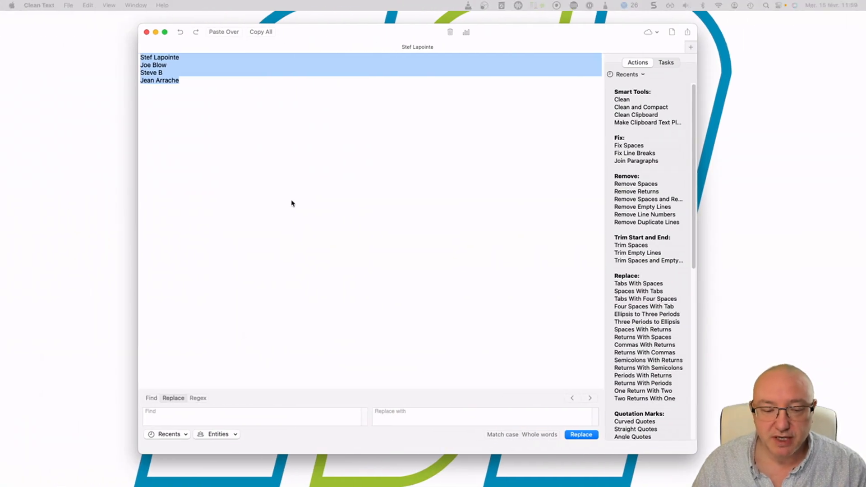
Paste the first student's prefilled link below the names in Clean Text and copy it again.
click(263, 193)
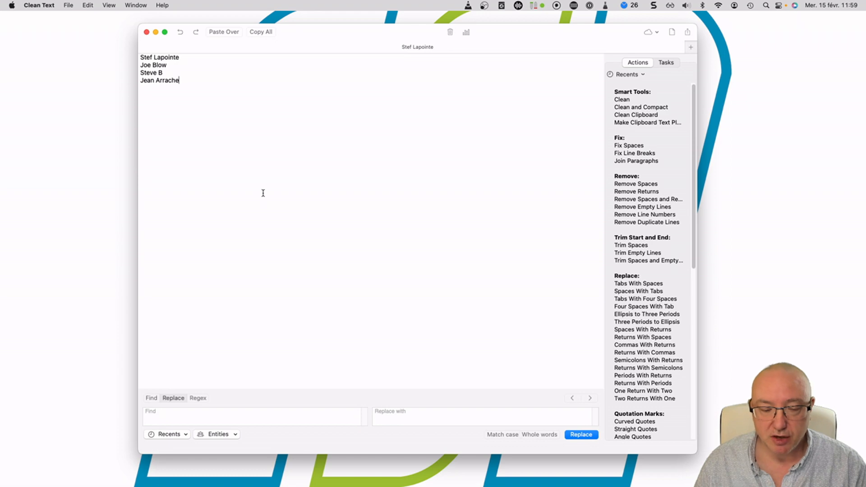
key(Return)
key(Return)
key(Return)
key(Return)
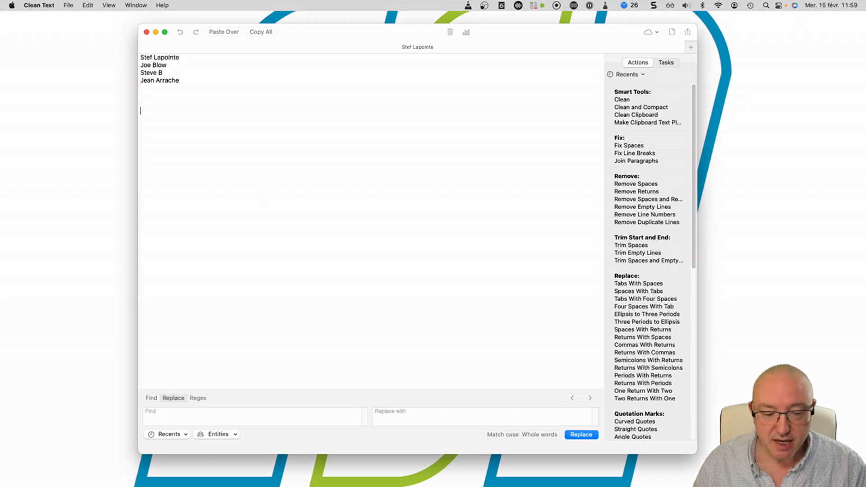
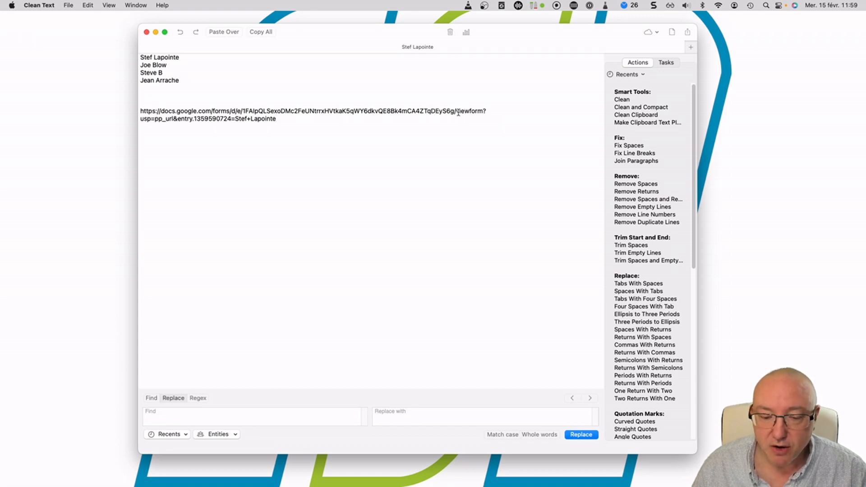
drag(457, 112, 483, 111)
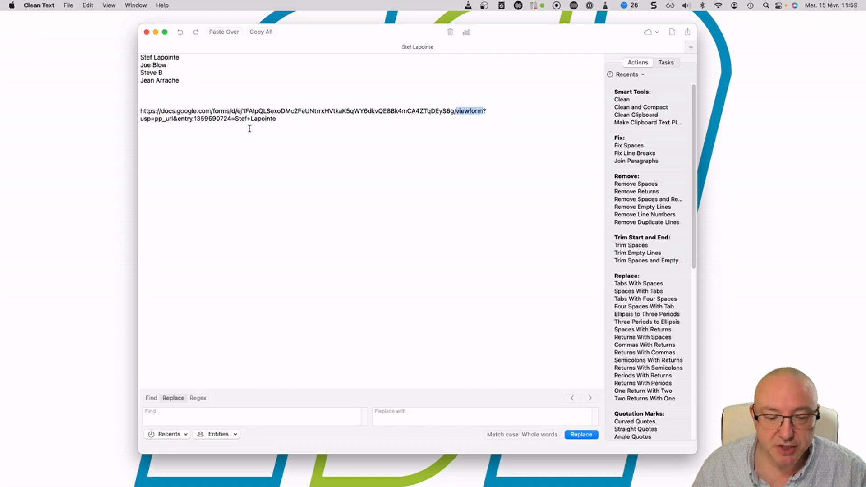
drag(235, 118, 277, 119)
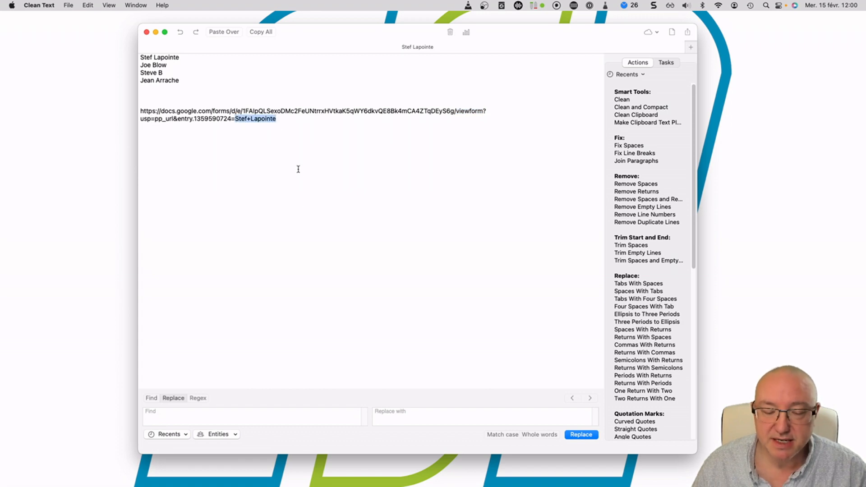
drag(285, 119, 138, 110)
key(super+c)
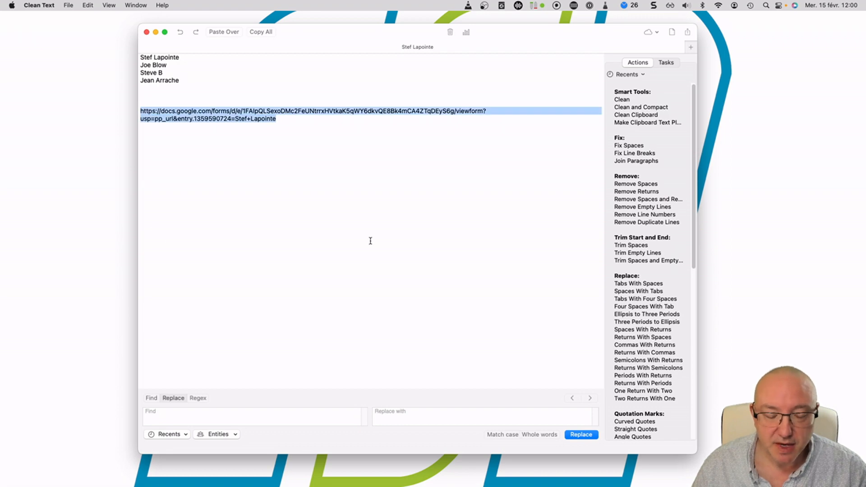
key(ctrl+Right)
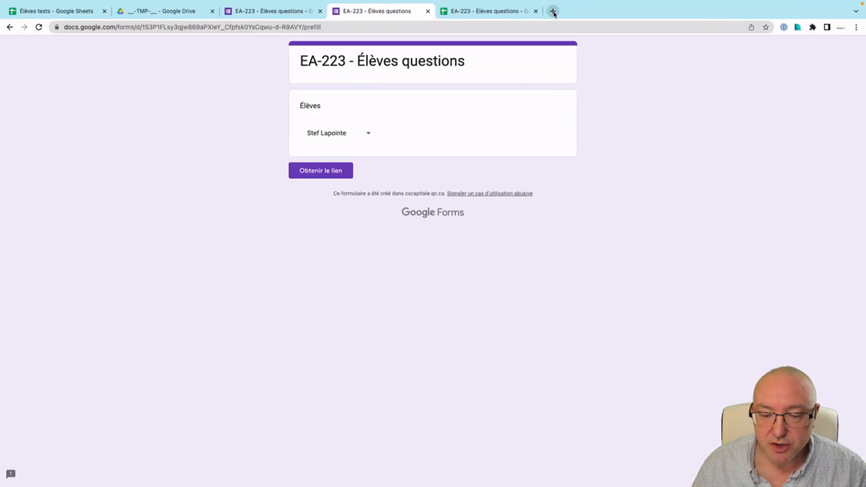
click(552, 11)
key(super+v)
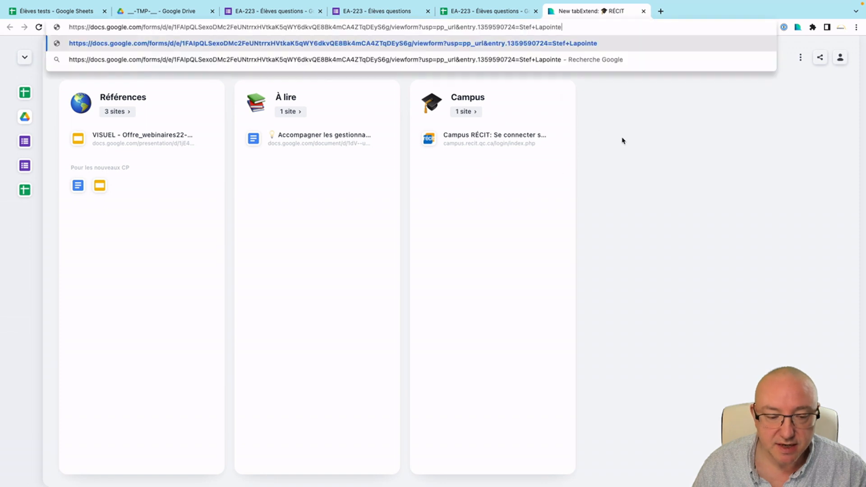
key(Return)
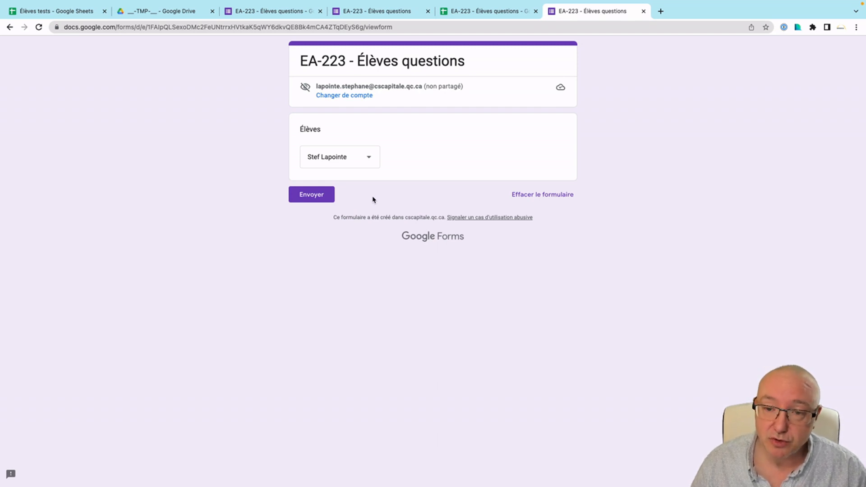
key(super+w)
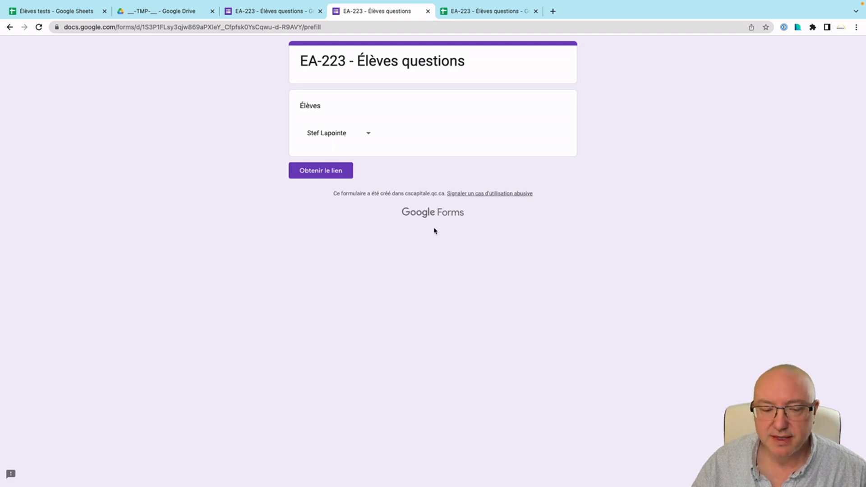
Generate the second student's prefilled link and paste it into Clean Text below the first.
double_click(314, 27)
click(242, 104)
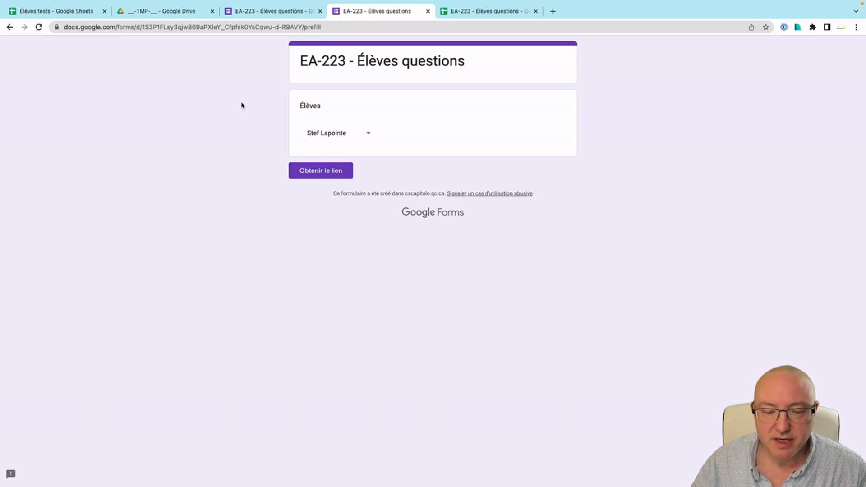
click(352, 136)
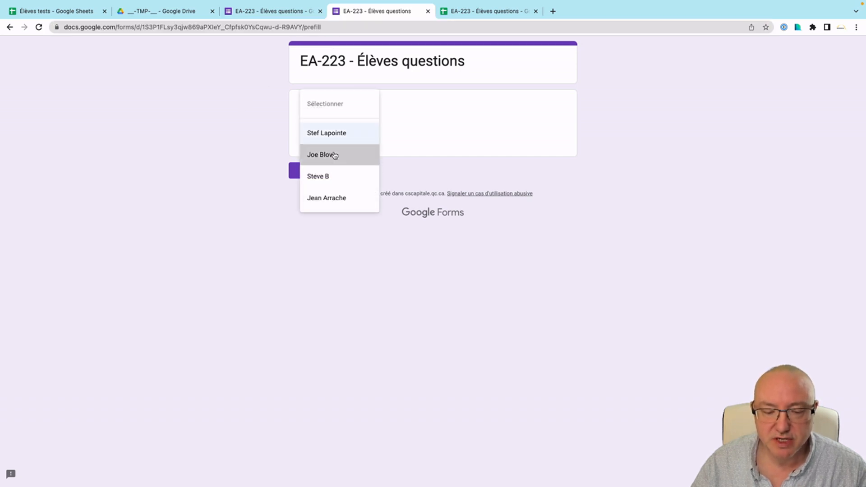
click(334, 155)
click(331, 171)
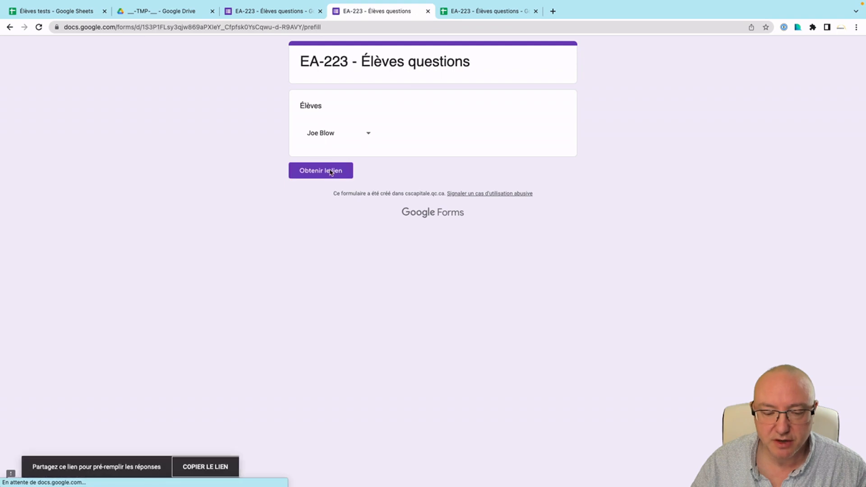
click(194, 468)
key(ctrl+Left)
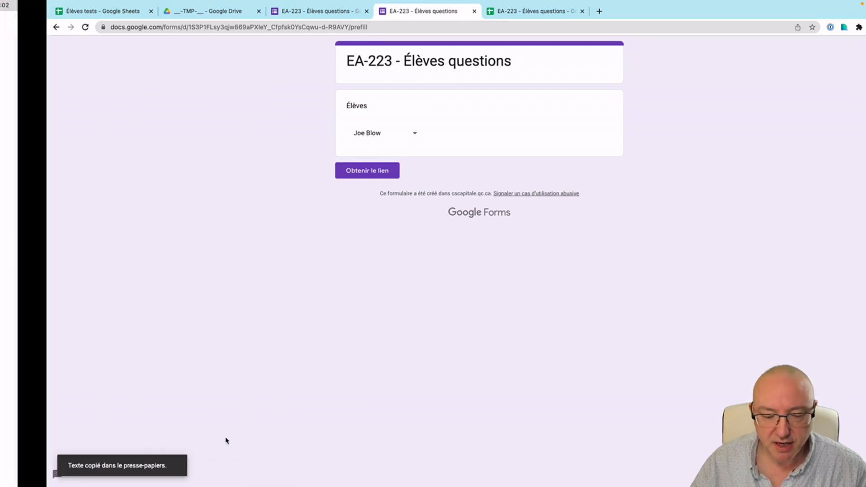
click(312, 269)
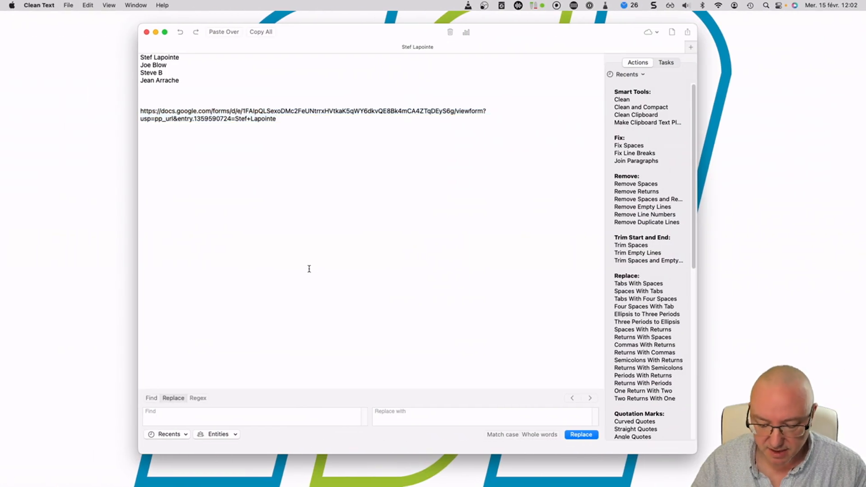
text(https://docs.google.com/forms/d/e/1FAIpQLSexoDMc2FeUNtrrxHVtkaK5qWY6dkvQE8Bk4mCA4ZTqDEyS6g/viewform?usp=pp_url&entry.1359590724=Joe+Blow)
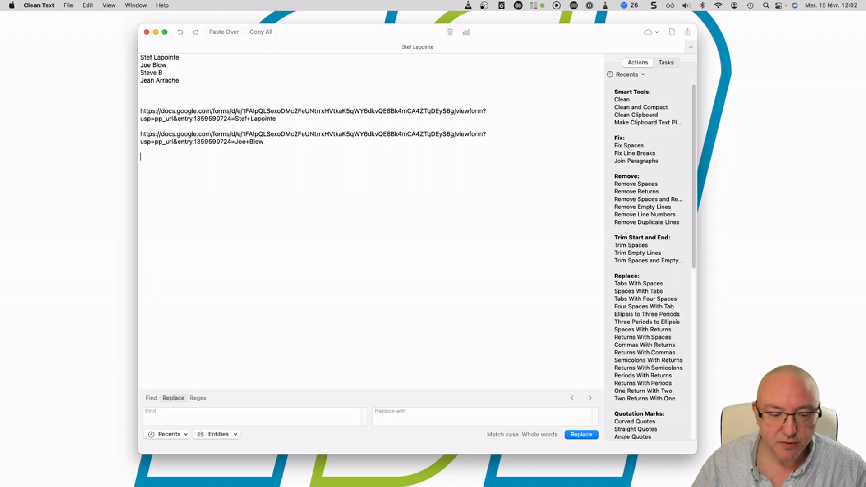
drag(235, 142, 269, 144)
click(316, 200)
key(ctrl+Right)
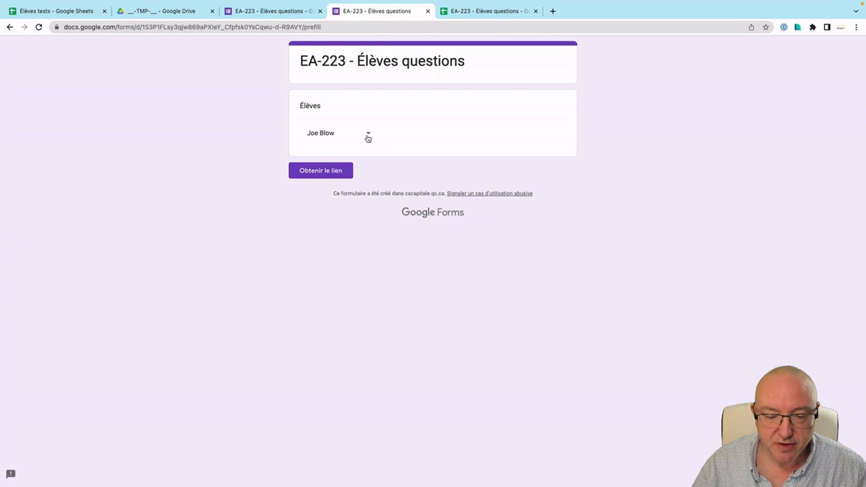
Generate the third student's prefilled link and paste it into the note.
click(367, 135)
click(345, 156)
click(328, 170)
click(200, 466)
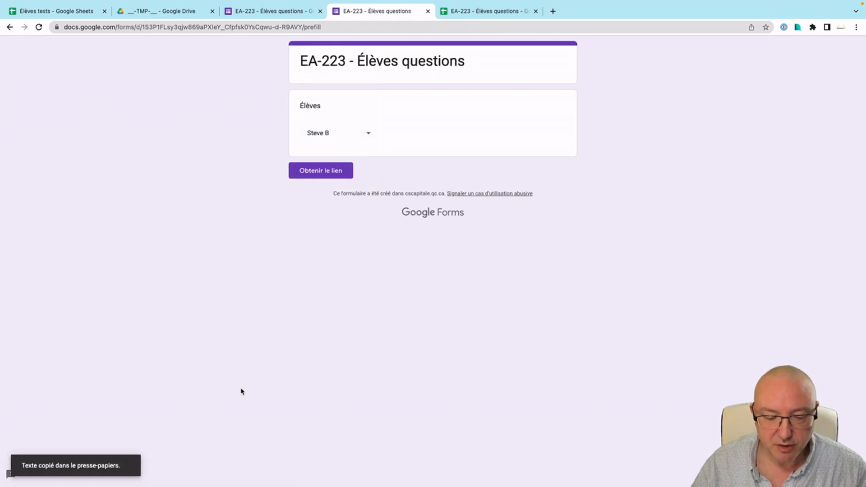
key(super+Tab)
key(super+v)
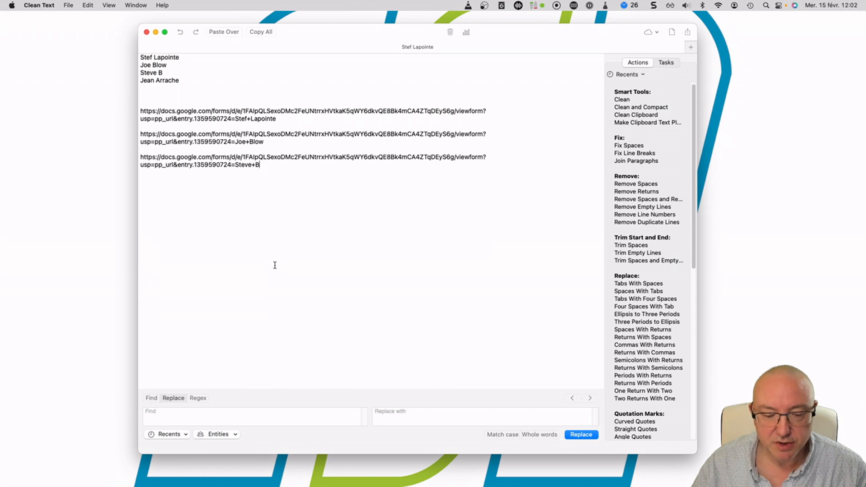
key(Return)
key(Return)
Generate the fourth student's prefilled link and paste it into the note.
key(super+Tab)
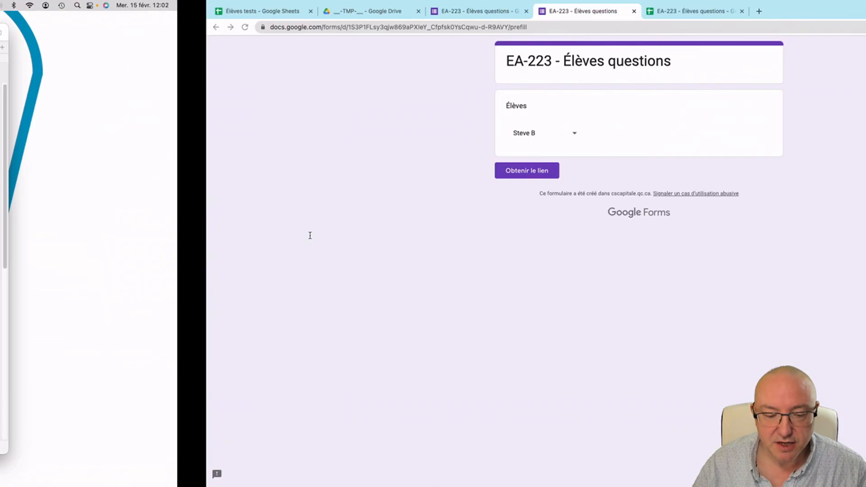
click(330, 138)
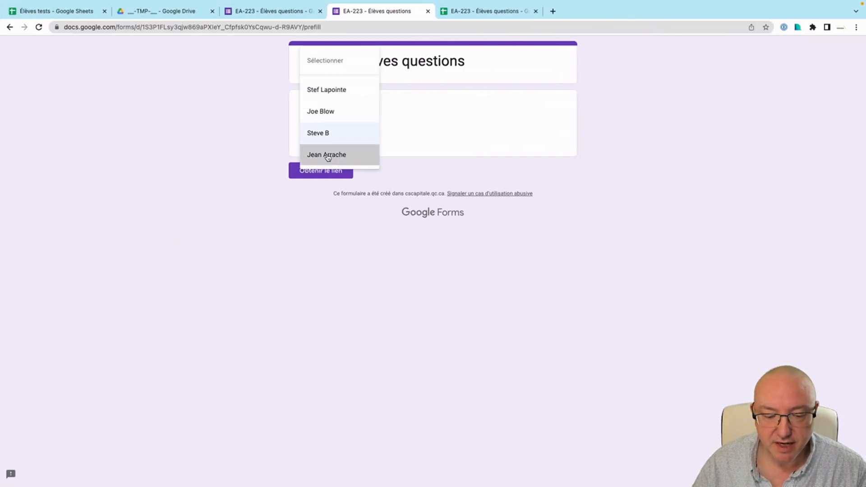
click(326, 154)
click(324, 171)
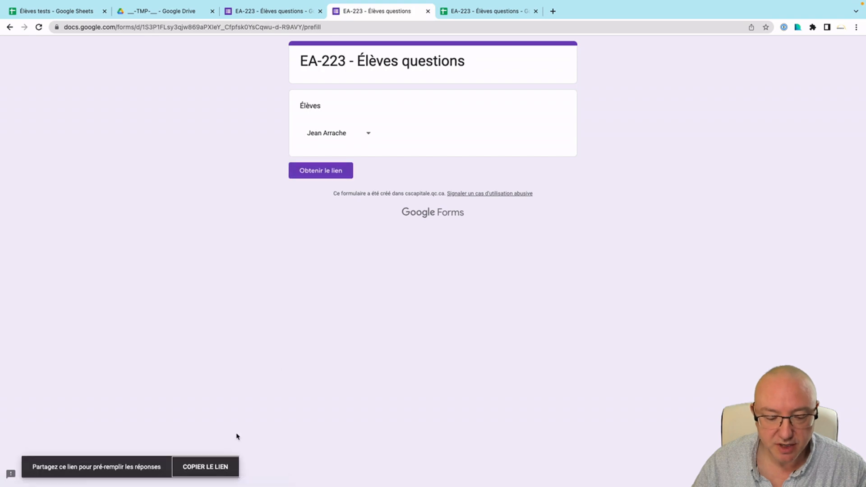
click(213, 466)
key(super+Tab)
key(super+v)
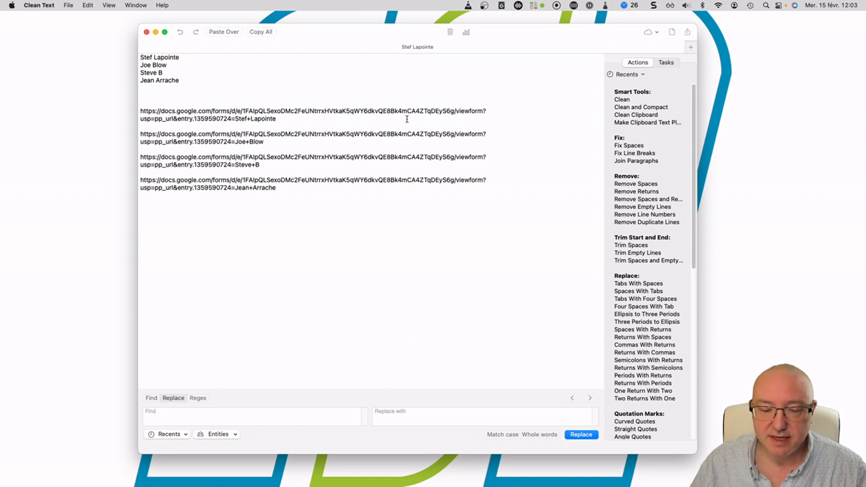
Paste 'formResponse' over 'viewform' in each of the four student links.
double_click(469, 111)
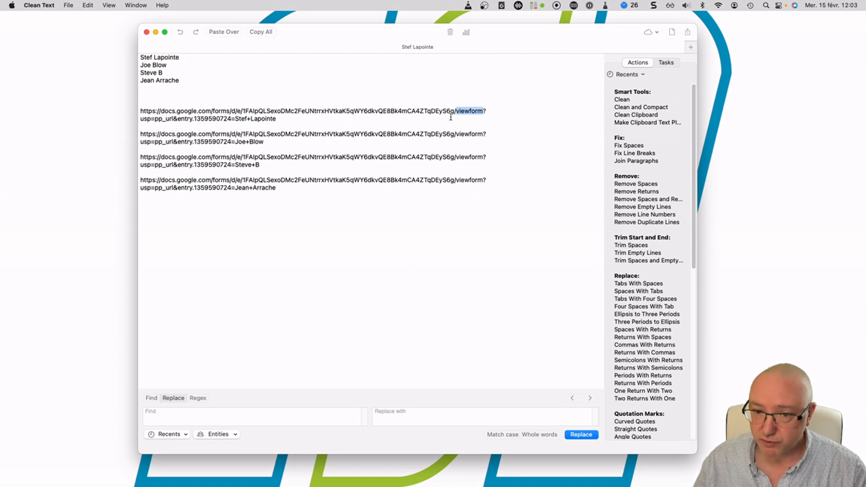
click(431, 156)
double_click(464, 111)
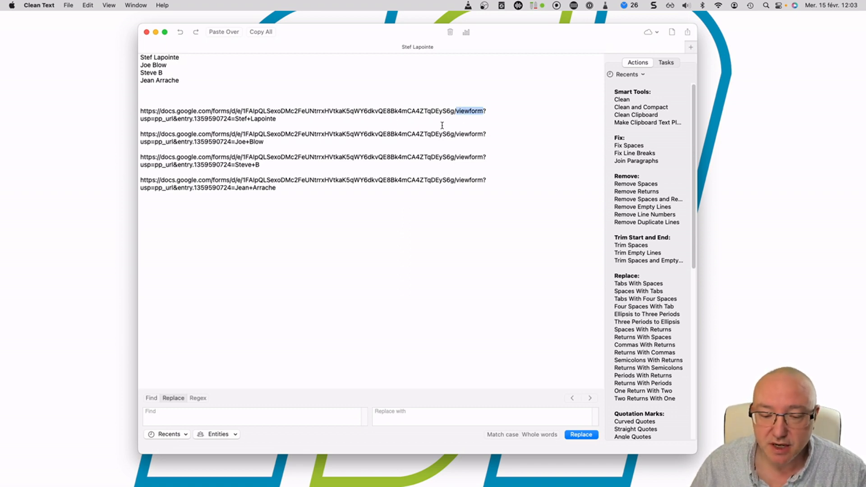
text(formResponse)
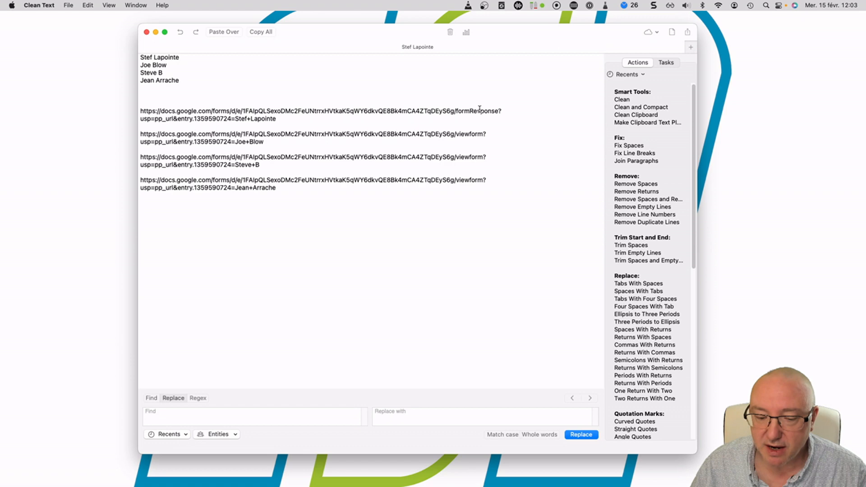
double_click(468, 134)
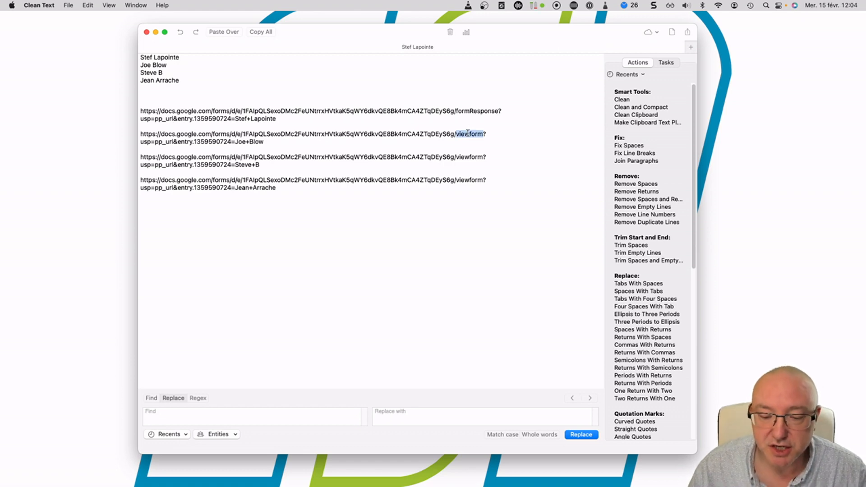
text(formResponse)
double_click(466, 157)
text(formResponse)
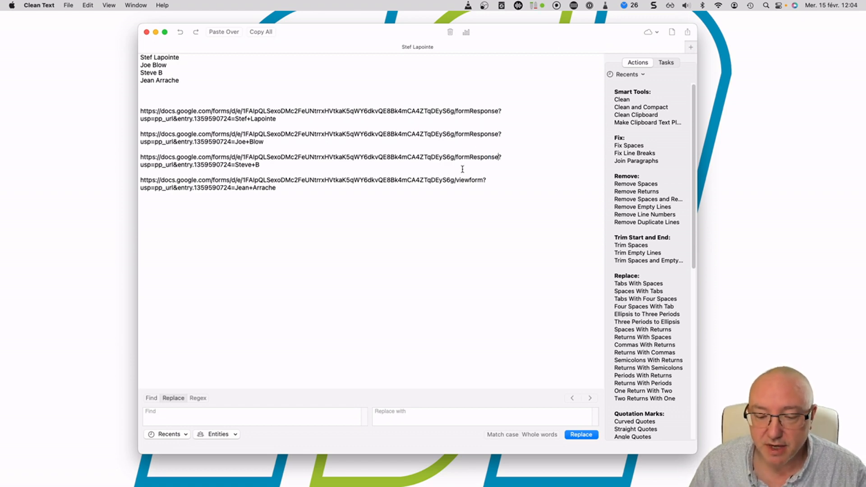
double_click(466, 181)
text(formResponse)
mouse_move(485, 180)
mouse_down()
mouse_move(466, 180)
mouse_move(483, 181)
mouse_up()
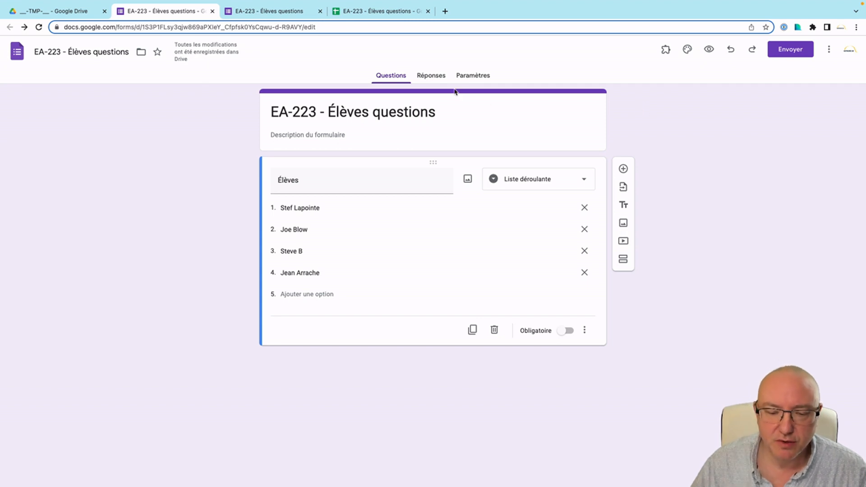
Link the form's responses to the existing 'EA-223 - Élèves questions' spreadsheet.
click(430, 77)
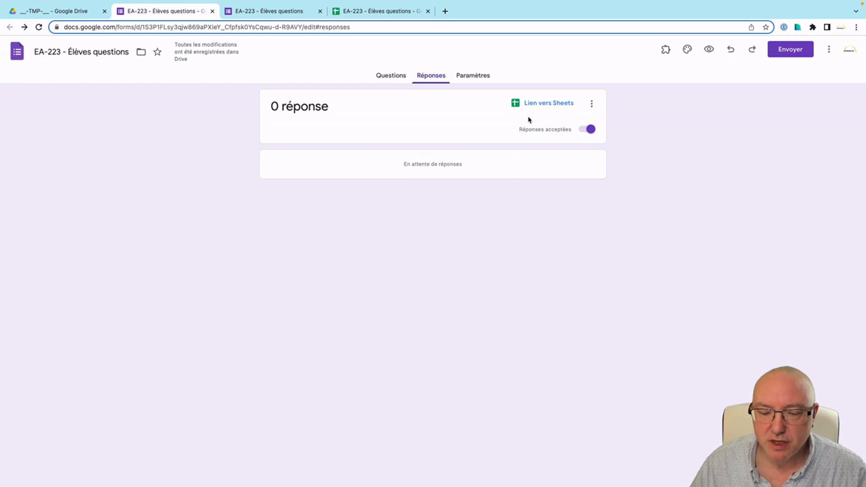
click(550, 105)
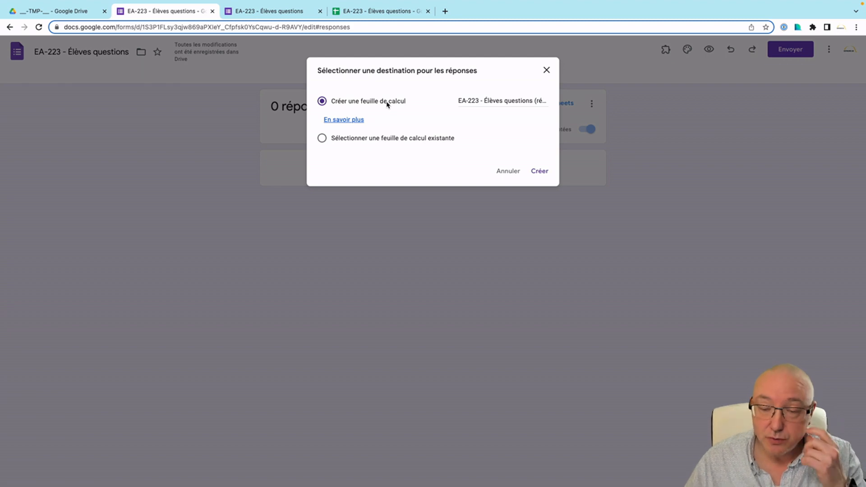
click(323, 139)
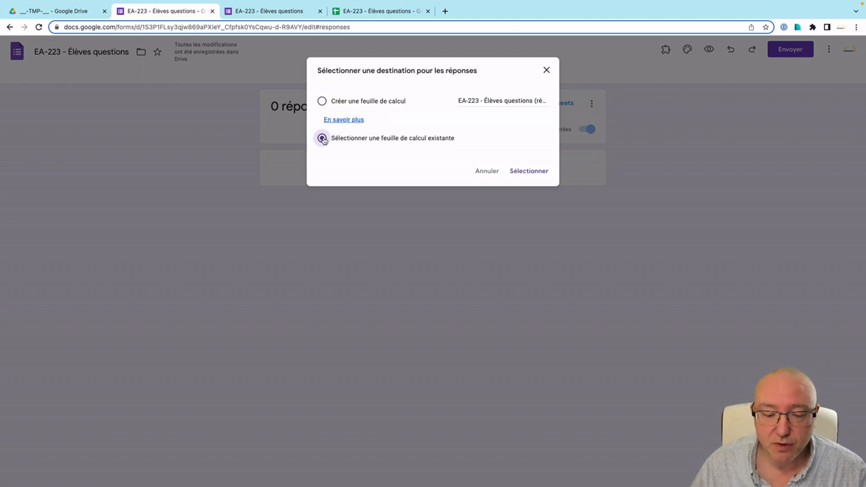
click(537, 172)
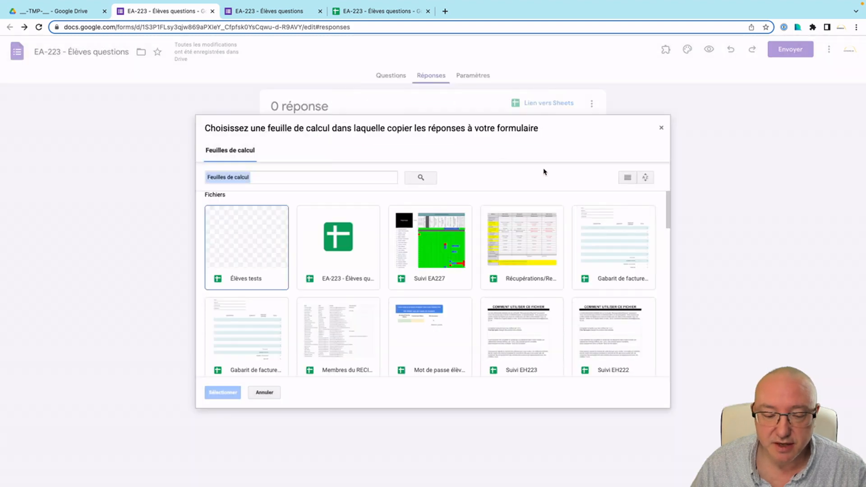
click(347, 249)
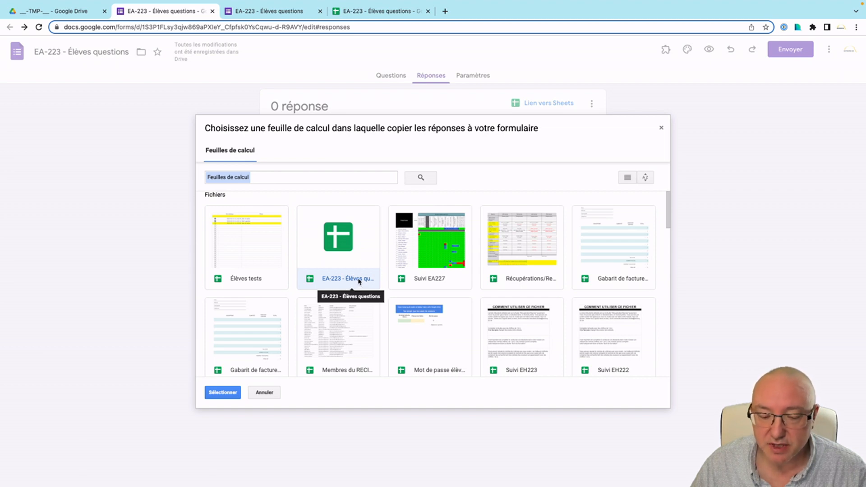
click(221, 393)
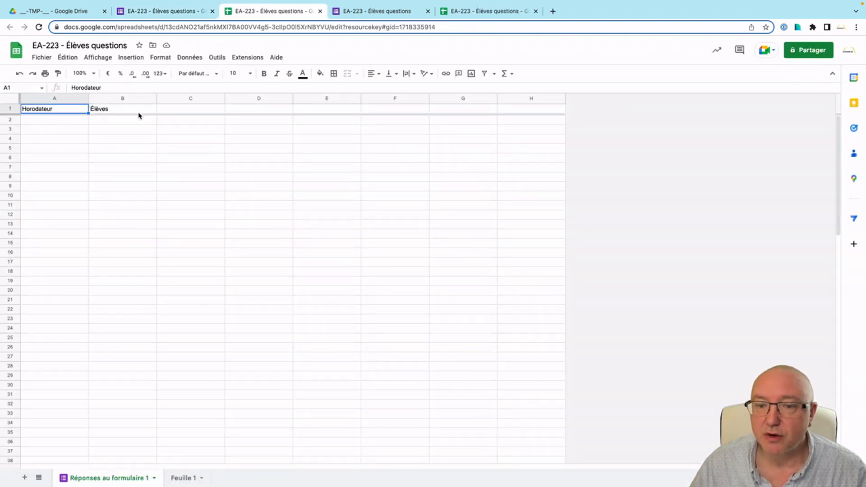
click(176, 11)
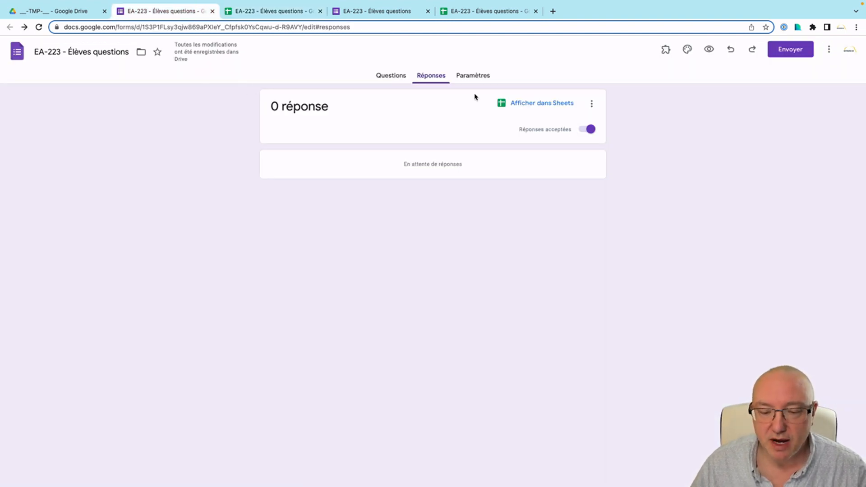
In the form's Réponses settings, switch off limiting access to cscapitale.qc.ca users.
click(476, 76)
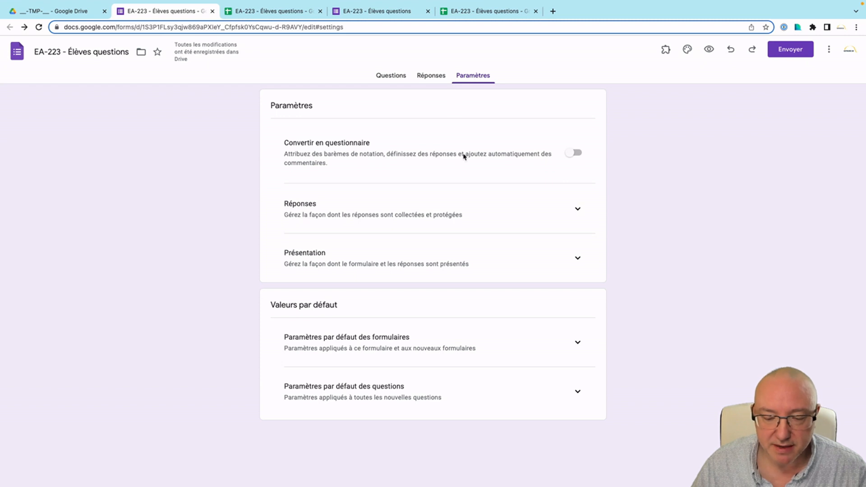
click(577, 209)
scroll(420, 245, down, 1)
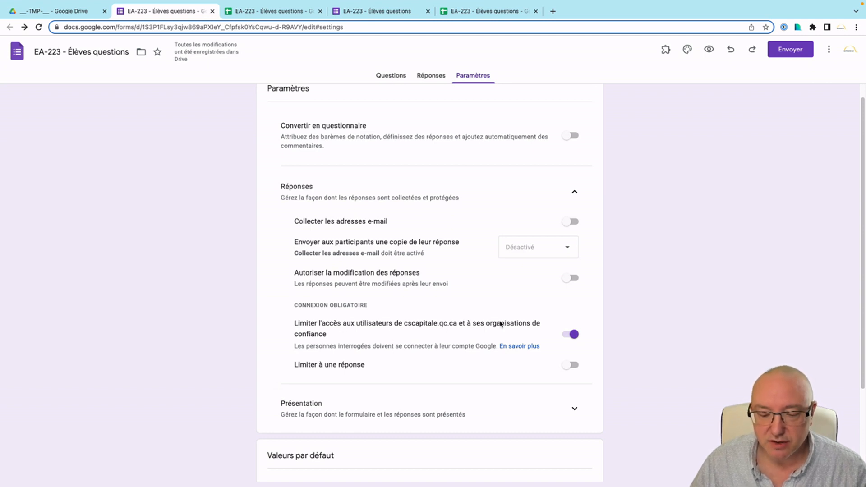
click(571, 335)
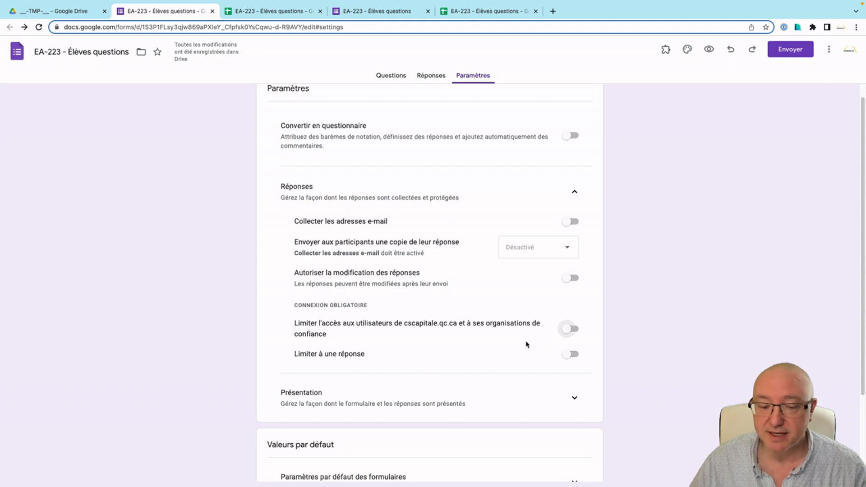
scroll(528, 342, up, 1)
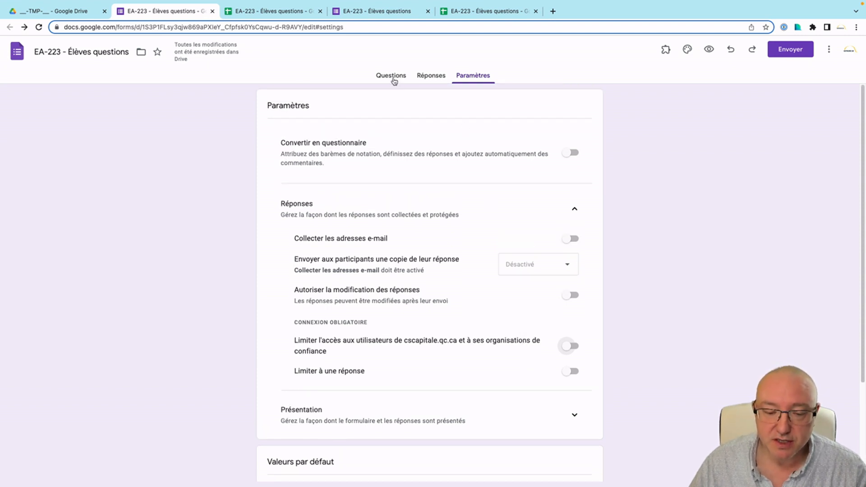
click(392, 77)
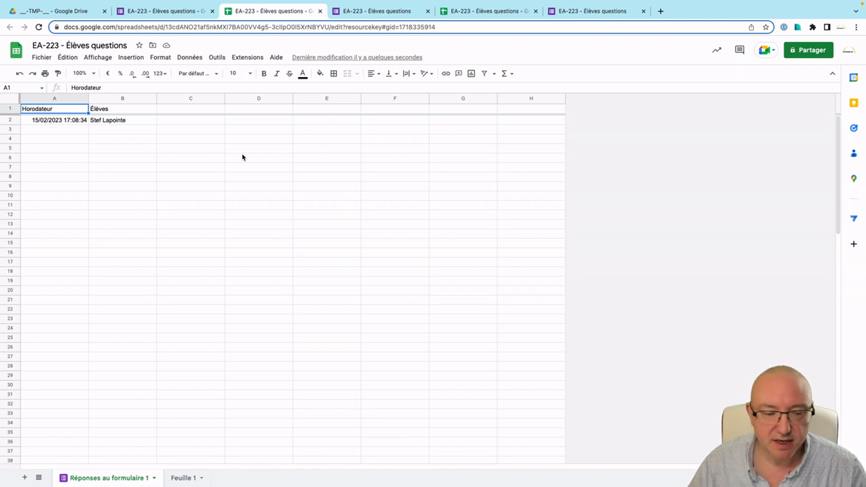
Set the spreadsheet locale to Canada (français) and save with reload.
click(41, 57)
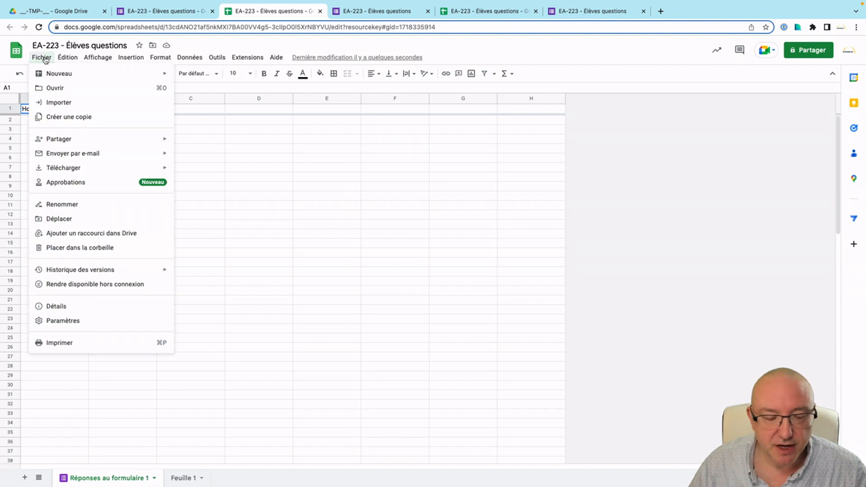
click(63, 320)
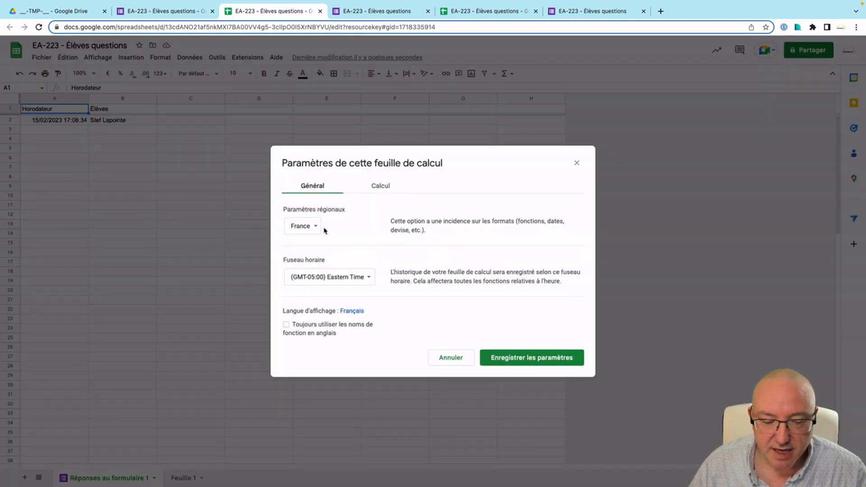
click(316, 228)
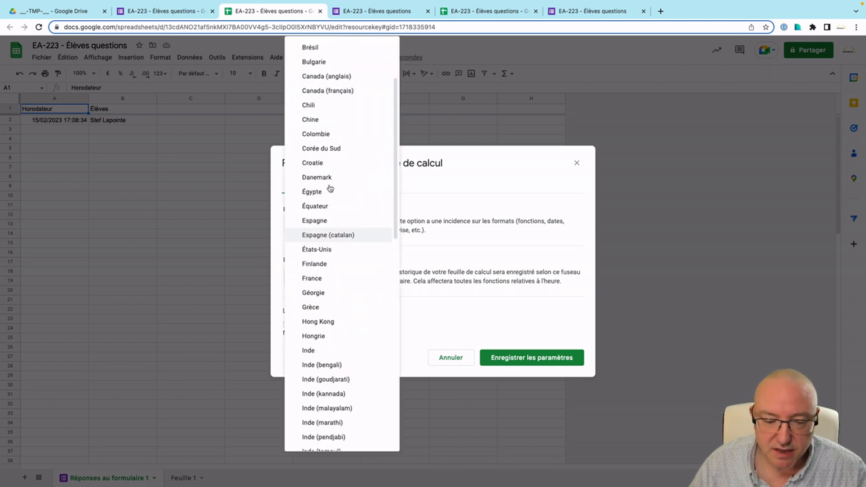
click(347, 91)
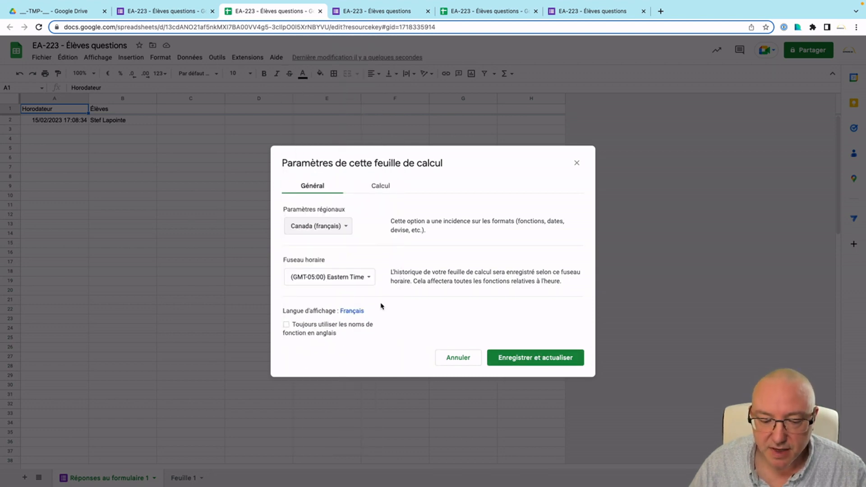
click(550, 357)
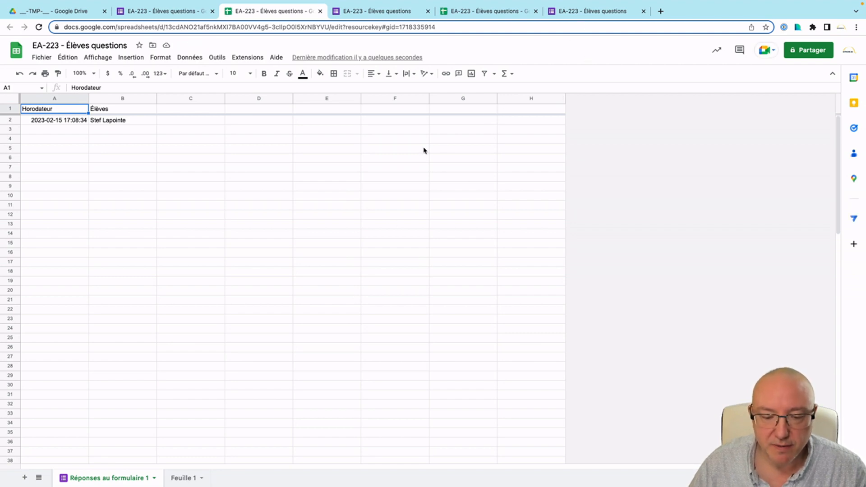
Copy the second student's prefilled link from Clean Text.
key(ctrl+Left)
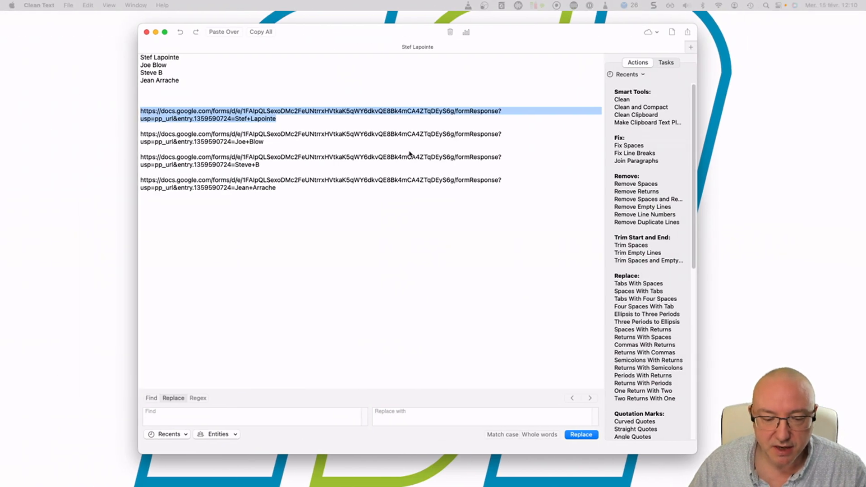
drag(264, 142, 138, 134)
key(super+c)
key(ctrl+Right)
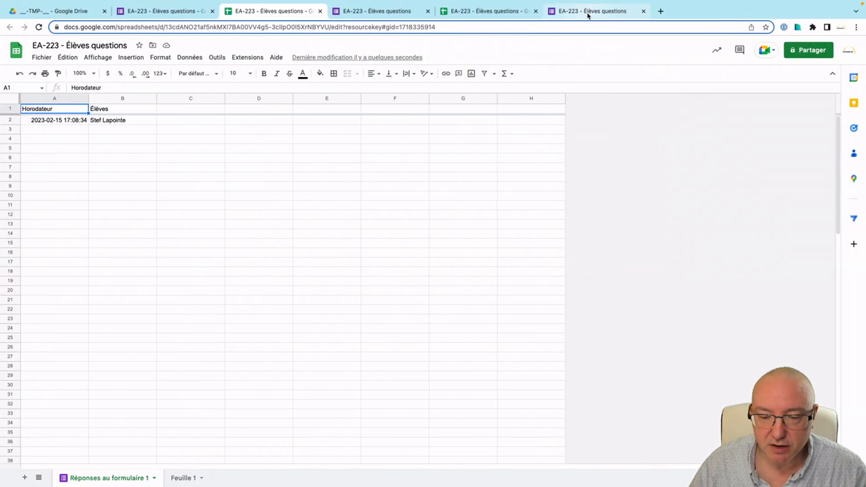
click(588, 12)
Submit the second student's response by opening its prefilled link, then check the response sheet.
click(587, 27)
key(super+v)
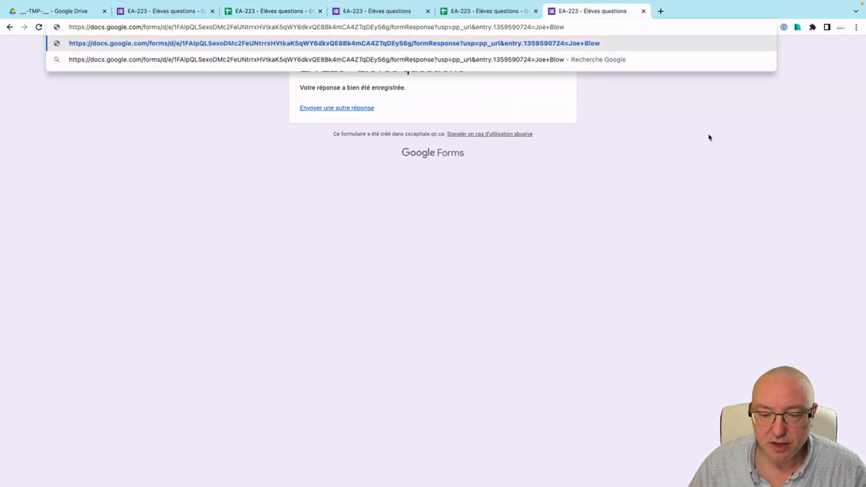
key(Return)
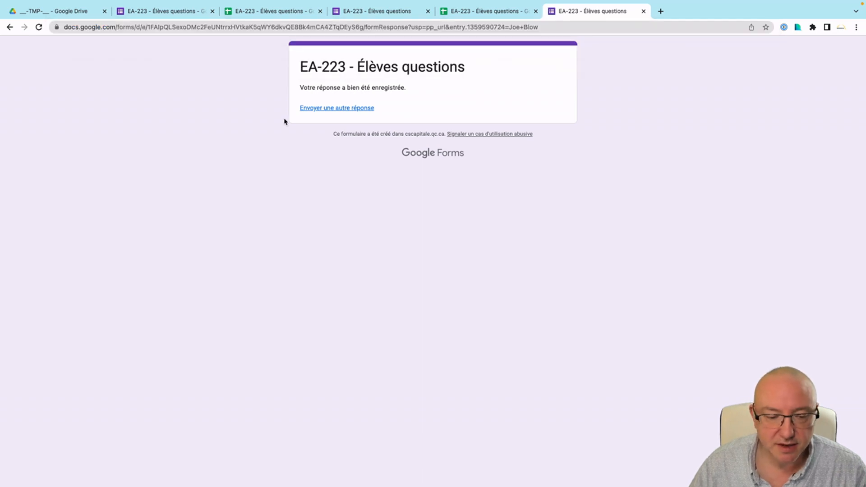
click(245, 11)
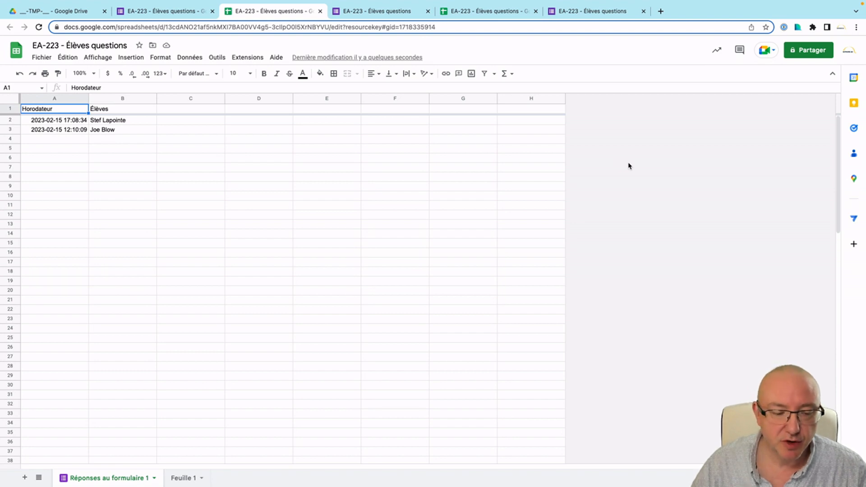
click(66, 100)
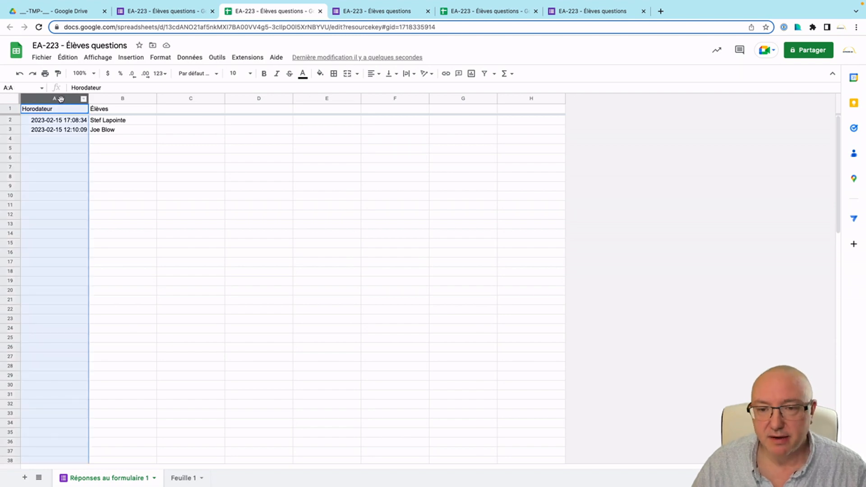
Insert an empty column left of Horodateur and narrow it to about half width.
right_click(61, 100)
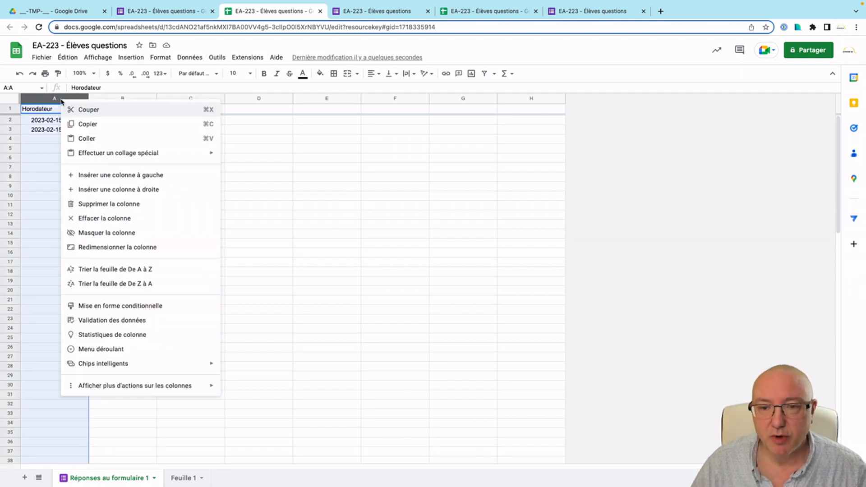
click(132, 176)
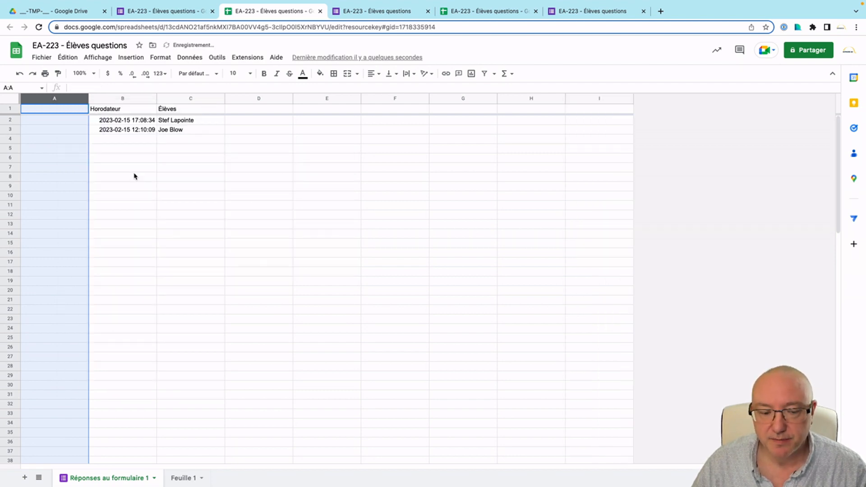
click(116, 161)
drag(88, 97, 52, 97)
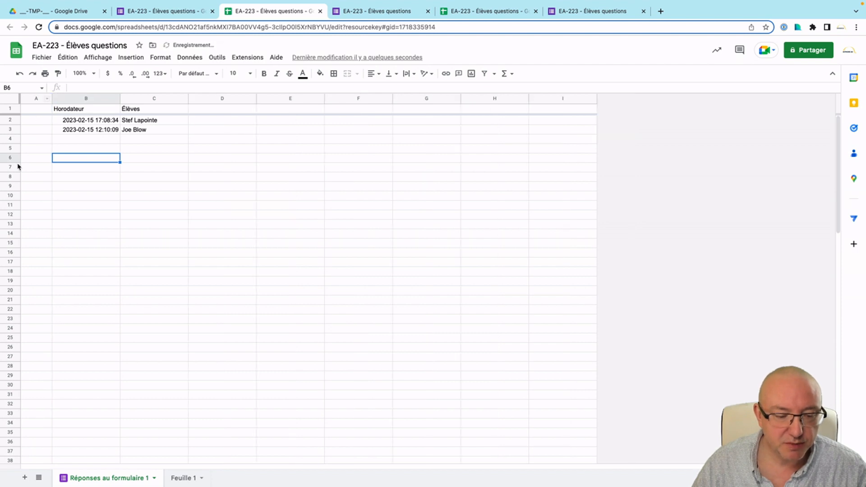
click(38, 121)
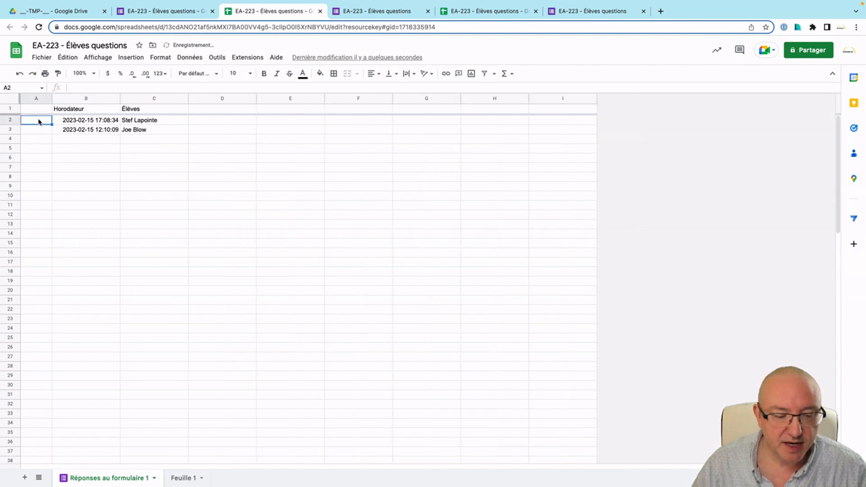
Insert a checkbox into cell A2 and copy it.
click(128, 59)
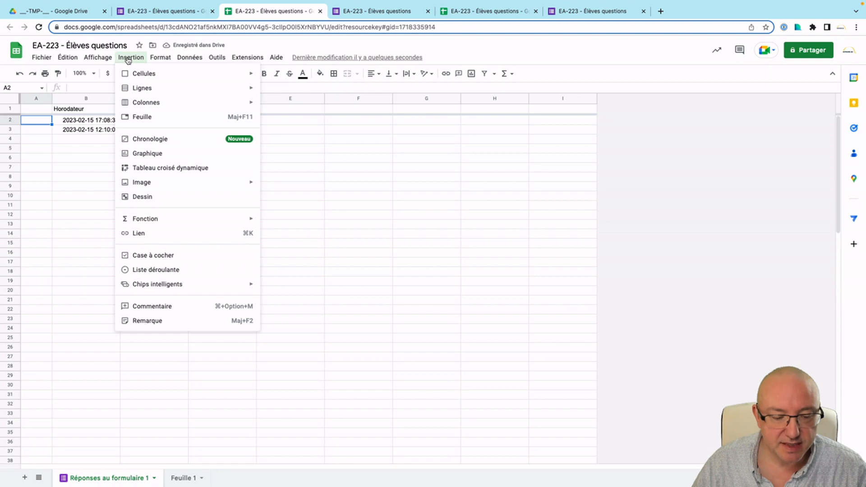
click(122, 256)
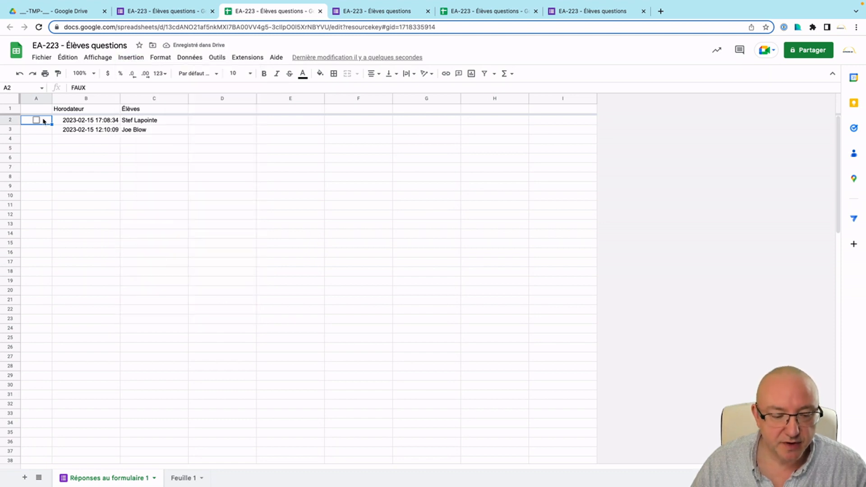
key(ctrl+c)
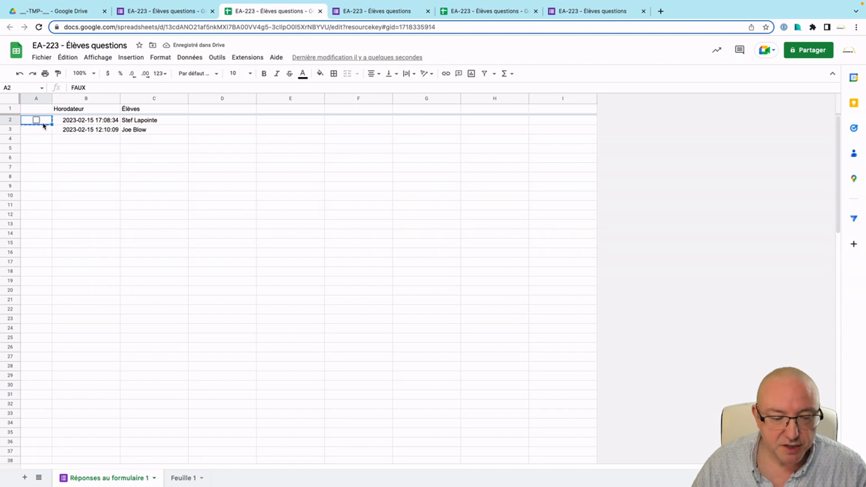
Paste the checkbox throughout column A, then remove it from header cell A1.
click(33, 98)
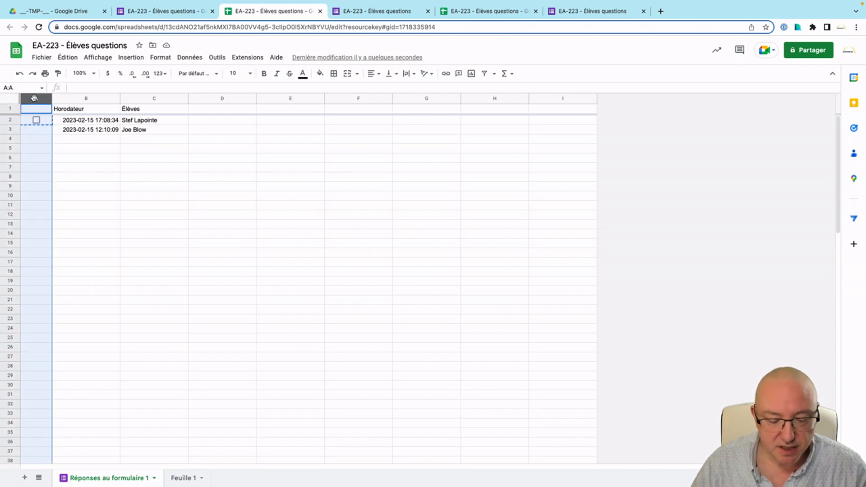
key(ctrl+v)
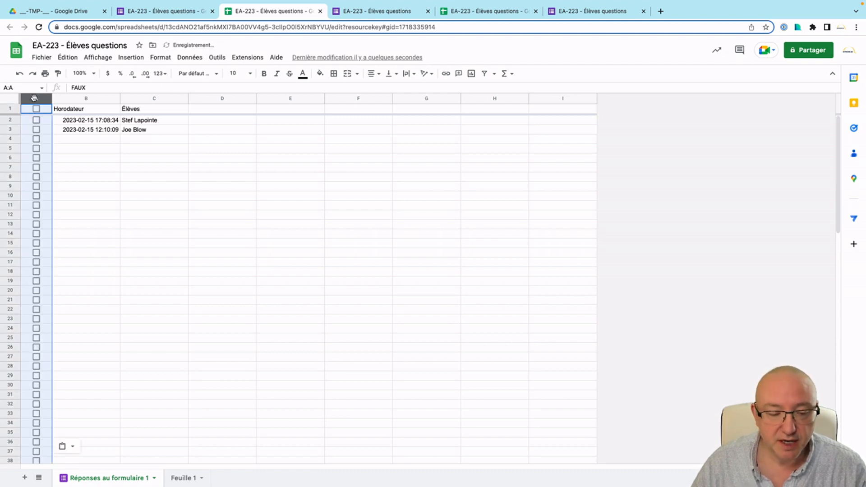
click(177, 186)
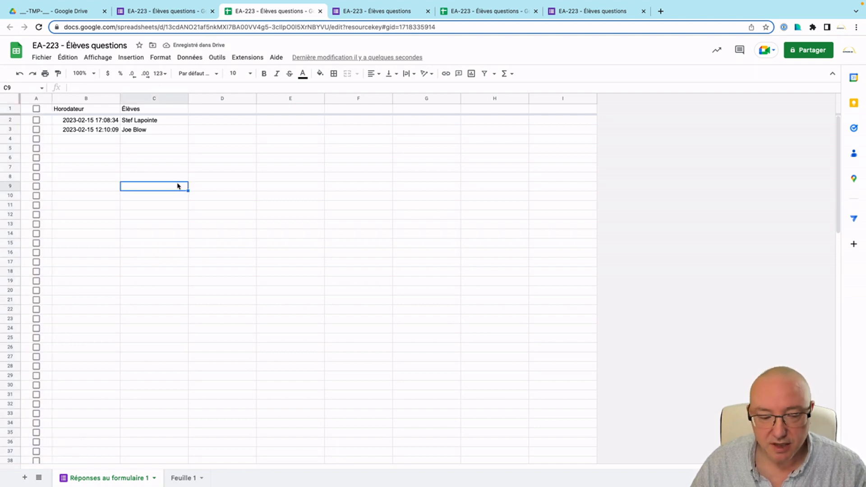
click(45, 110)
key(Delete)
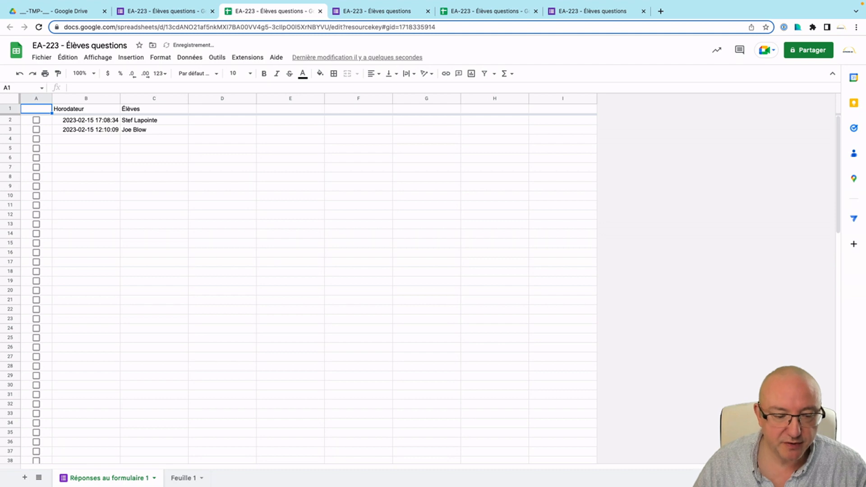
Delete rows 2–3 holding the two test responses.
drag(70, 120, 154, 133)
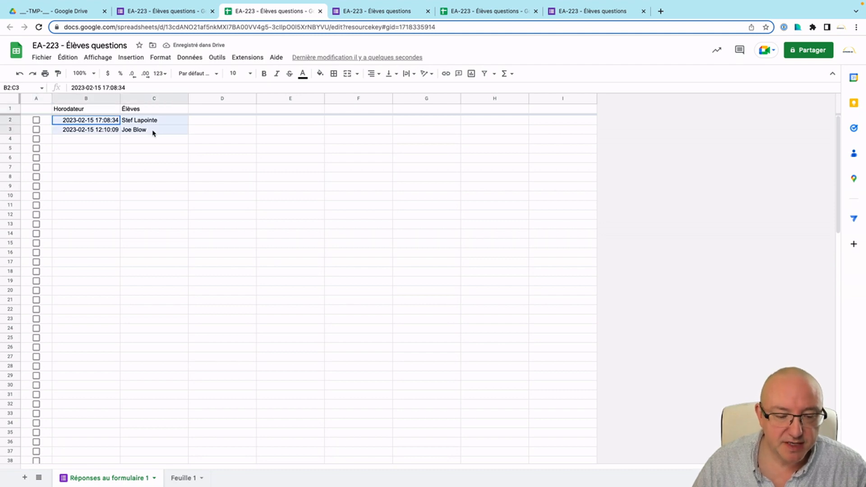
drag(10, 120, 10, 130)
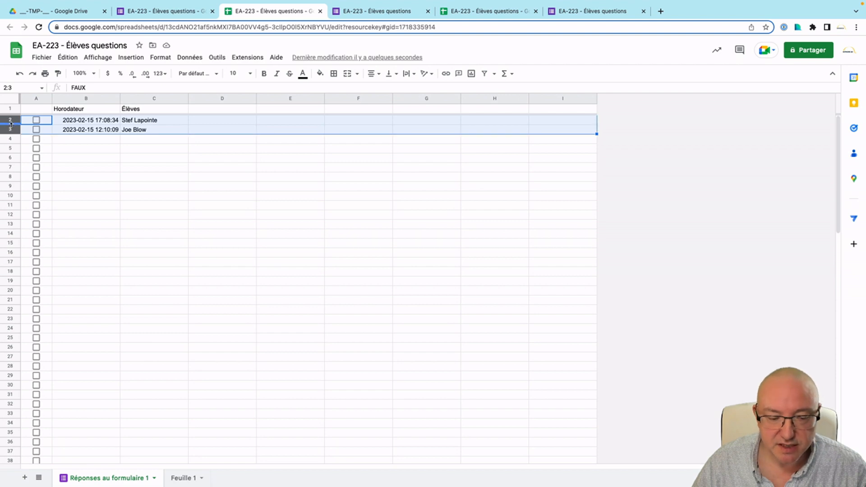
right_click(9, 129)
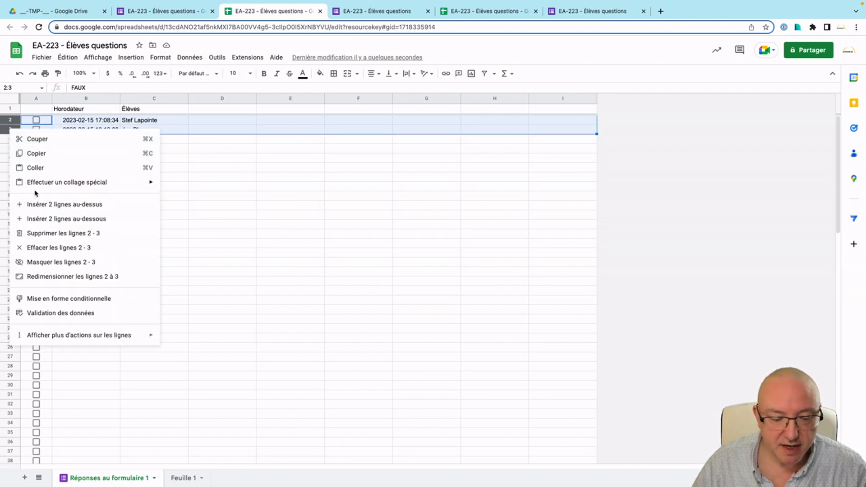
click(68, 234)
click(102, 201)
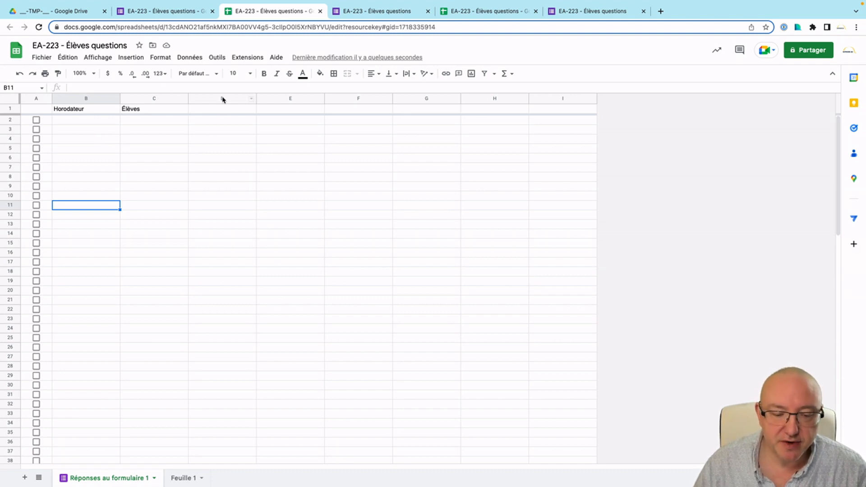
Delete the unused empty columns D through I.
drag(223, 96, 562, 95)
click(563, 128)
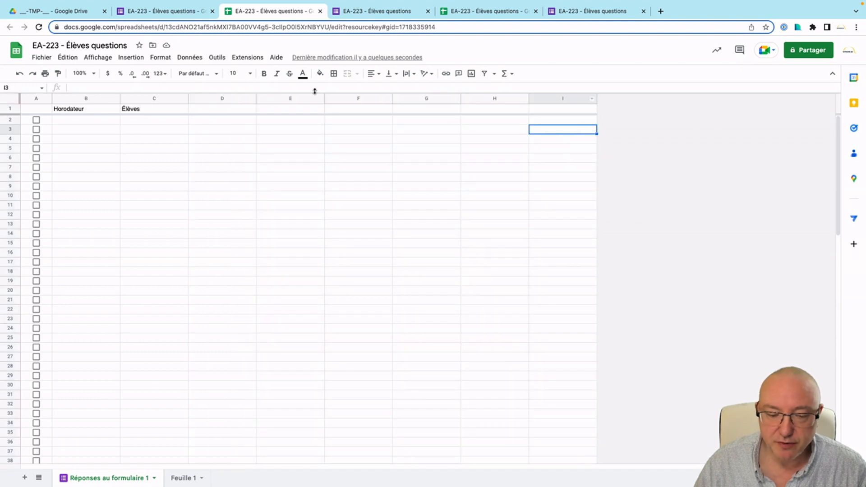
click(217, 97)
drag(216, 98, 559, 100)
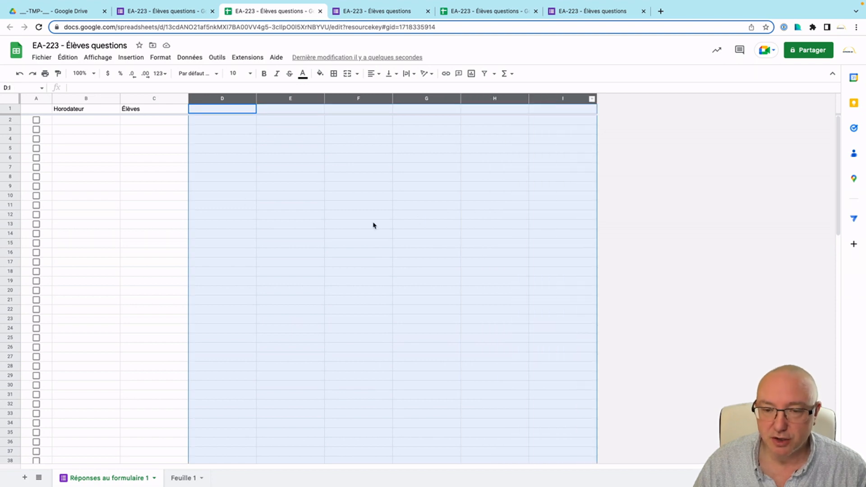
right_click(410, 99)
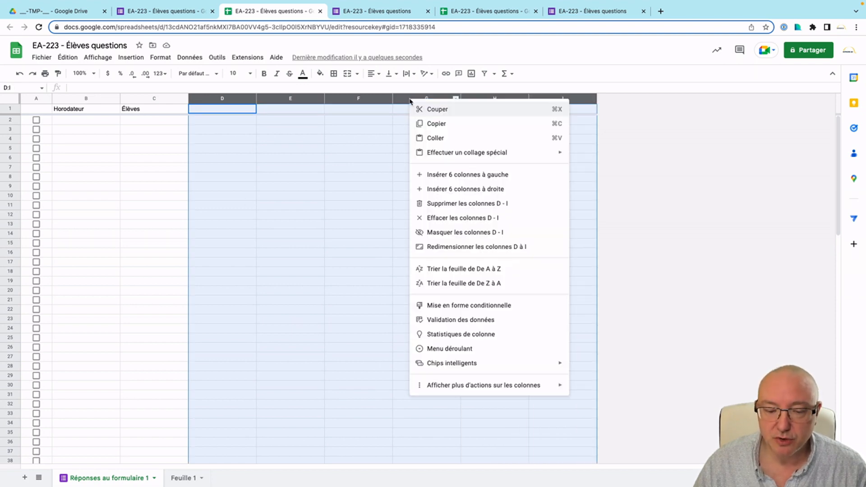
click(494, 203)
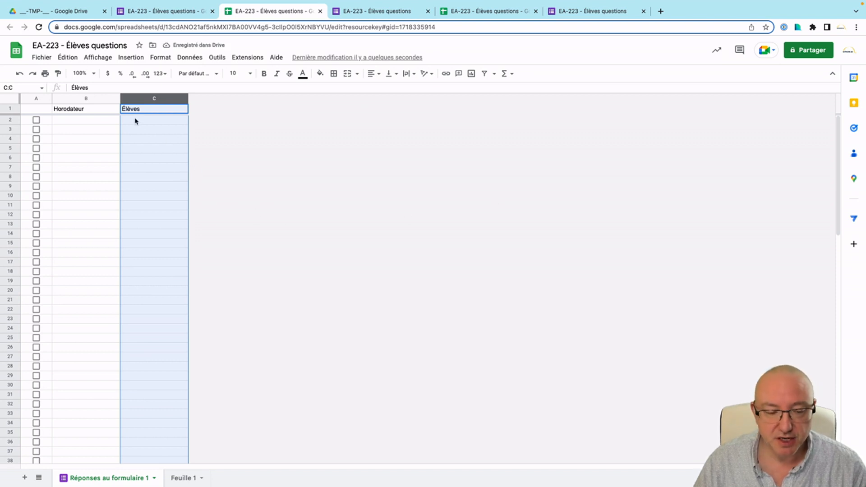
Widen the Élèves column C.
drag(105, 98, 128, 100)
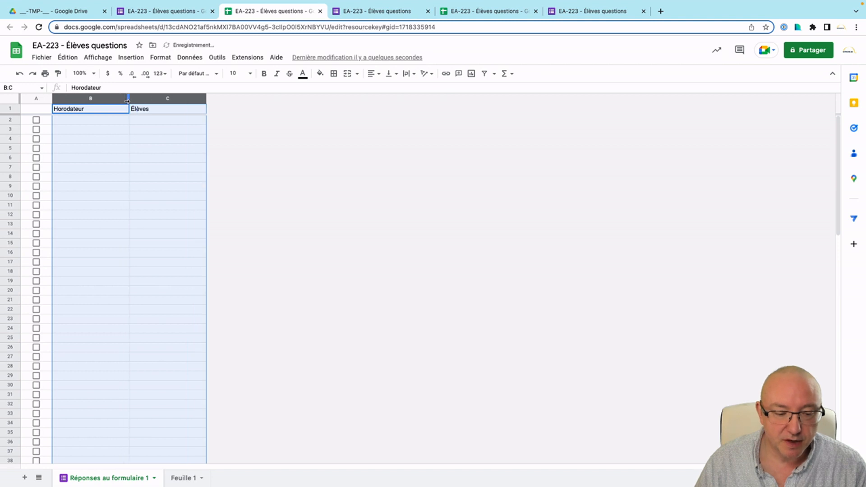
click(193, 130)
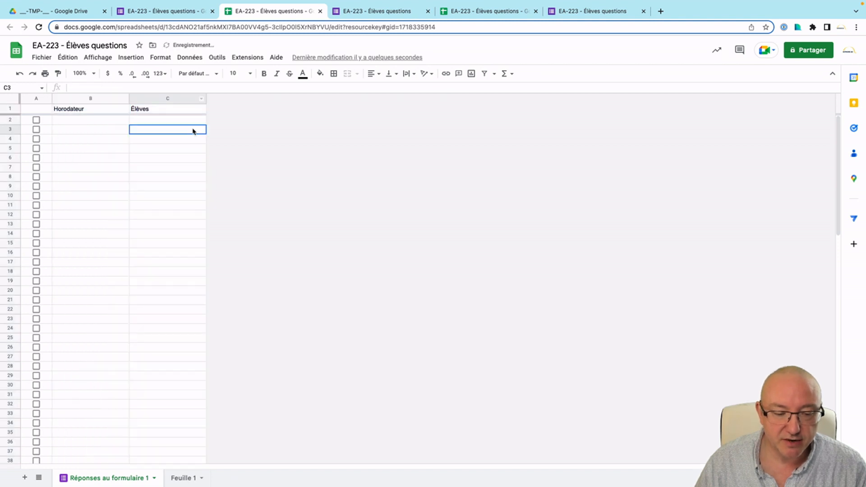
drag(206, 98, 244, 102)
Centre the Horodateur and Élèves header labels in row 1.
click(13, 109)
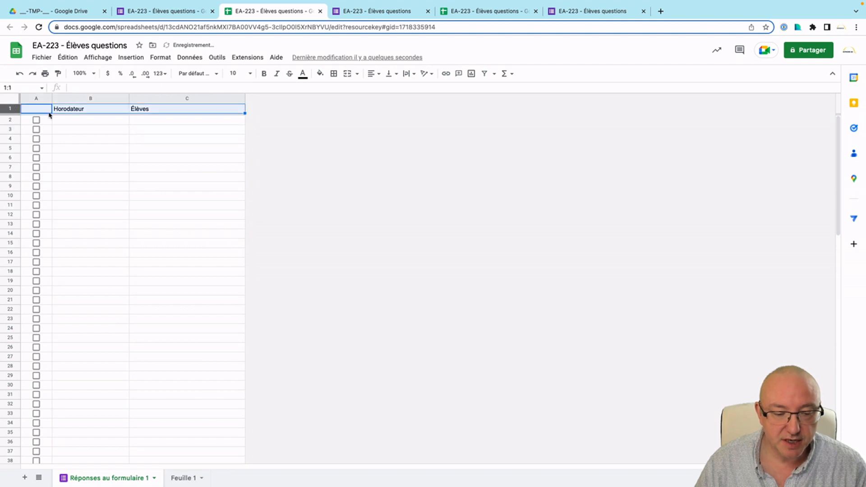
click(370, 73)
click(382, 90)
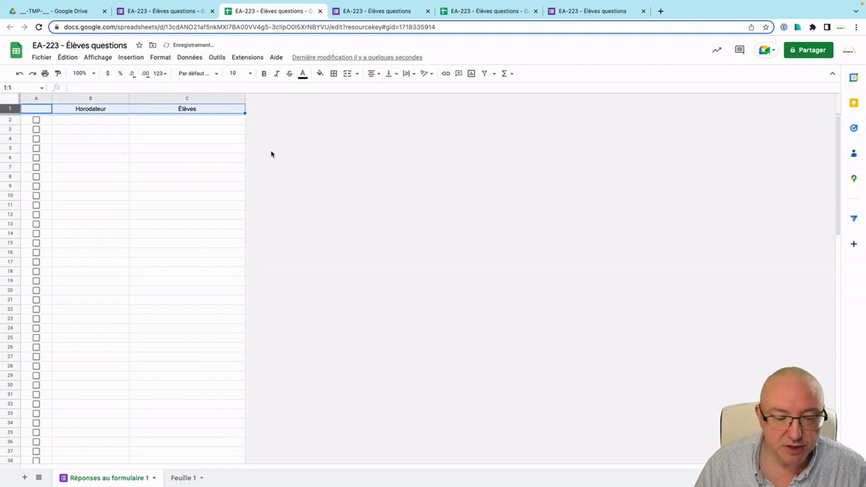
click(229, 161)
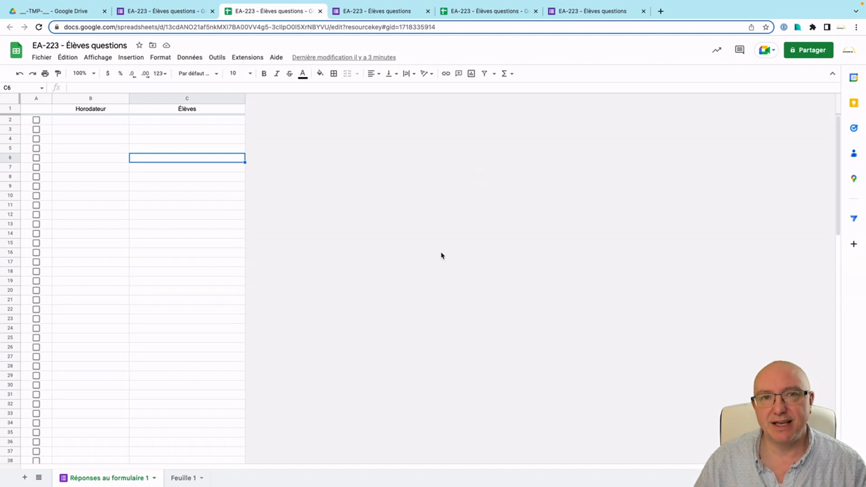
click(14, 129)
right_click(15, 129)
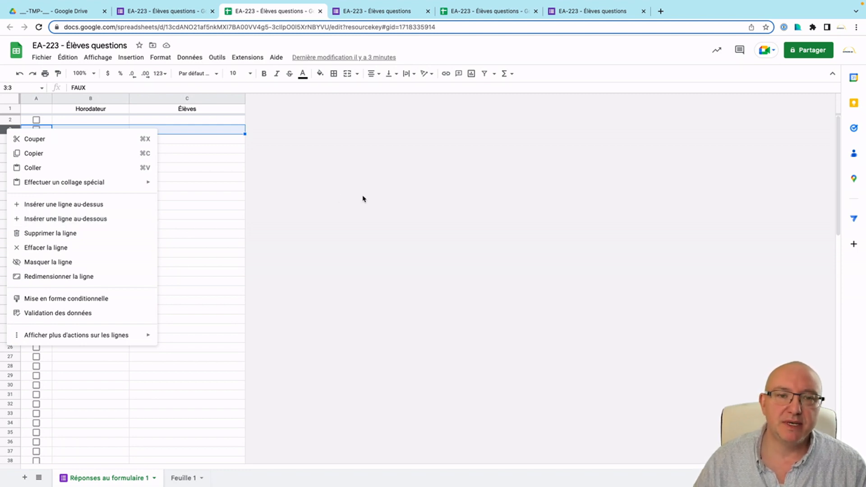
click(376, 199)
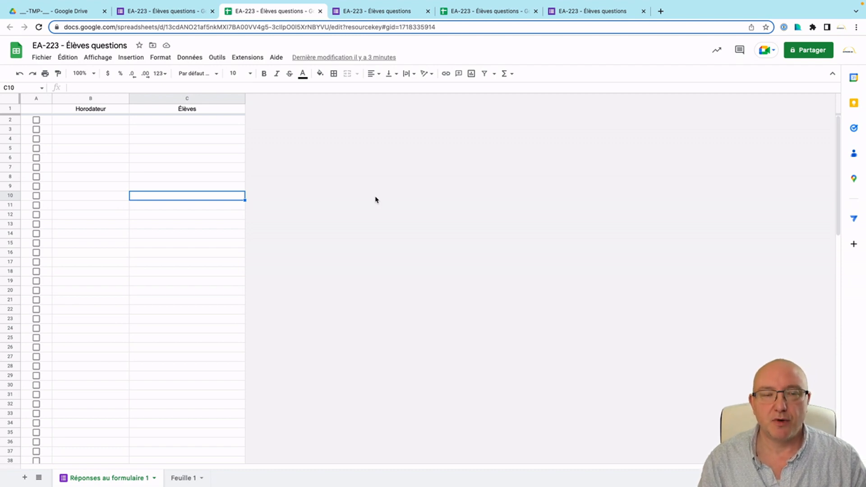
key(ctrl+Home)
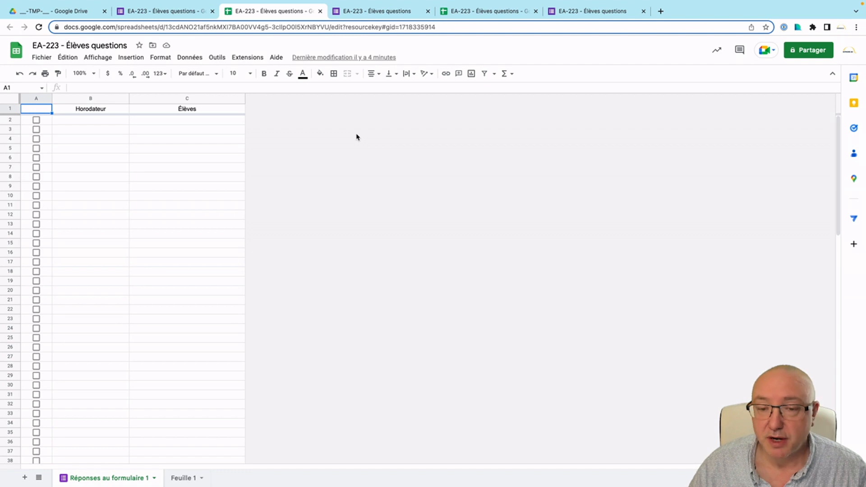
click(11, 100)
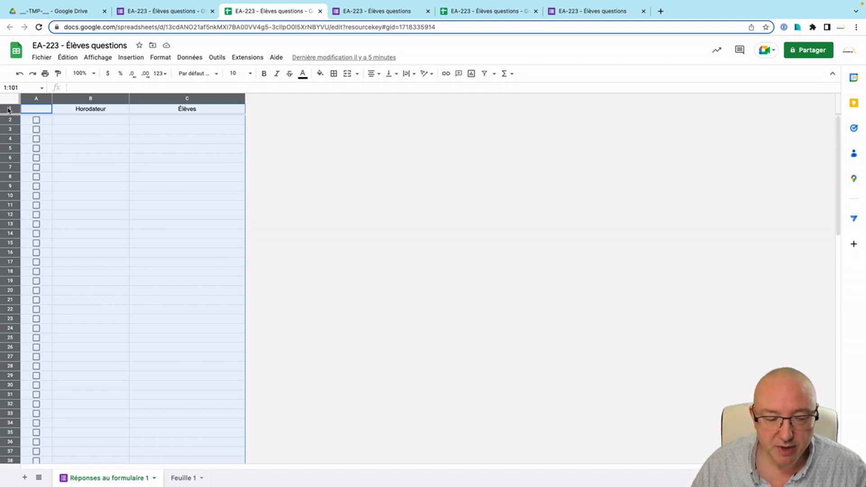
super+click(9, 110)
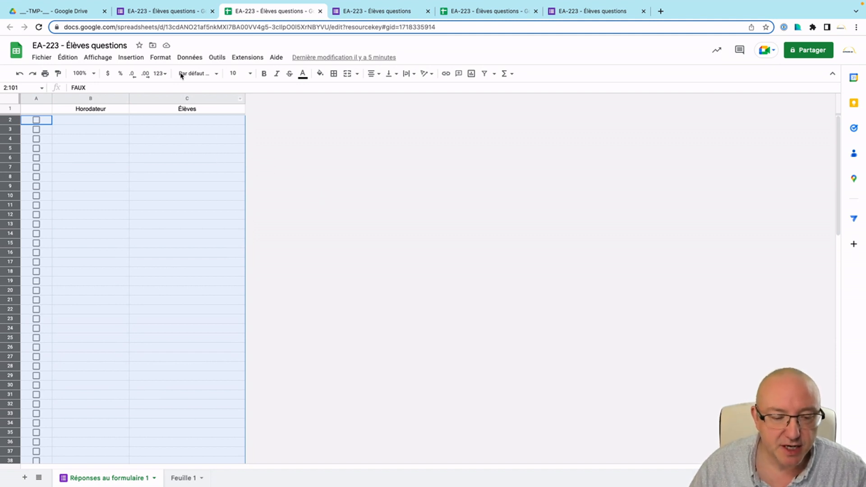
Start a conditional formatting rule on A2:C101 with the default N'est pas vide condition.
click(161, 58)
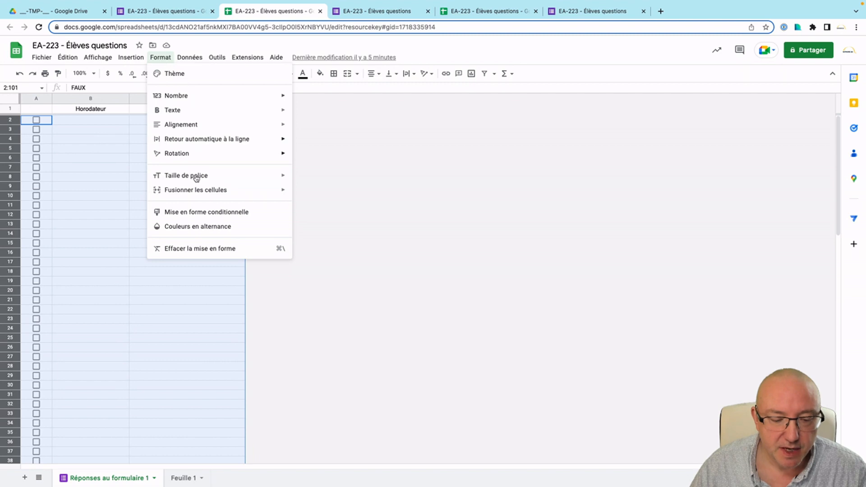
click(204, 212)
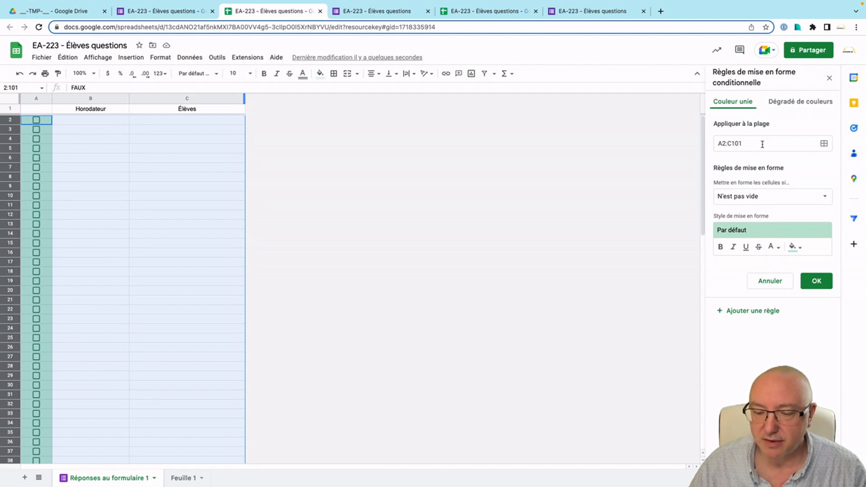
Save the not-empty rule, then select the third student's prefilled link in Clean Text.
click(816, 281)
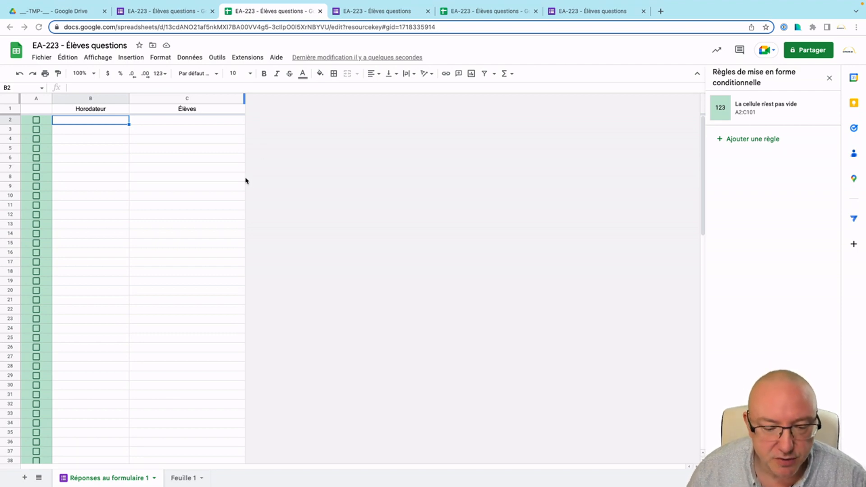
key(ctrl+Left)
drag(264, 164, 139, 157)
key(super+c)
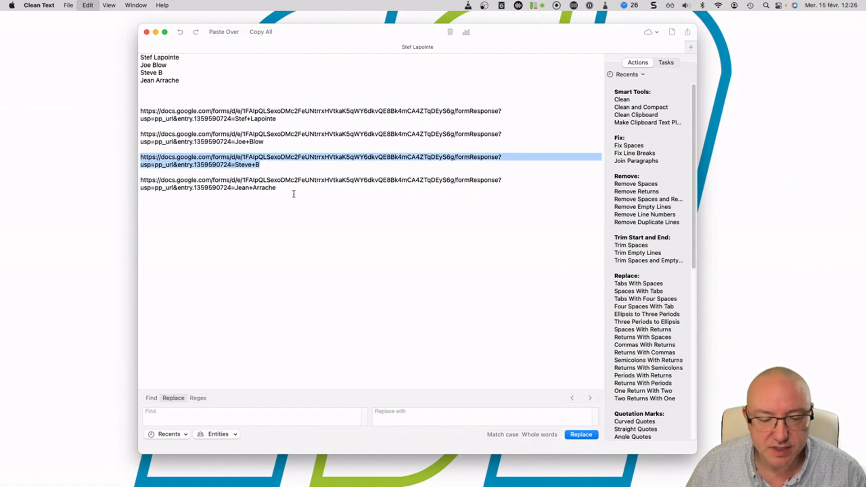
Submit a form response by loading the third student's prefilled link in the Forms tab.
key(ctrl+Right)
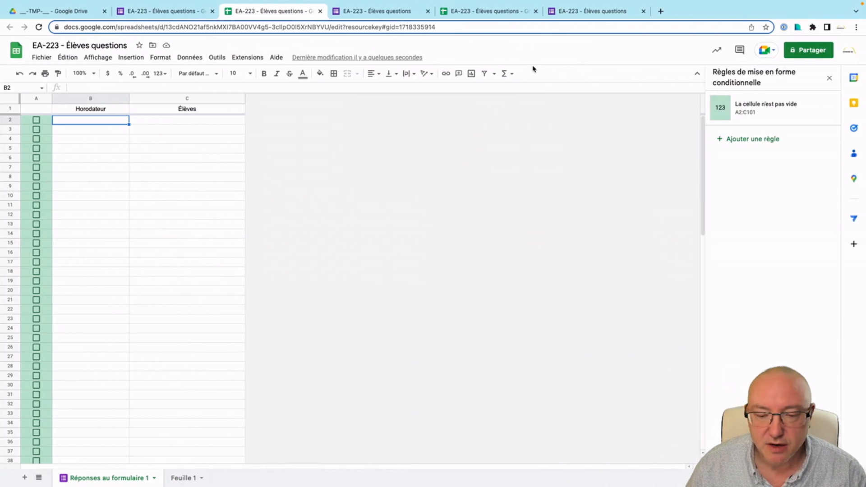
click(568, 14)
click(565, 25)
key(super+v)
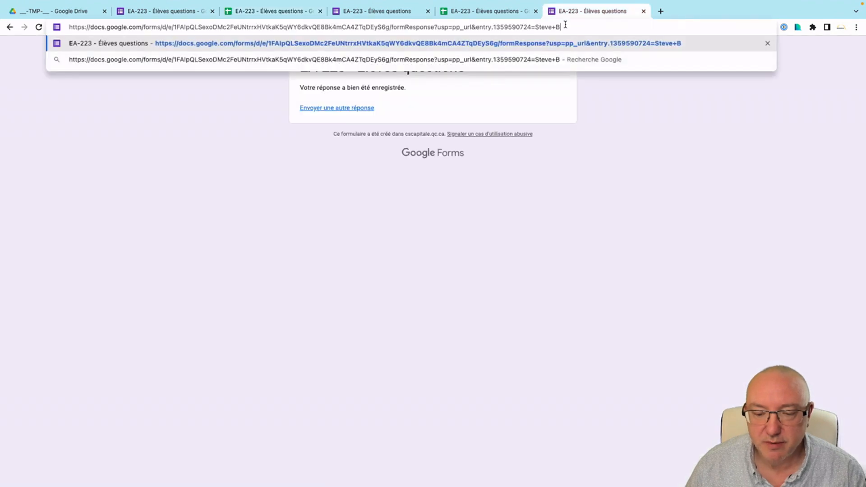
key(Return)
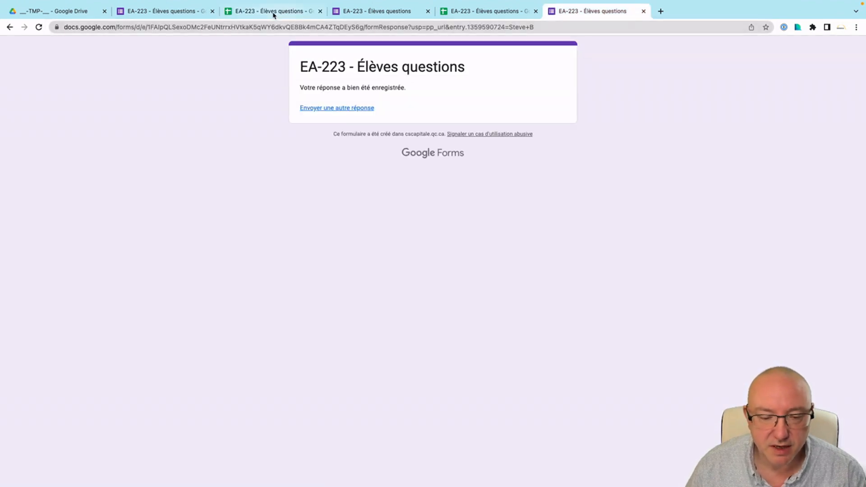
click(273, 12)
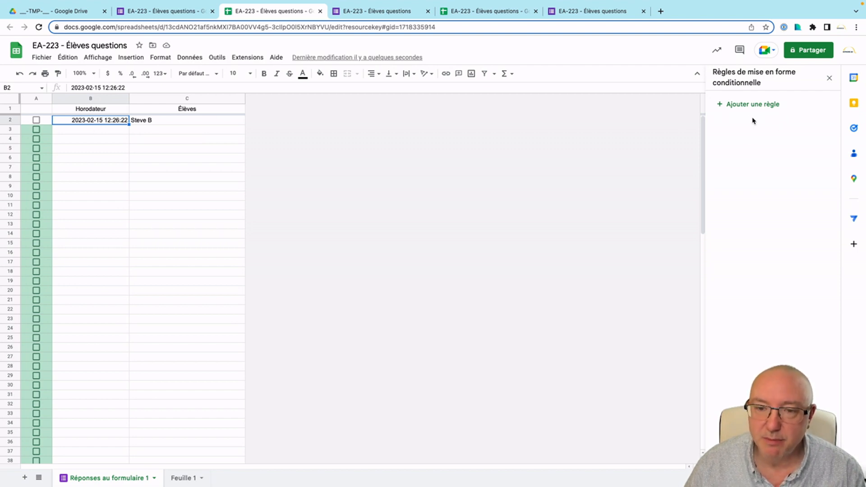
Reopen the not-empty rule and compare its shifted range A3:C102 with rows from 2.
click(91, 130)
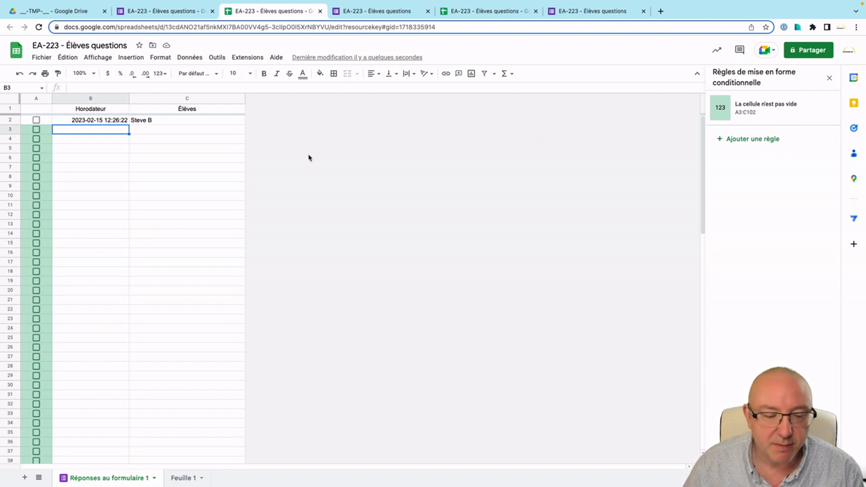
click(745, 109)
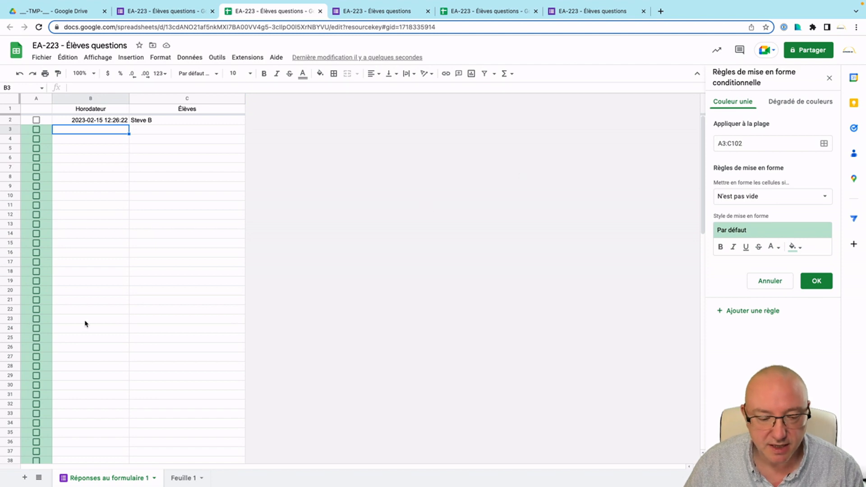
scroll(86, 324, down, 10)
scroll(93, 306, up, 10)
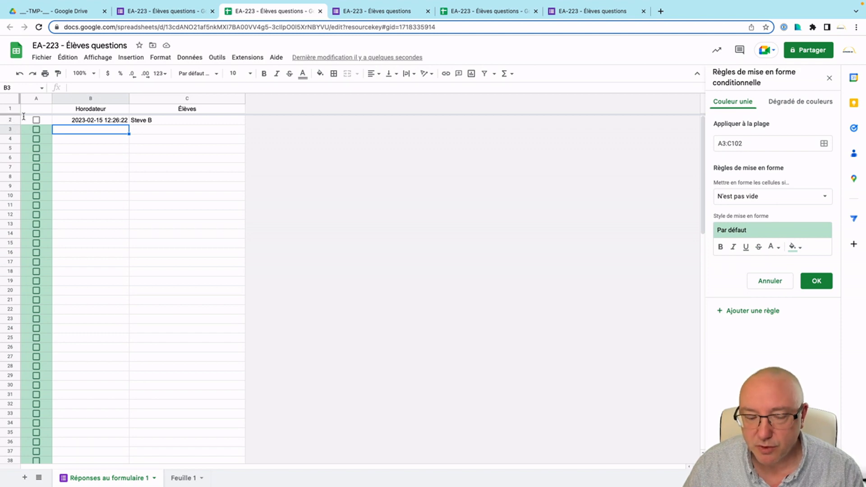
click(28, 121)
drag(28, 121, 183, 329)
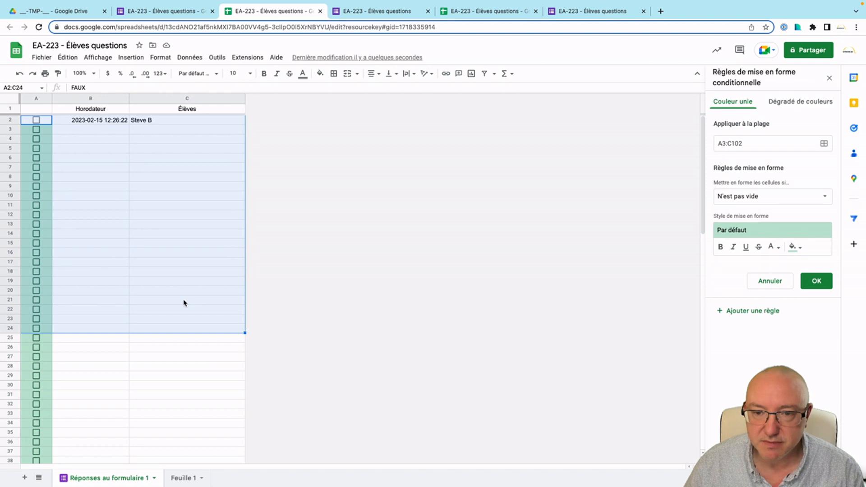
click(184, 303)
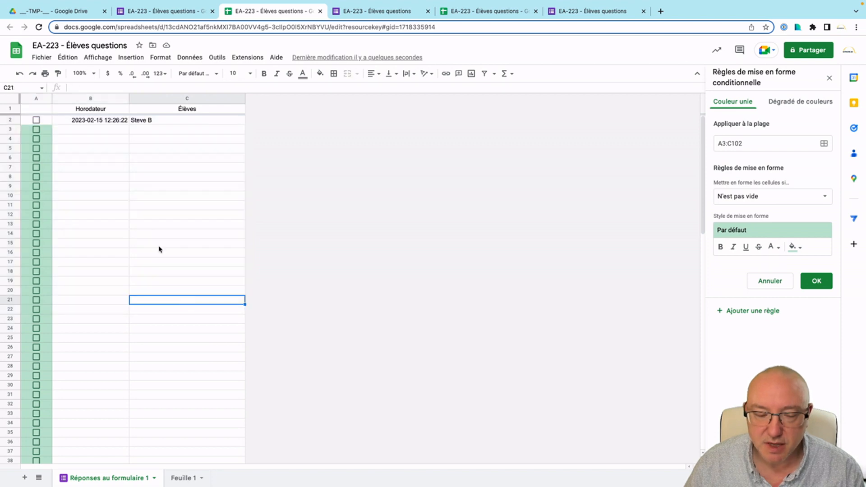
Correct the rule's applied range to A2:C102.
click(723, 143)
key(Delete)
text(2)
key(Tab)
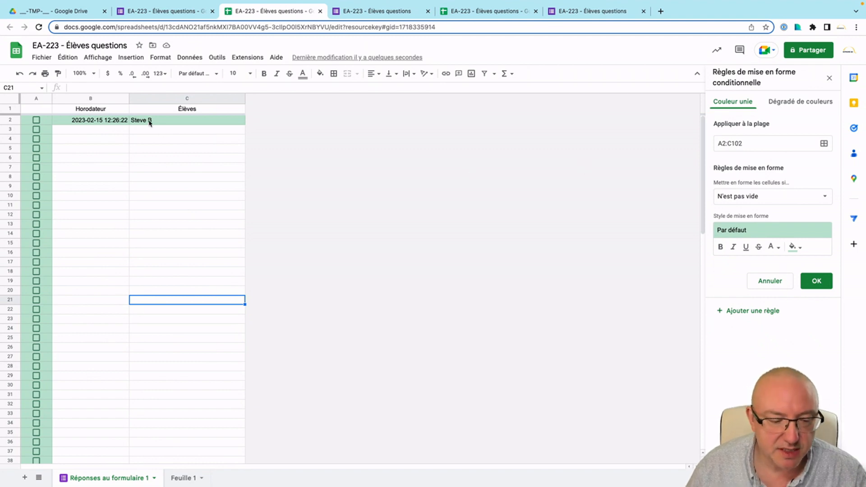
Leave the A2 checkbox unchecked and bring up the rule's condition list.
click(46, 121)
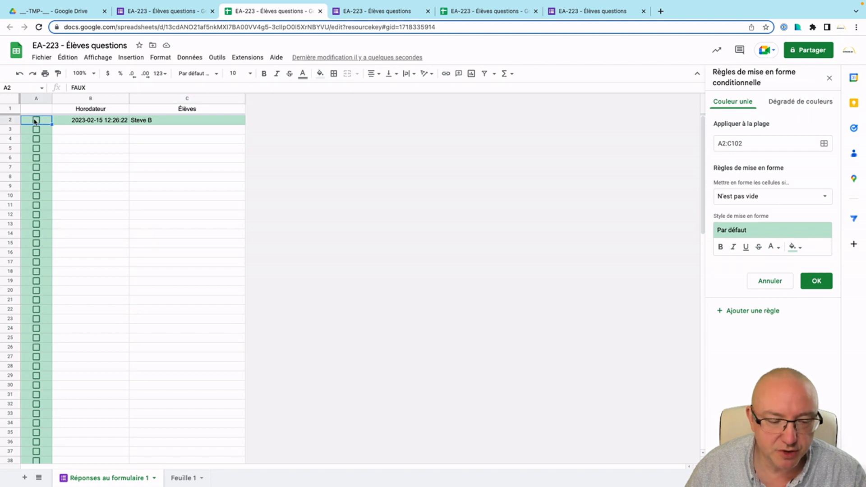
drag(102, 87, 70, 87)
click(284, 161)
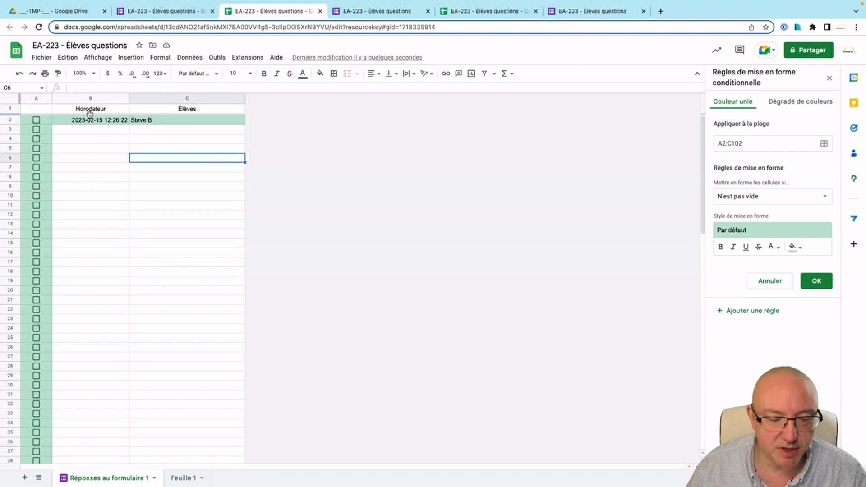
click(47, 121)
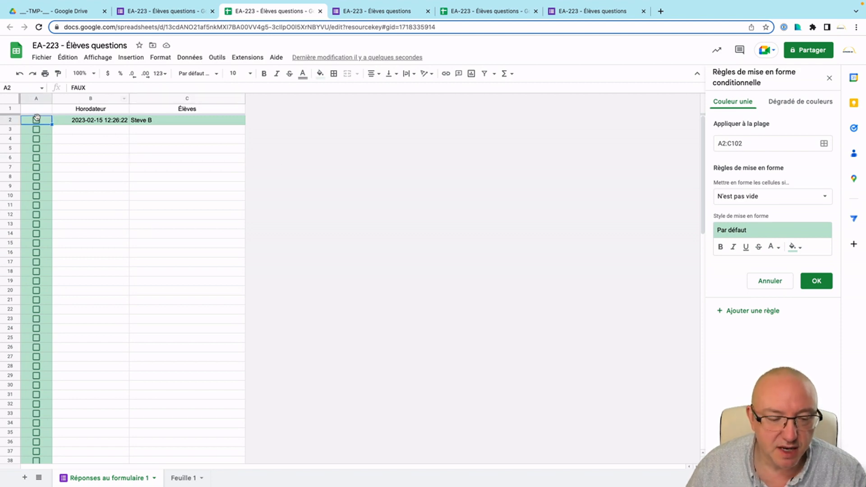
click(36, 120)
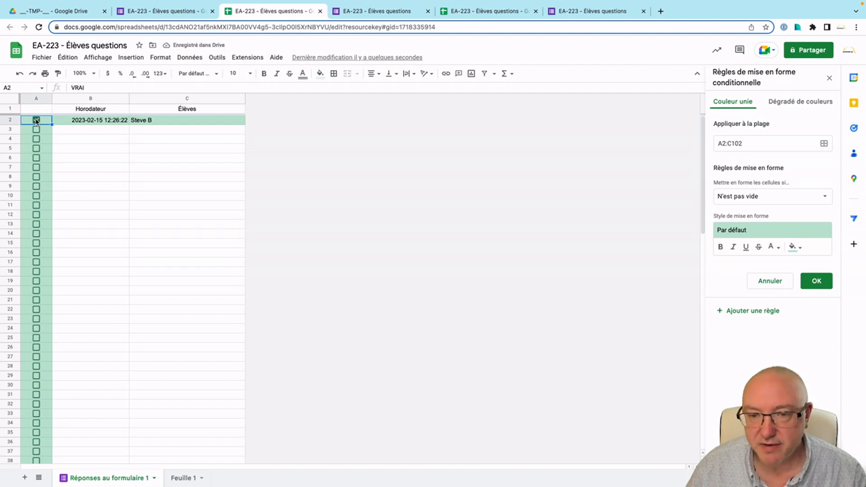
click(36, 120)
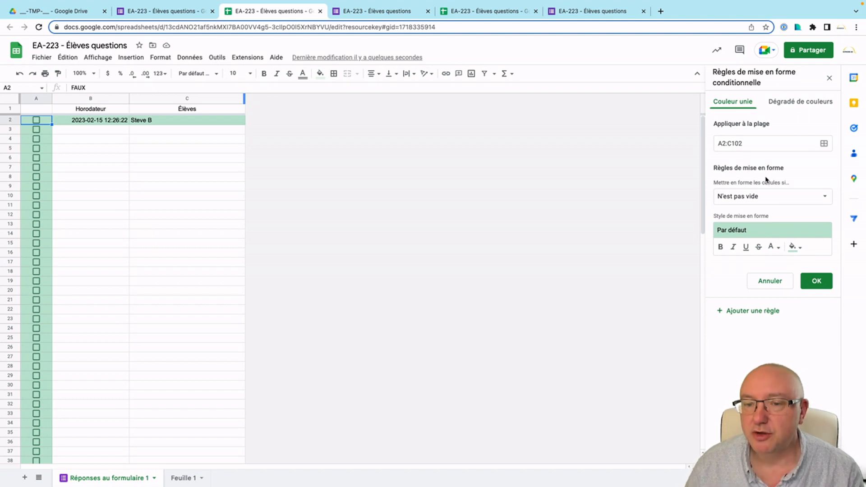
click(765, 197)
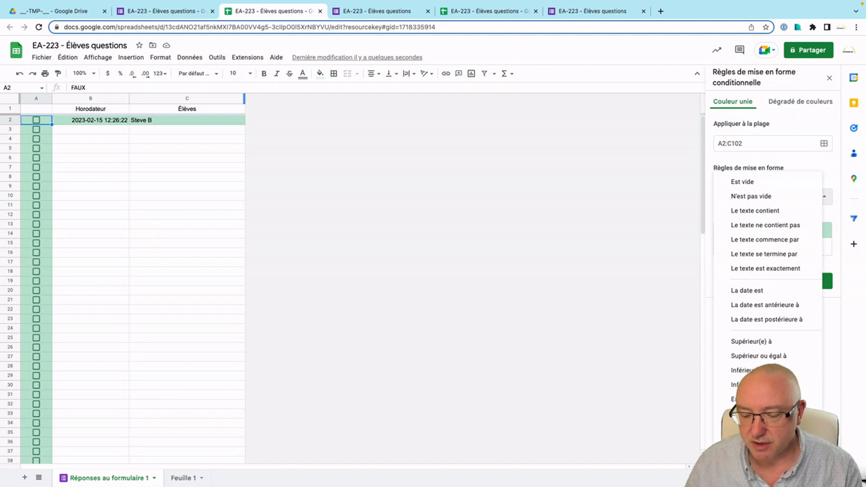
Change the rule condition to the custom formula =$A2=FAUX.
click(748, 464)
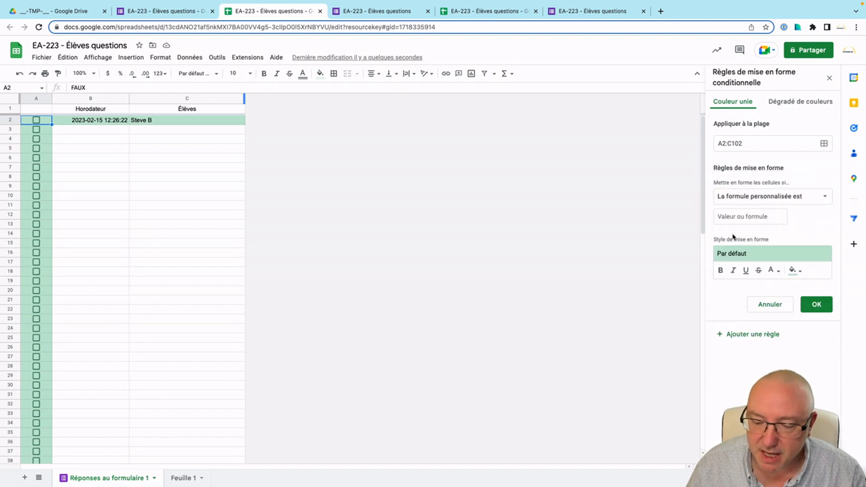
click(734, 216)
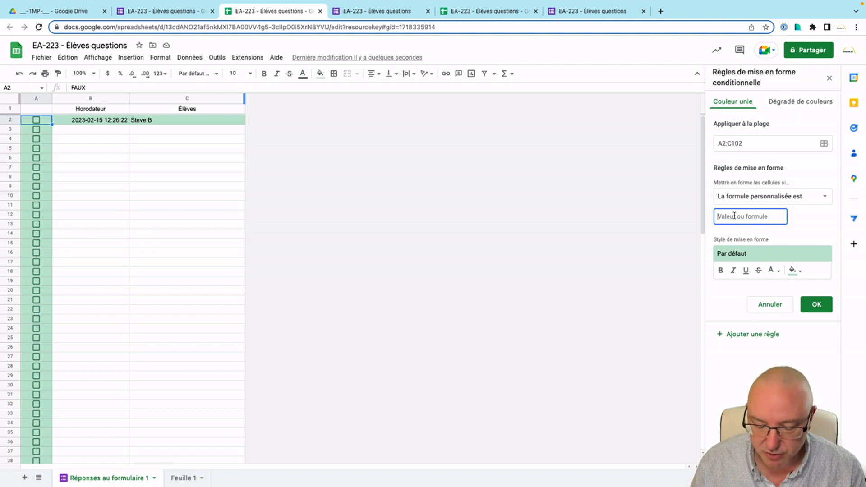
text(=)
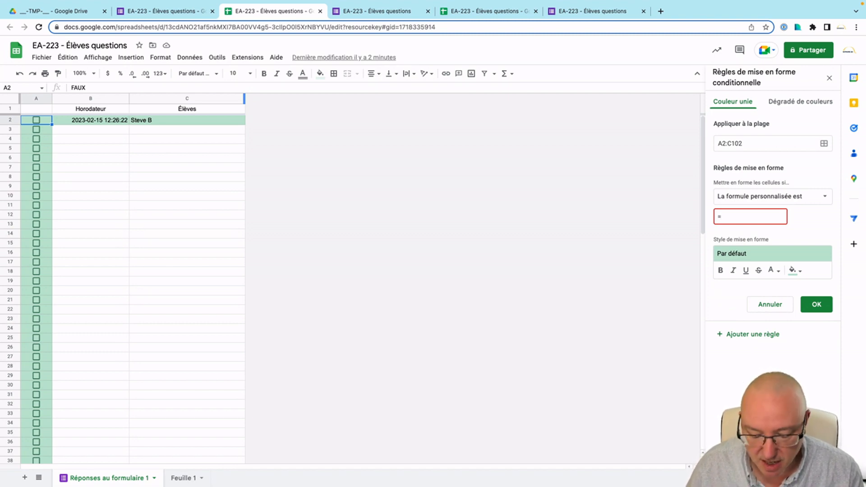
text(A2)
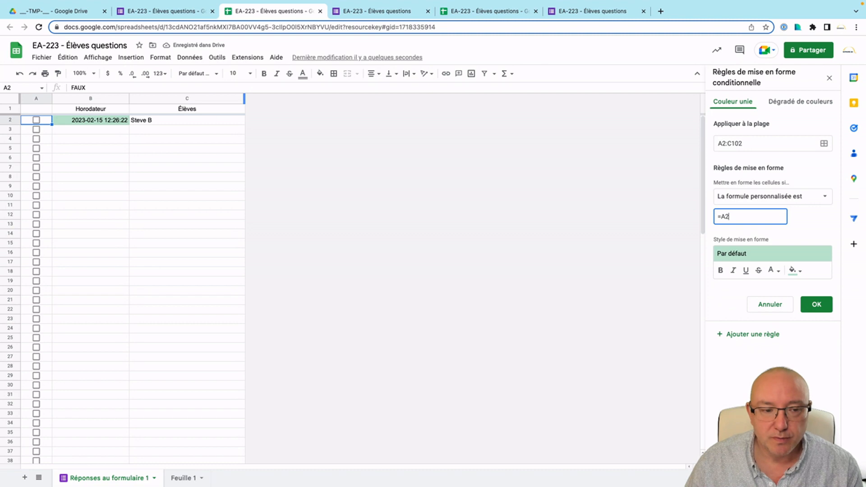
text(=FAUX)
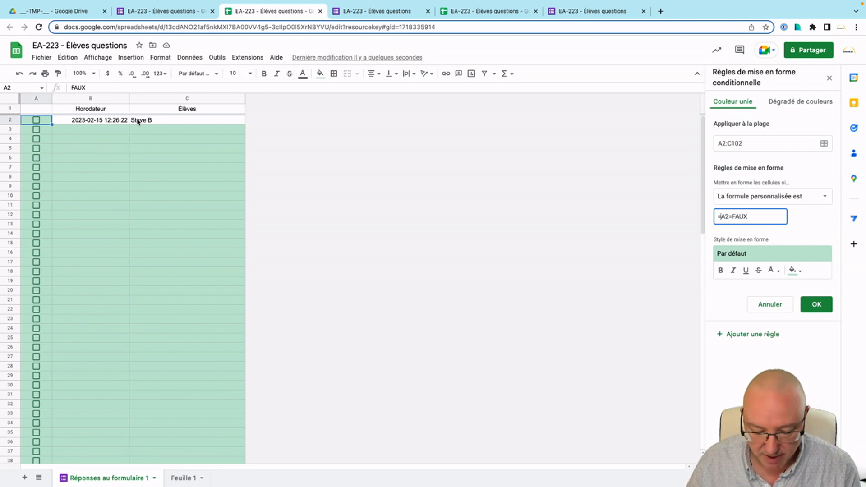
text($)
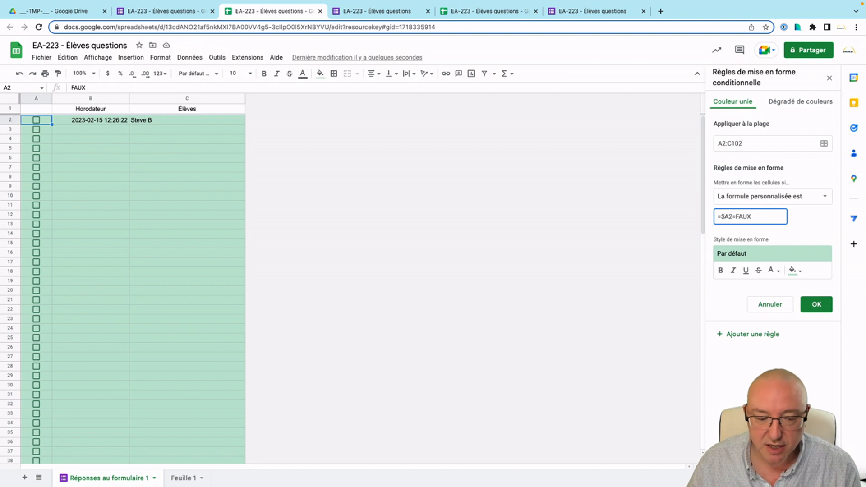
key(BackSpace)
key(Tab)
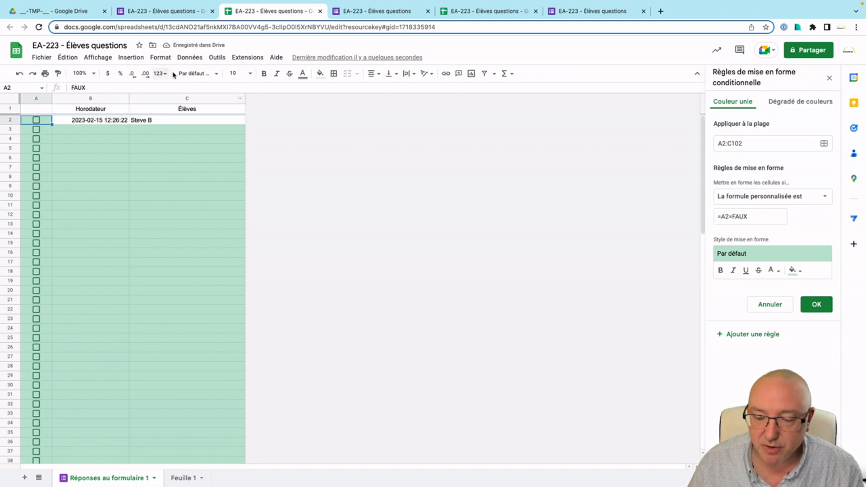
click(722, 216)
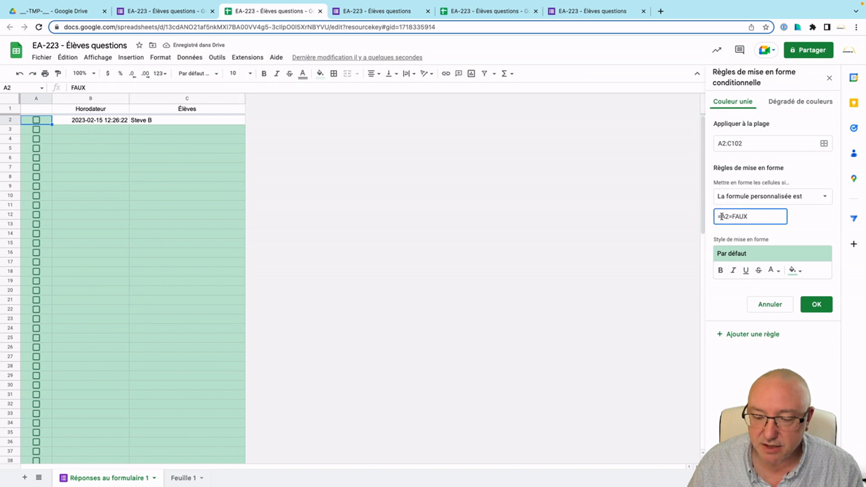
text($)
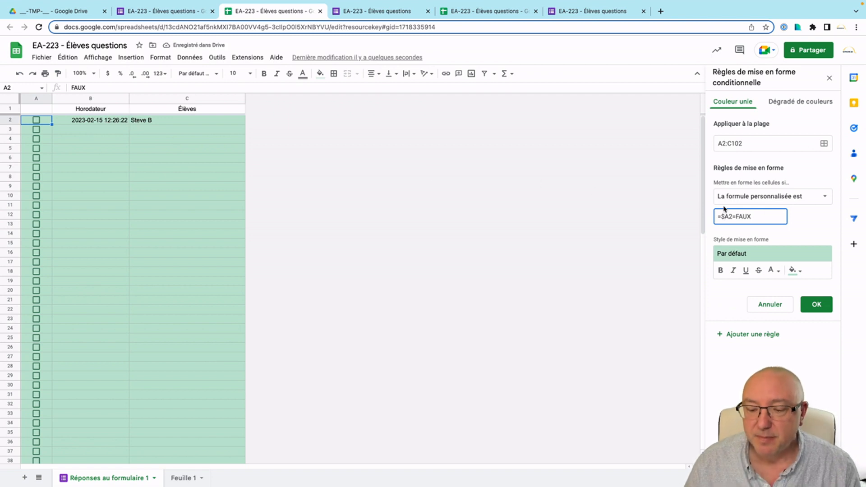
Toggle the A2, A3 and A4 checkboxes to test the green shading, ending with only A2 checked.
click(36, 120)
click(36, 120)
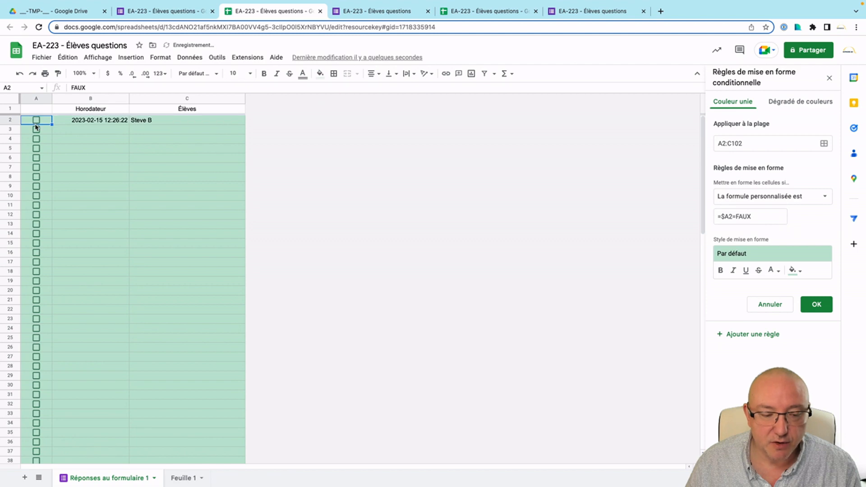
click(36, 130)
click(37, 139)
click(36, 139)
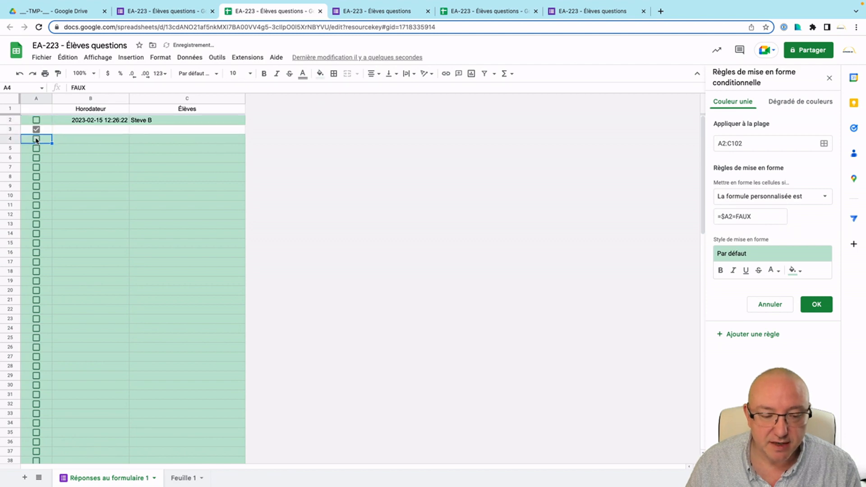
click(37, 130)
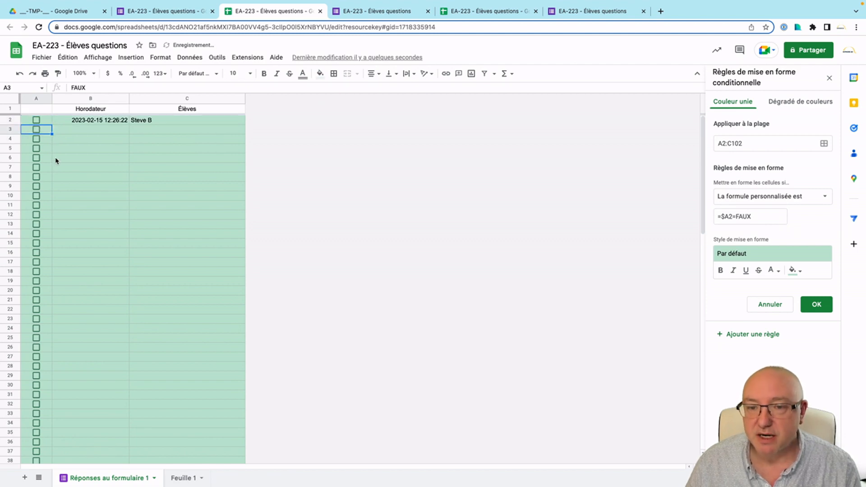
click(36, 120)
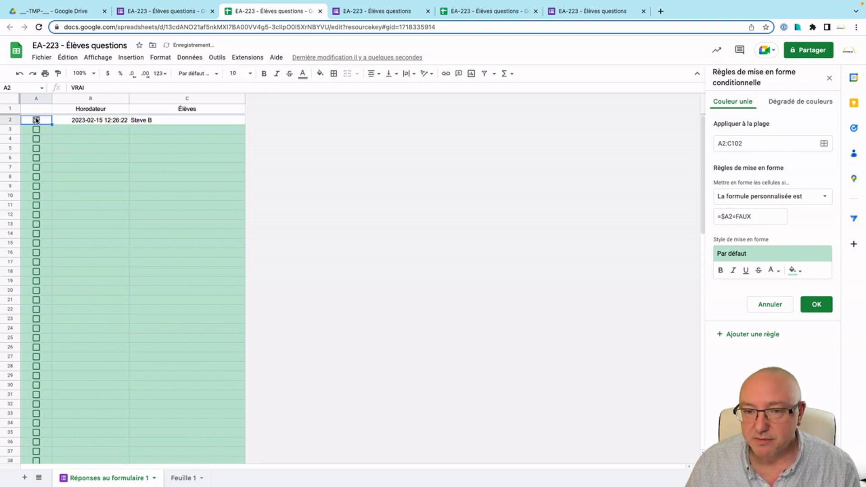
click(36, 120)
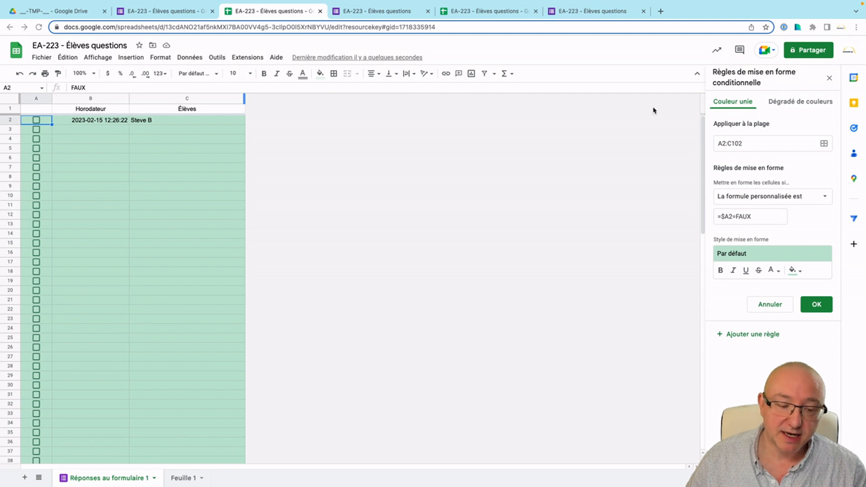
click(36, 120)
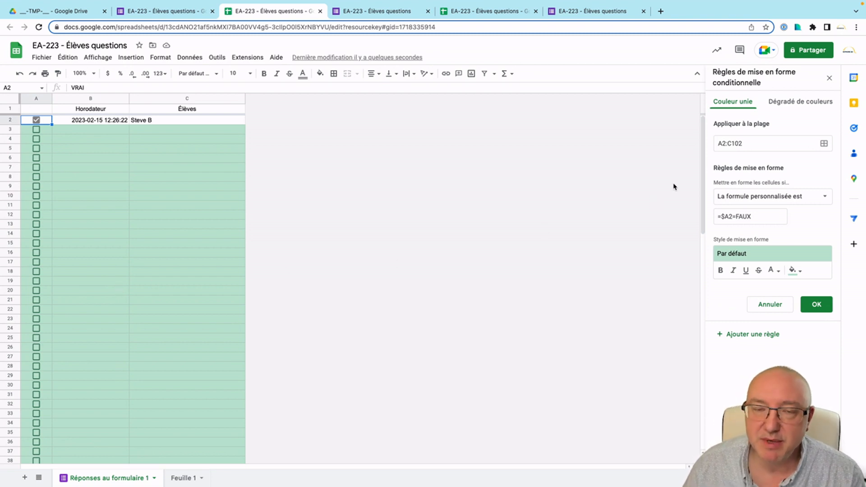
Wrap the custom formula in ET and add the condition C2<>"".
click(721, 217)
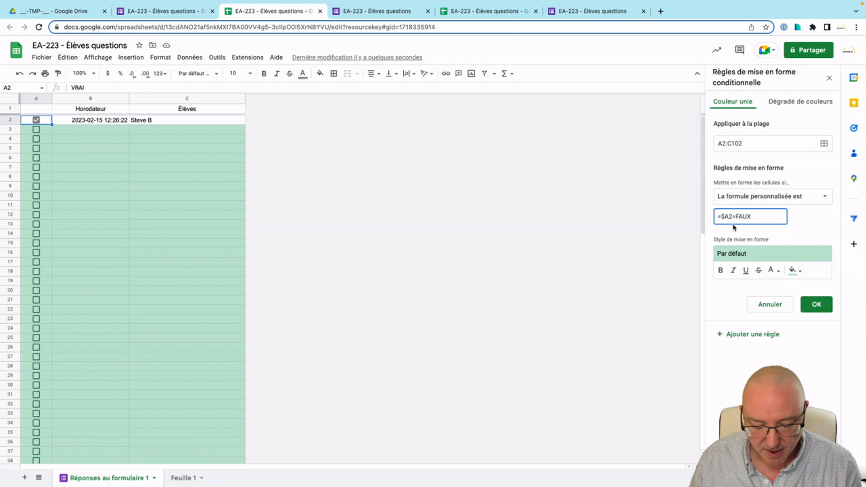
text(ET)
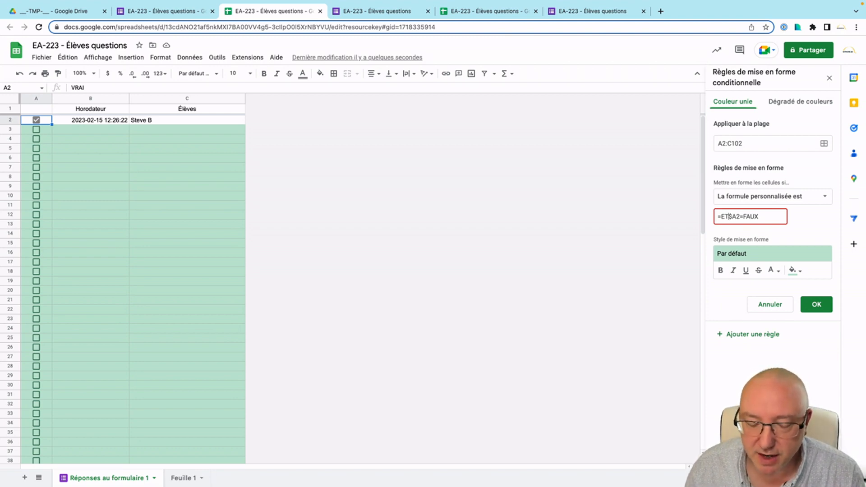
text(()
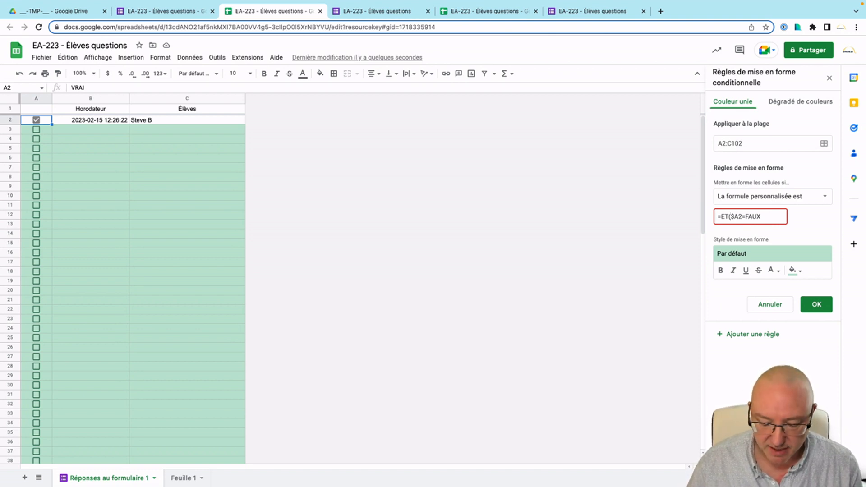
text(()
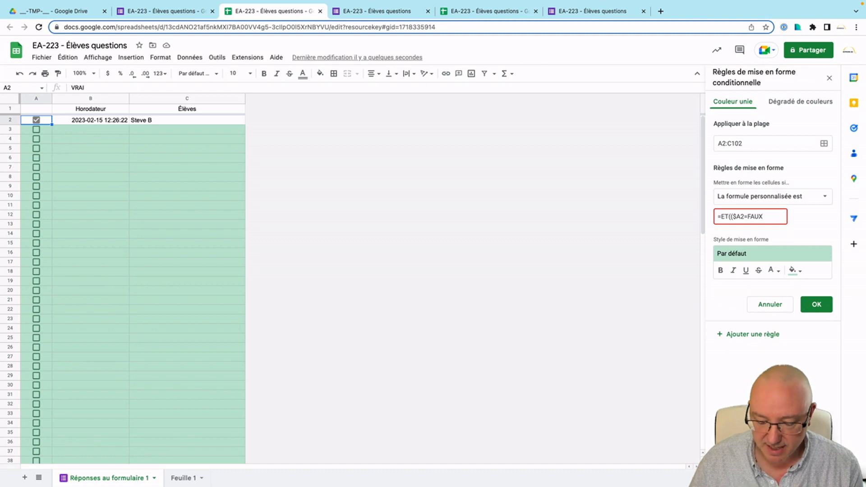
text();()
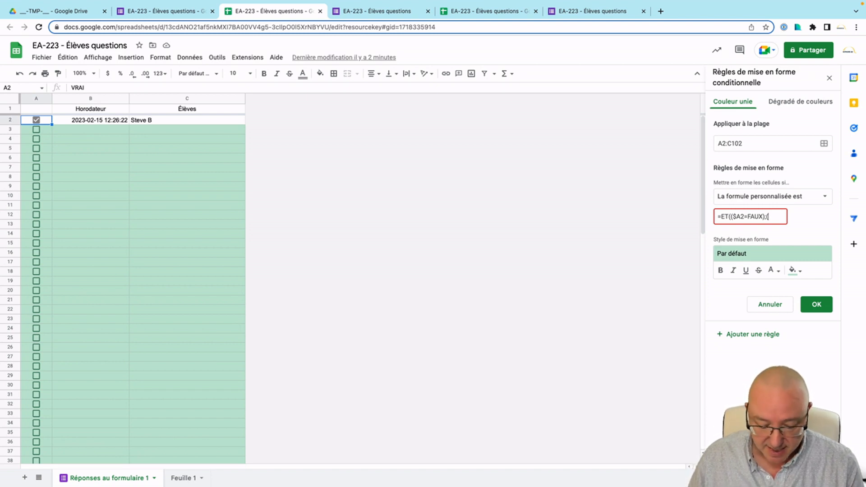
text(C2)
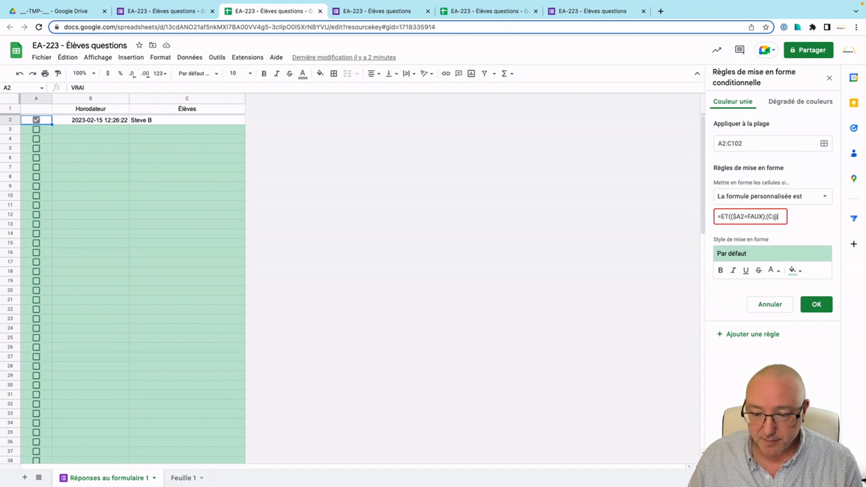
key(BackSpace)
text(2)
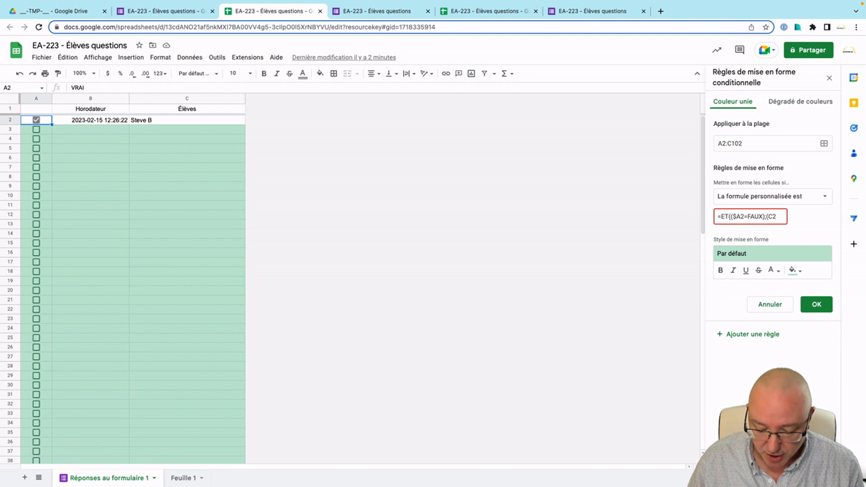
text(<>)
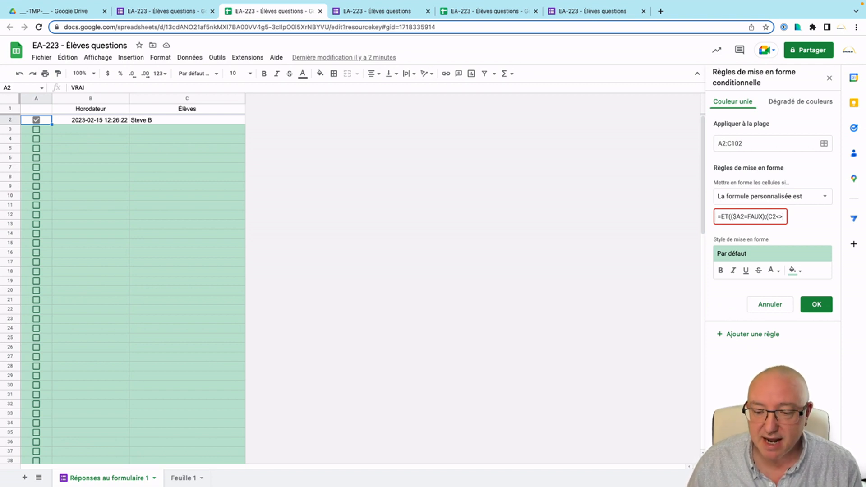
text(")
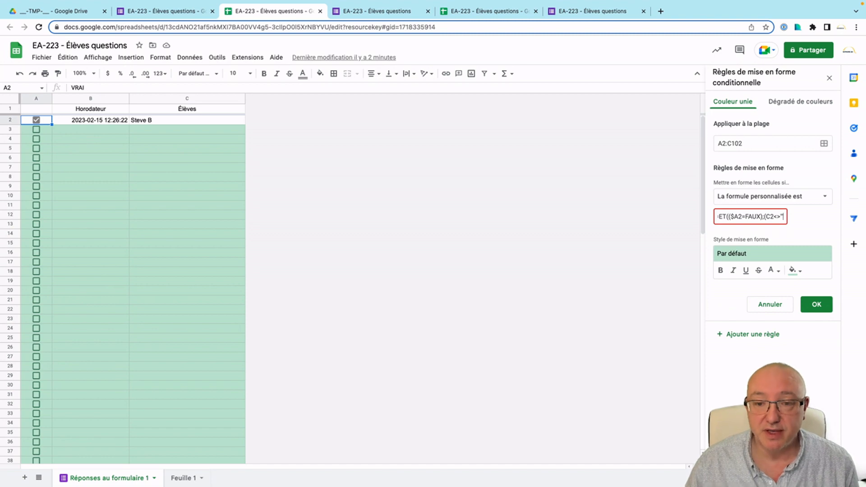
text())
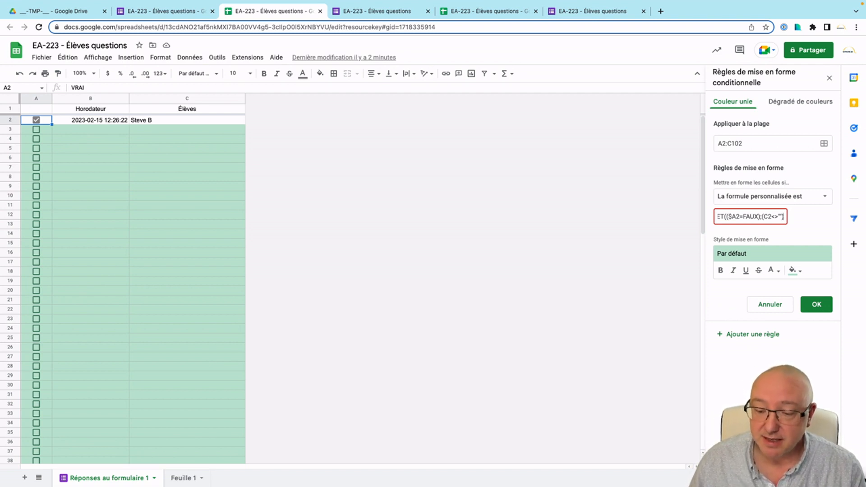
text())
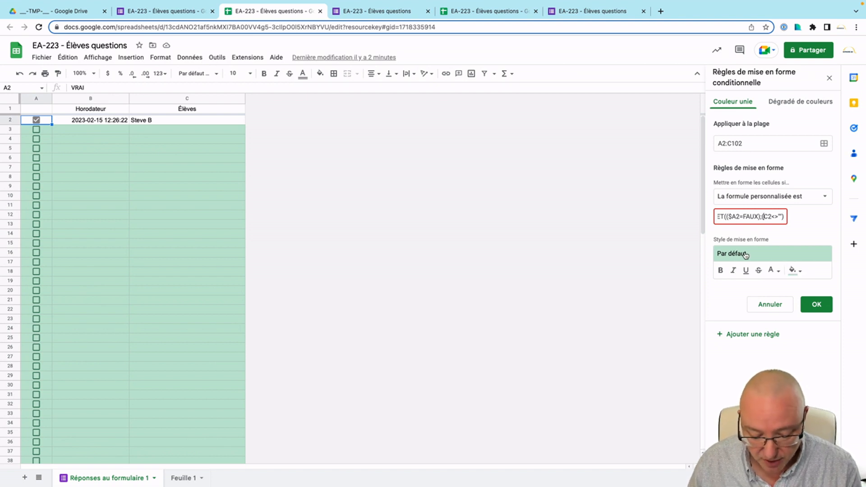
Anchor the reference as $C2 and finish the formula as ET(($A2=FAUX);($C2<>""))=VRAI.
click(764, 216)
text($)
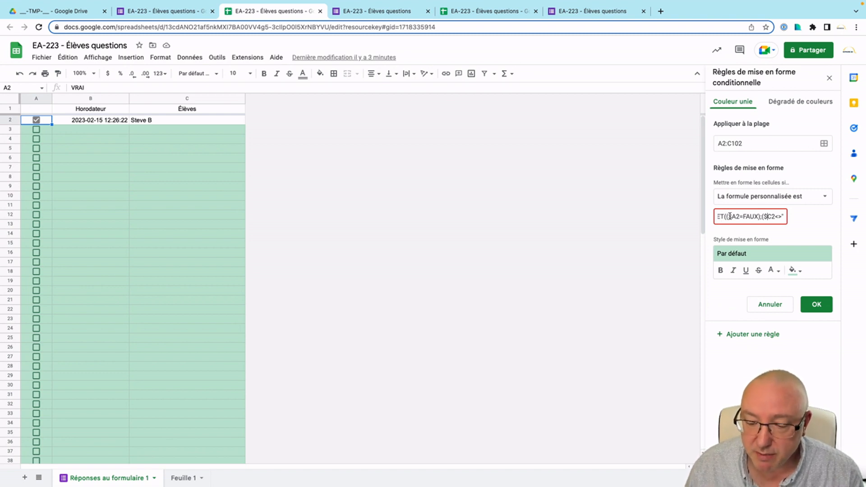
drag(766, 216, 784, 217)
click(784, 217)
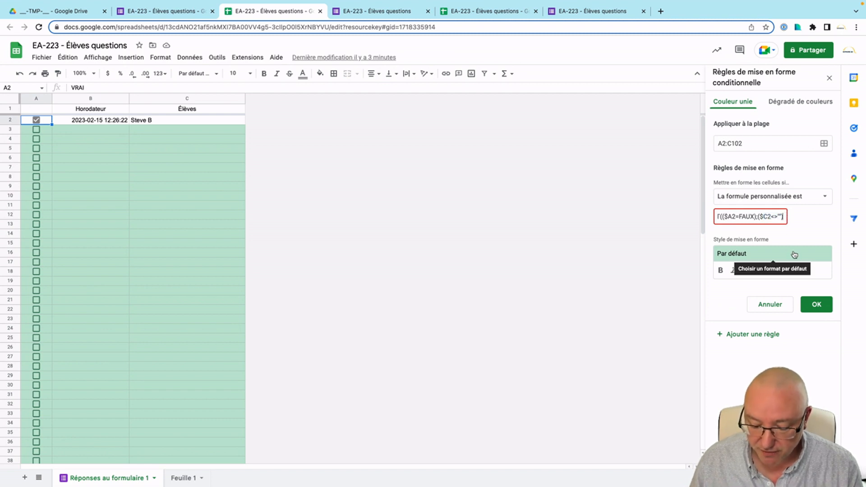
text())
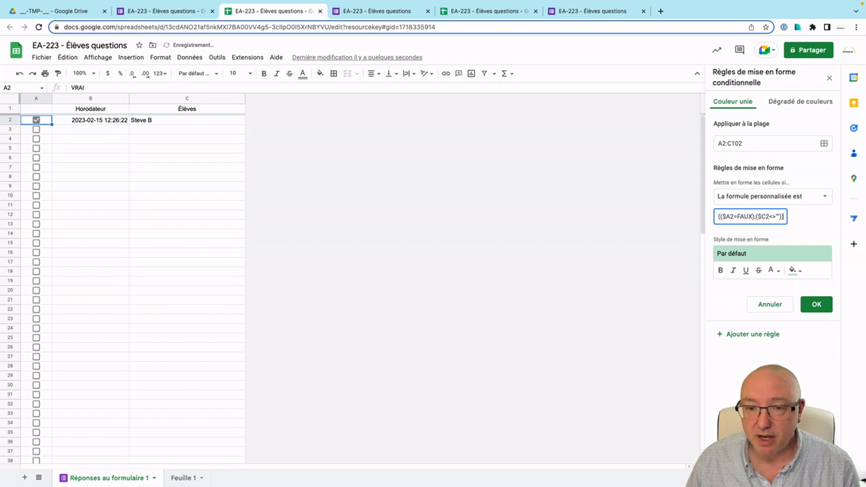
text(=VRAI)
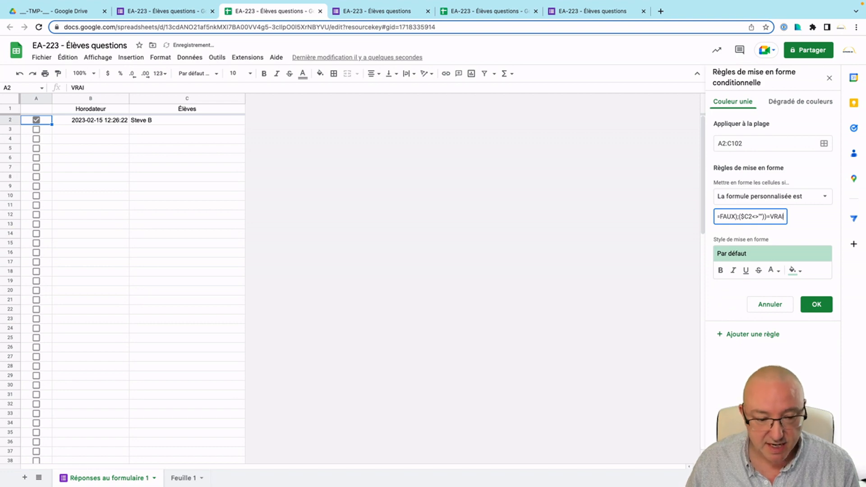
key(Tab)
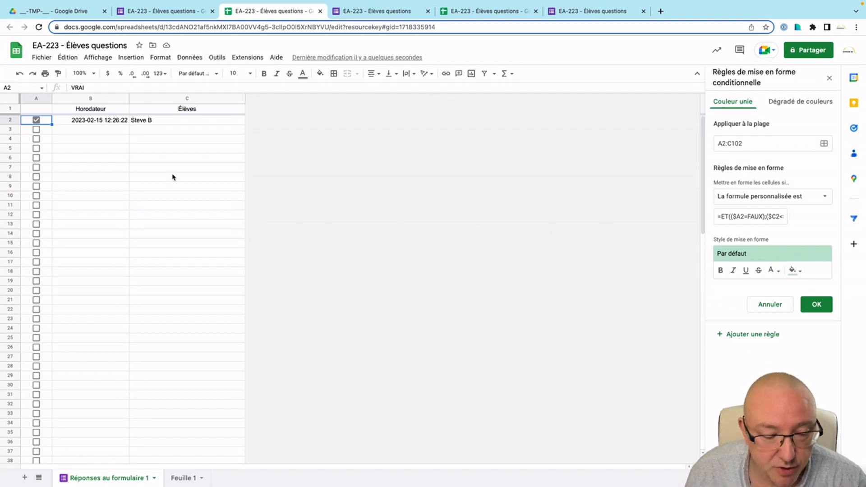
click(36, 121)
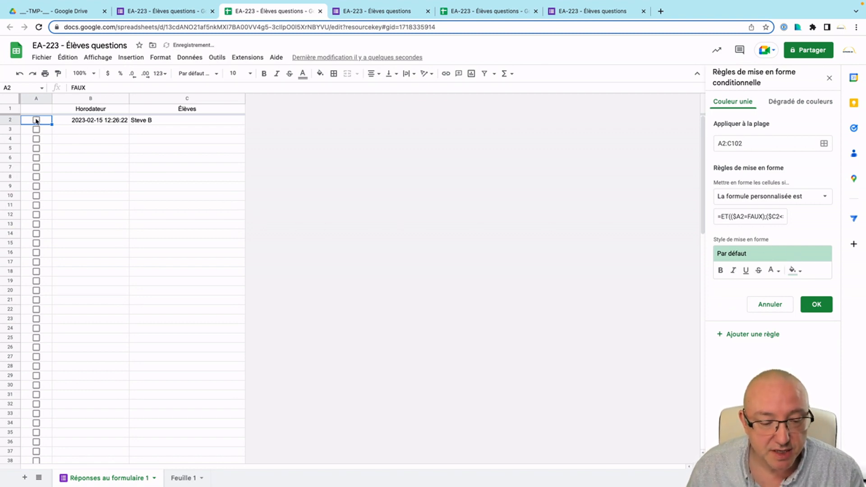
click(36, 120)
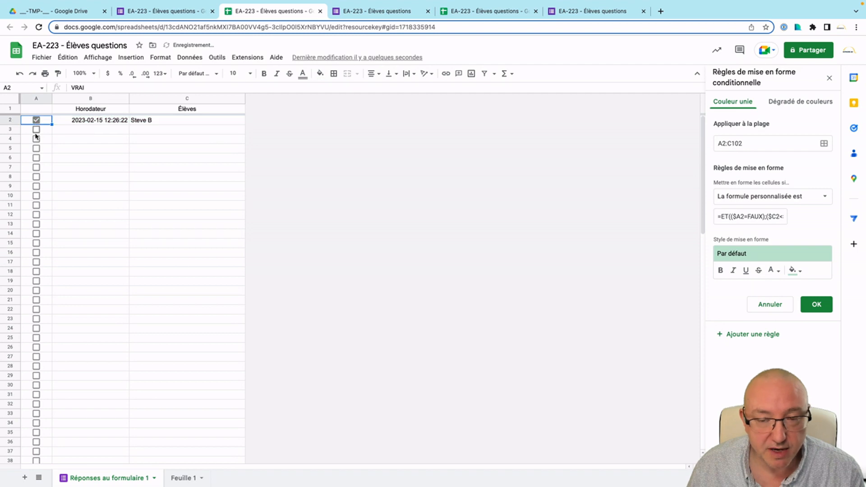
click(37, 121)
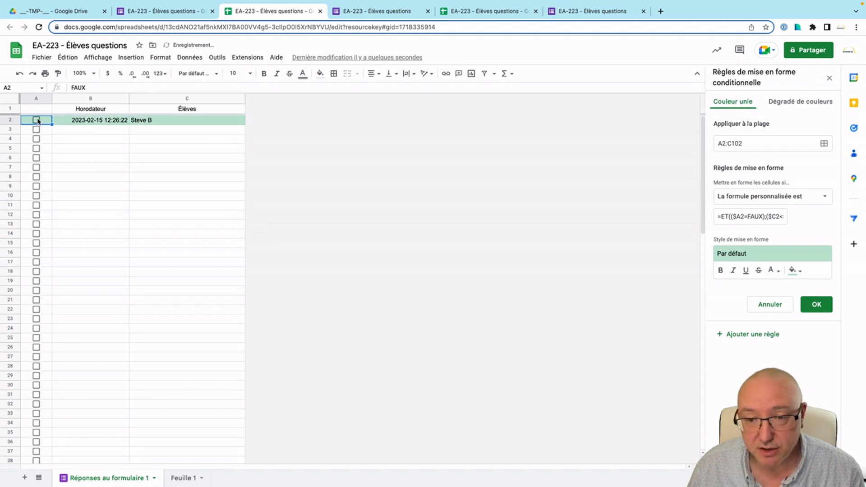
click(37, 121)
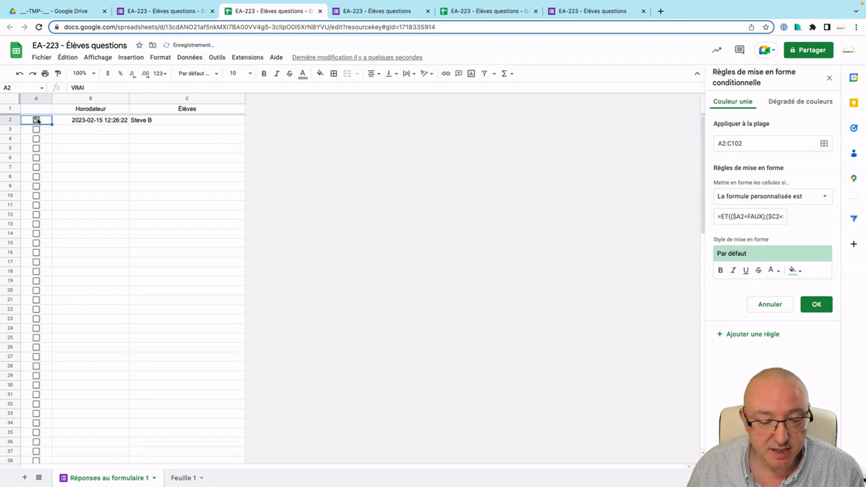
click(150, 131)
text(steve B)
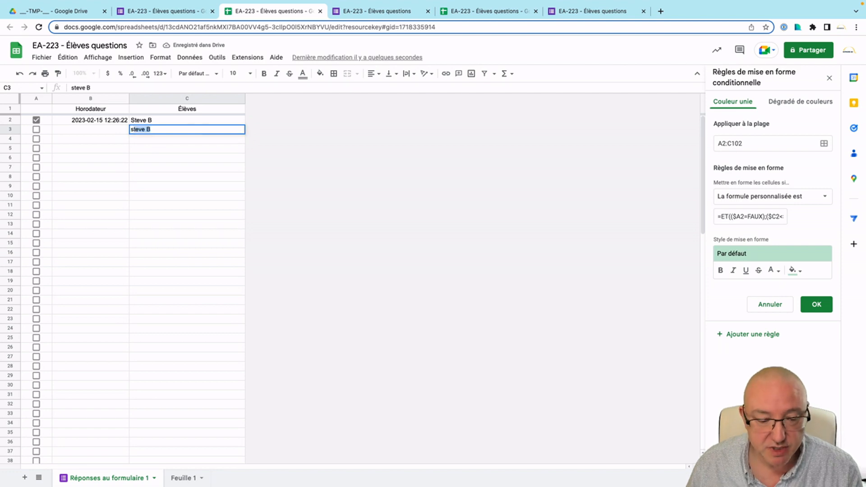
key(Return)
click(148, 132)
key(Delete)
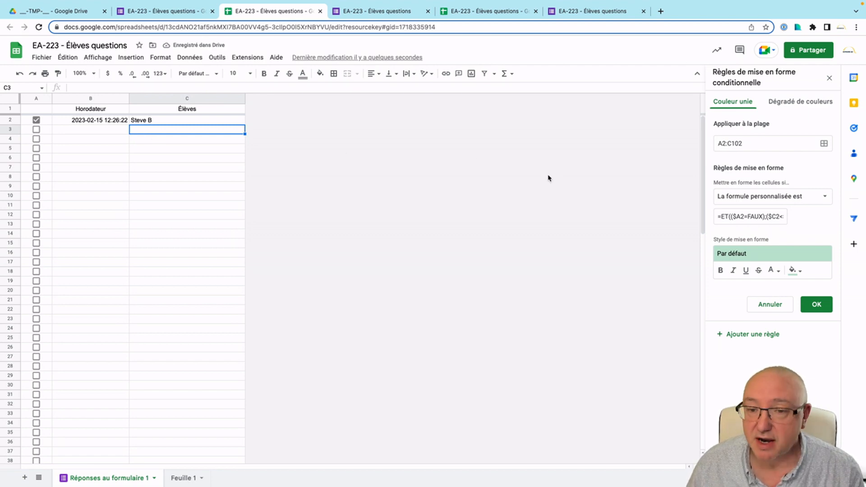
Give the A2:C102 rule a yellow fill, uncheck A2 to preview it, and save the rule.
click(799, 273)
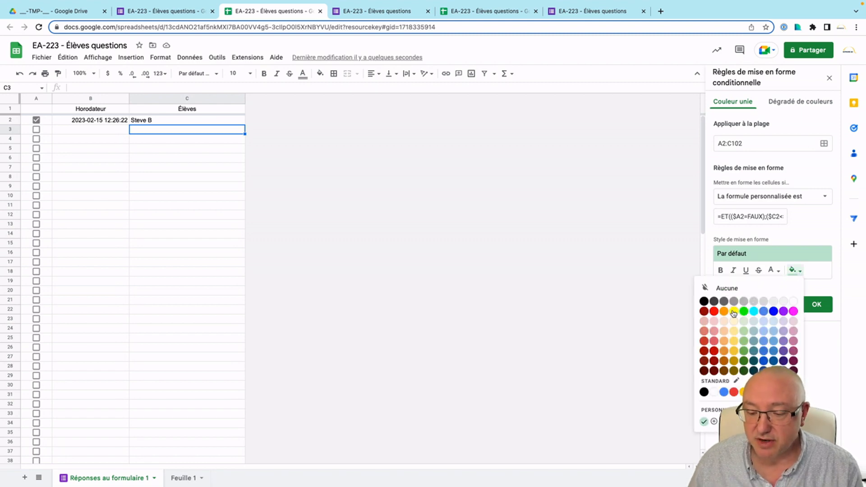
click(812, 272)
click(801, 274)
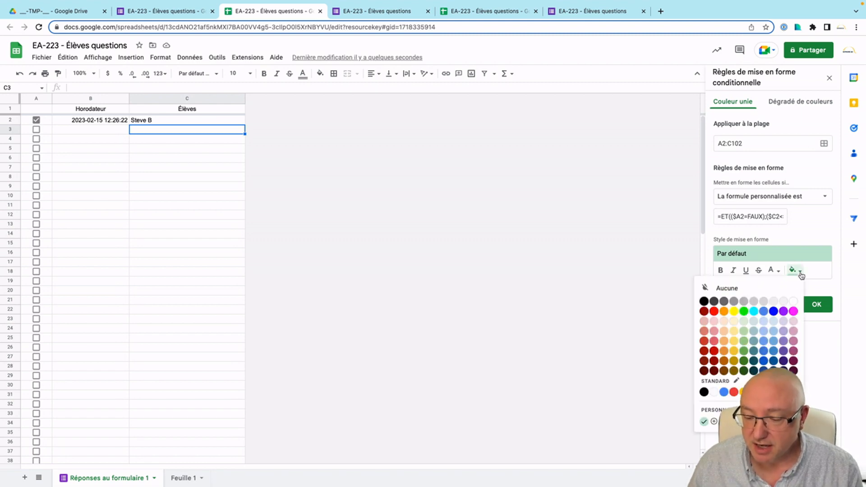
click(734, 312)
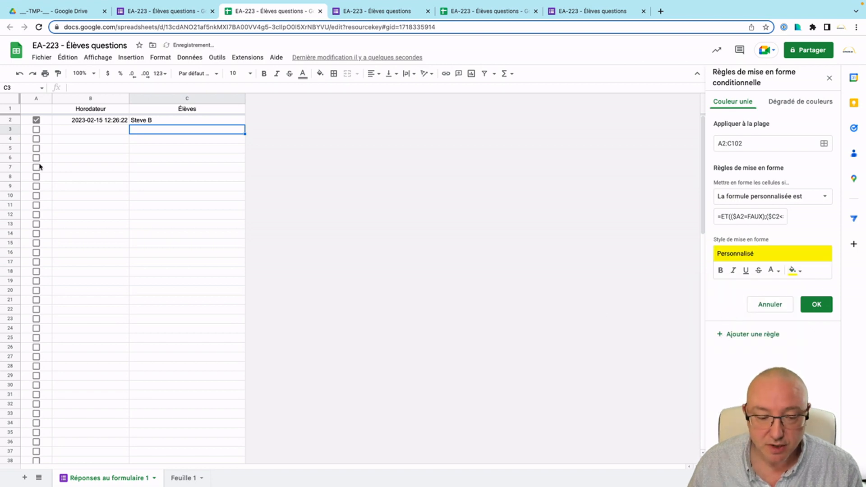
click(37, 120)
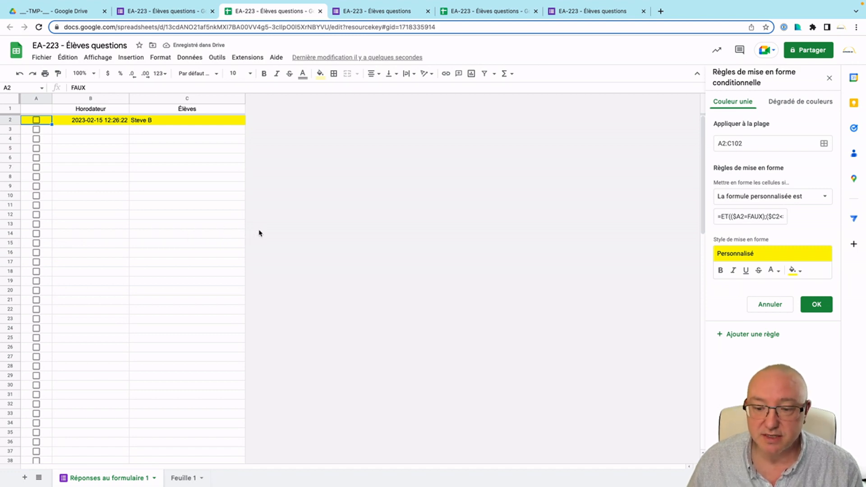
click(817, 305)
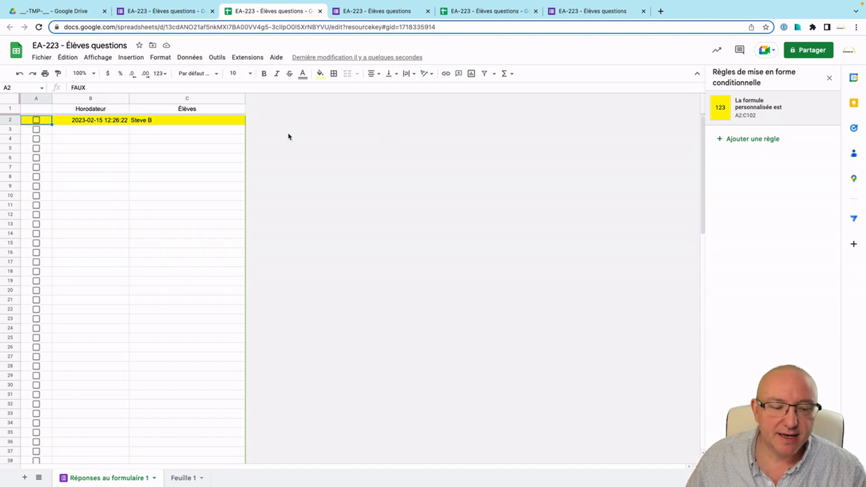
Hide row 2 by making its text yellow and shrinking it to a thin sliver.
click(8, 119)
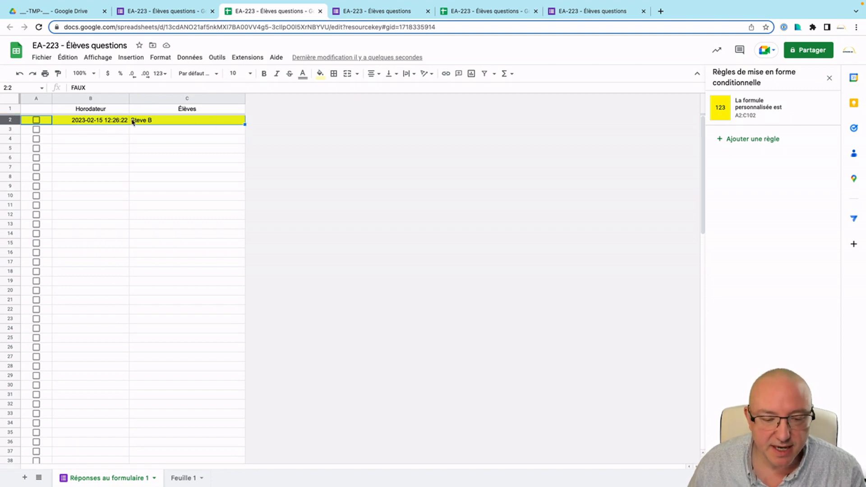
click(302, 73)
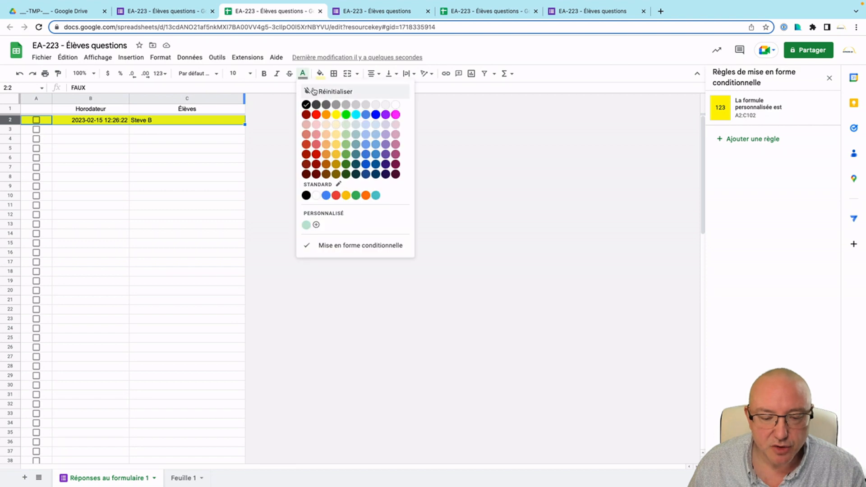
click(336, 114)
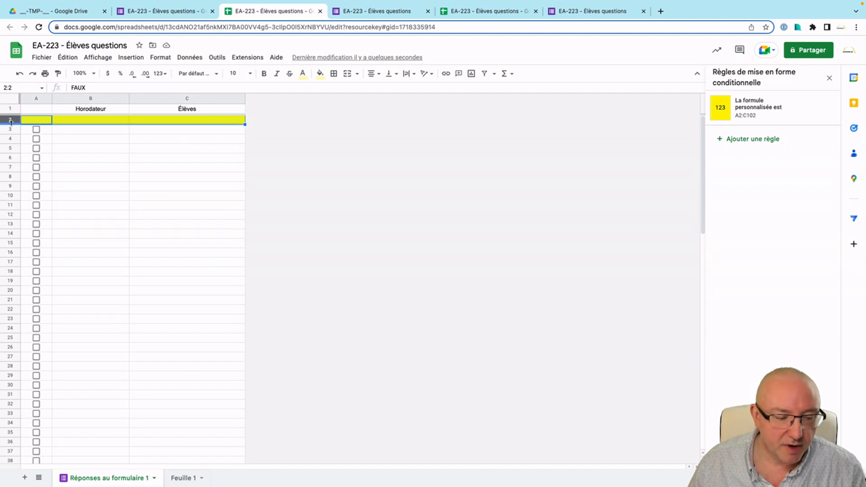
drag(11, 121, 12, 112)
Zoom the sheet to 200% and switch to the RÉCIT website tab.
click(137, 130)
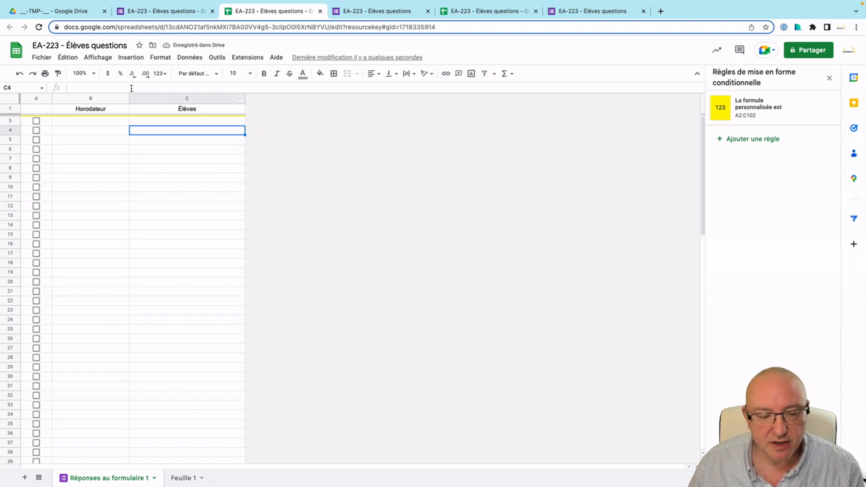
click(93, 74)
click(76, 177)
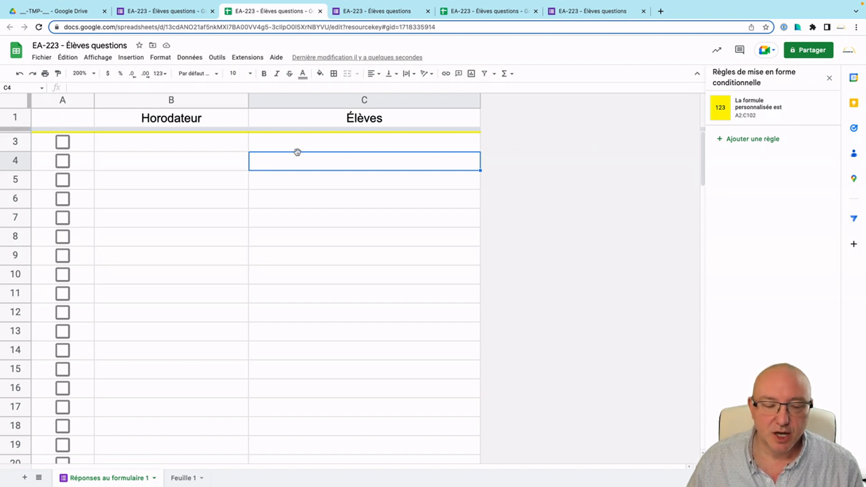
drag(15, 179, 16, 235)
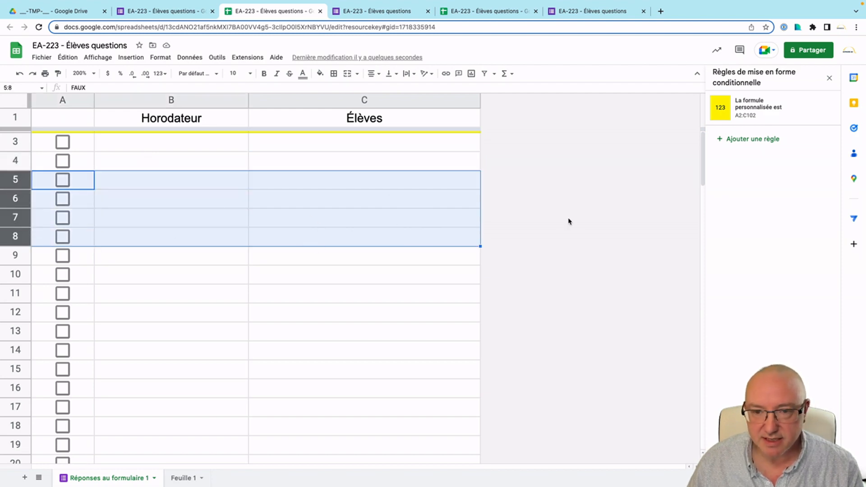
click(566, 220)
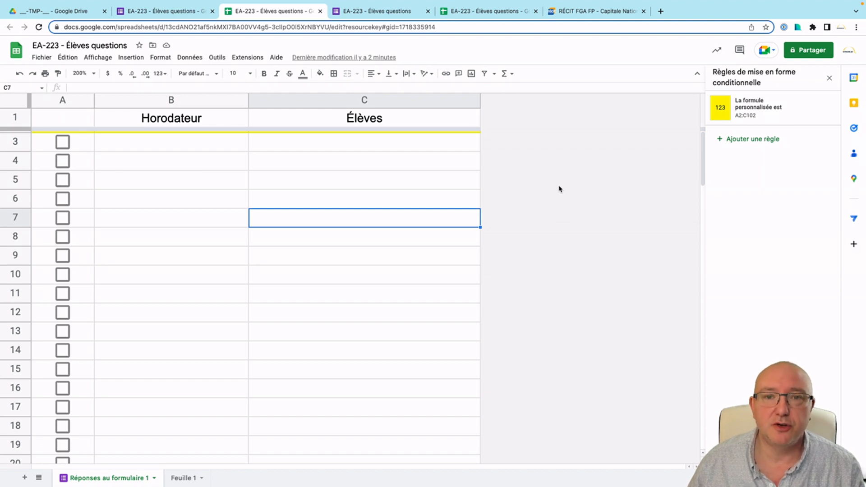
click(593, 17)
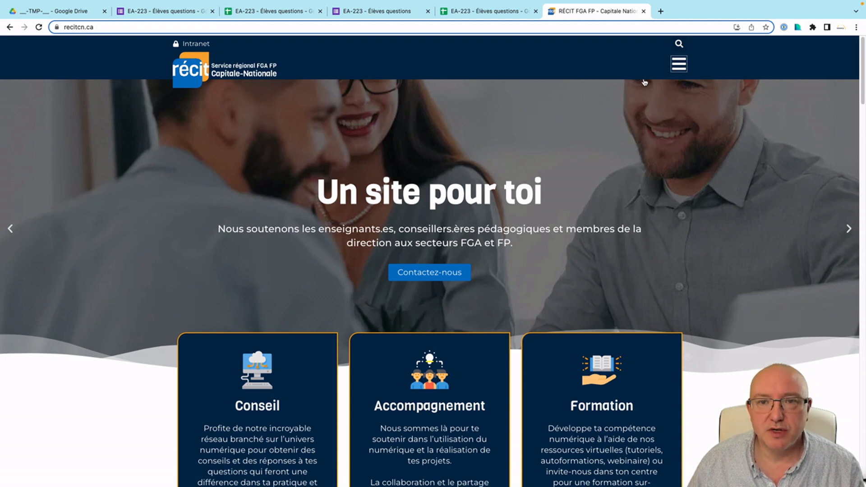
Go to the RÉCIT Création d'un QR-Code page, scroll to its form, then bring Clean Text forward.
click(675, 68)
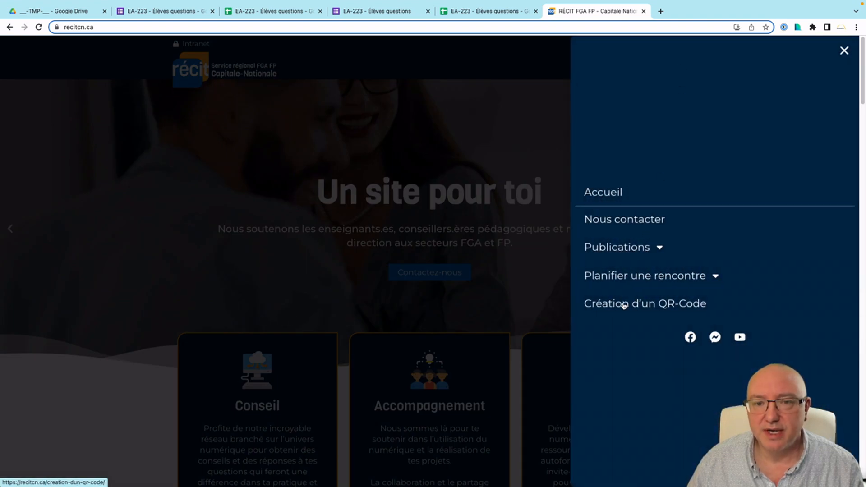
click(624, 306)
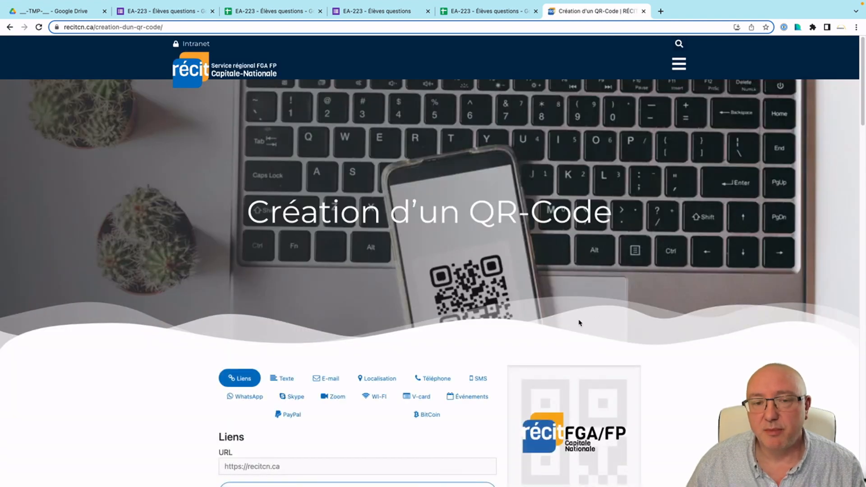
scroll(671, 328, down, 1)
scroll(671, 328, down, 5)
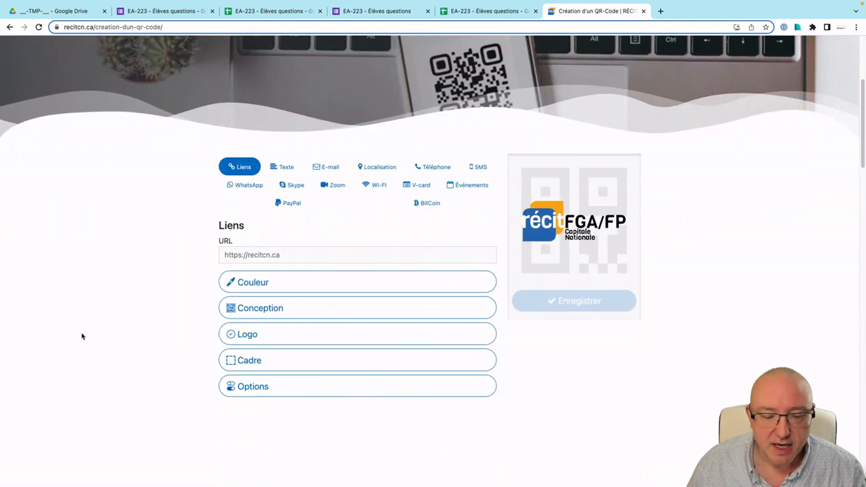
key(super+Tab)
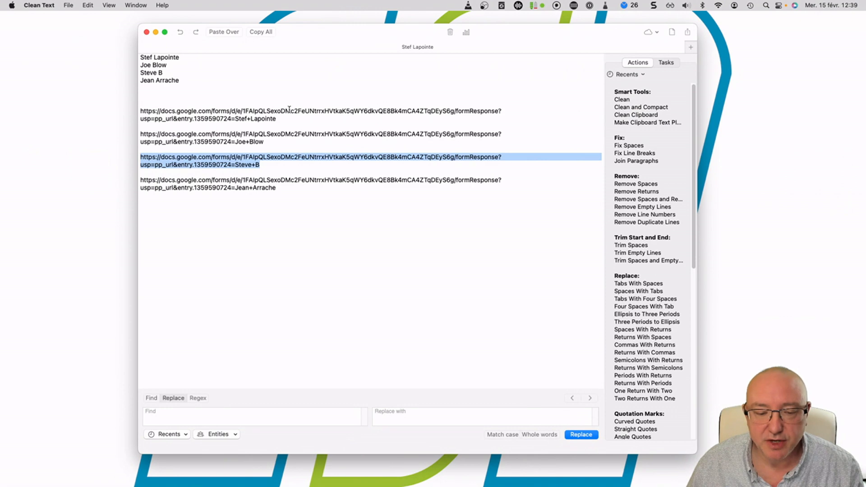
Select the first student's prefilled form link in Clean Text and go back to the QR-code page.
click(281, 117)
drag(280, 118, 140, 111)
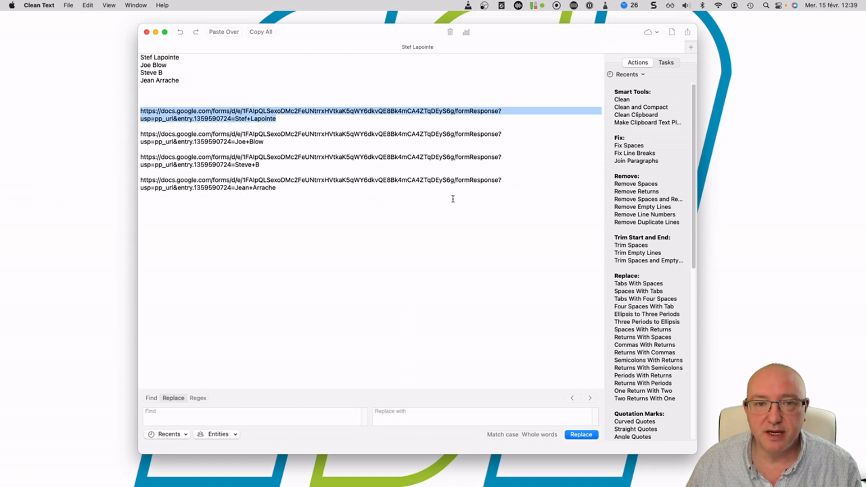
key(ctrl+Right)
Paste the student's prefilled link into the QR-code field and add a plain frame.
click(288, 253)
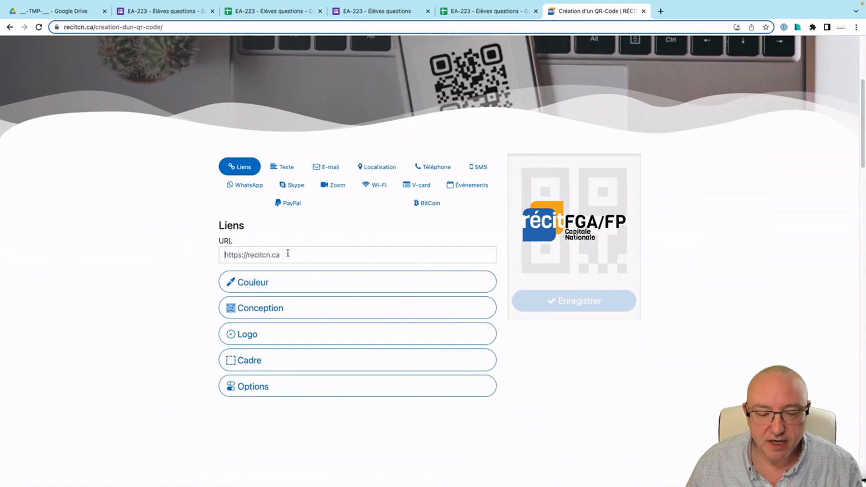
key(super+v)
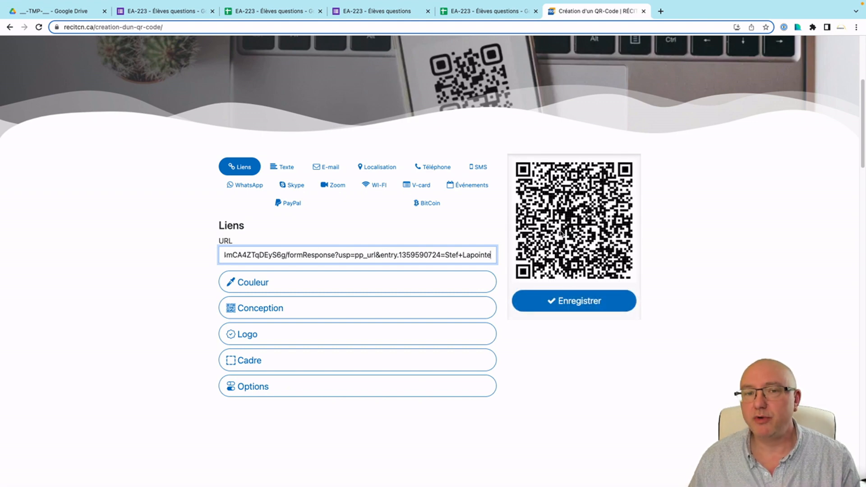
click(262, 359)
scroll(199, 354, down, 3)
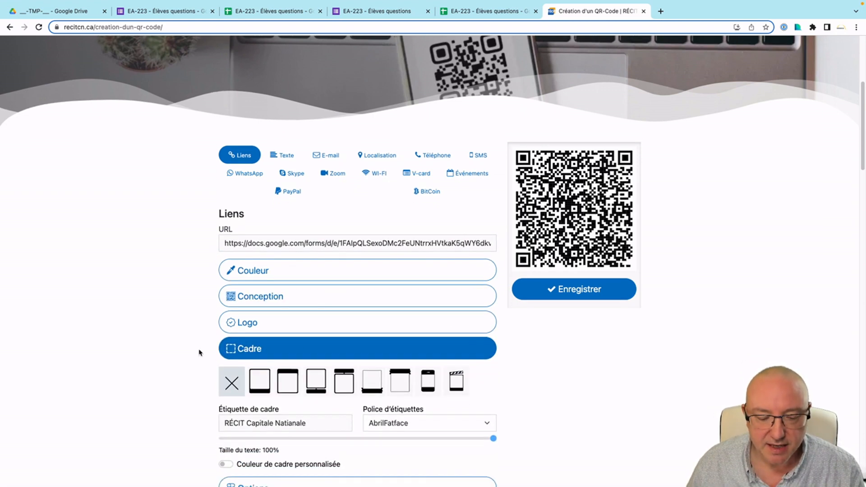
click(262, 333)
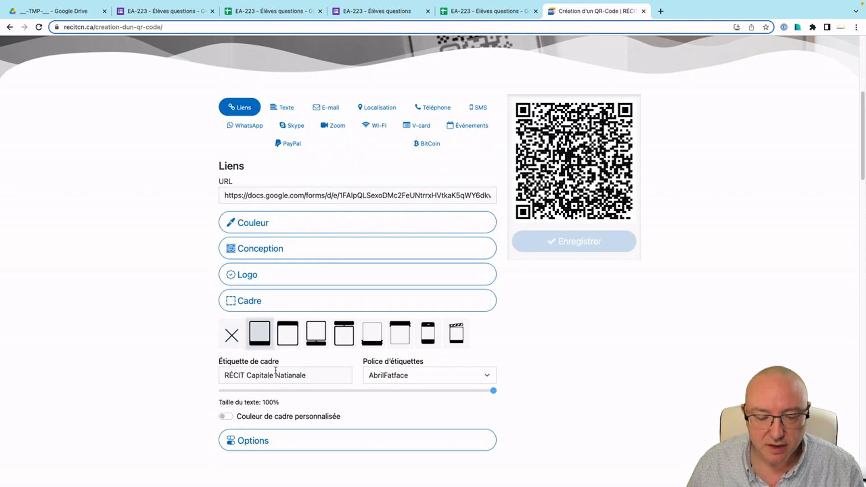
Label the frame with the student's name in _-Viga-Regular-_ font and save the QR code.
triple_click(289, 375)
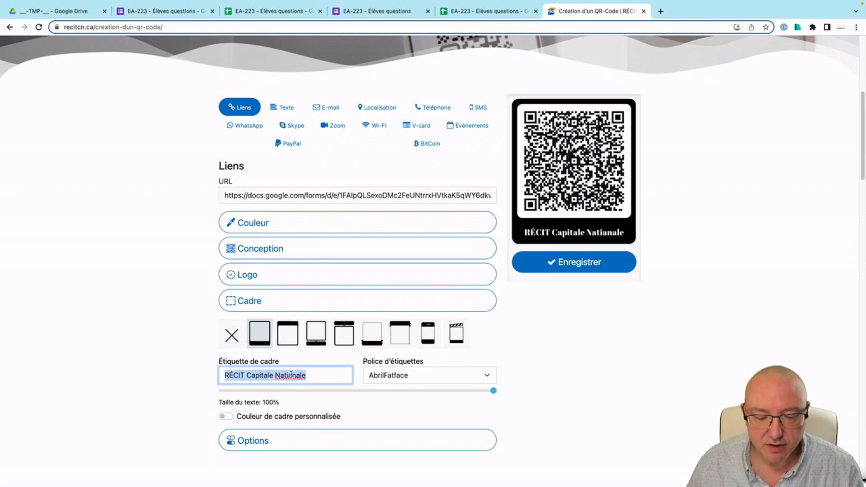
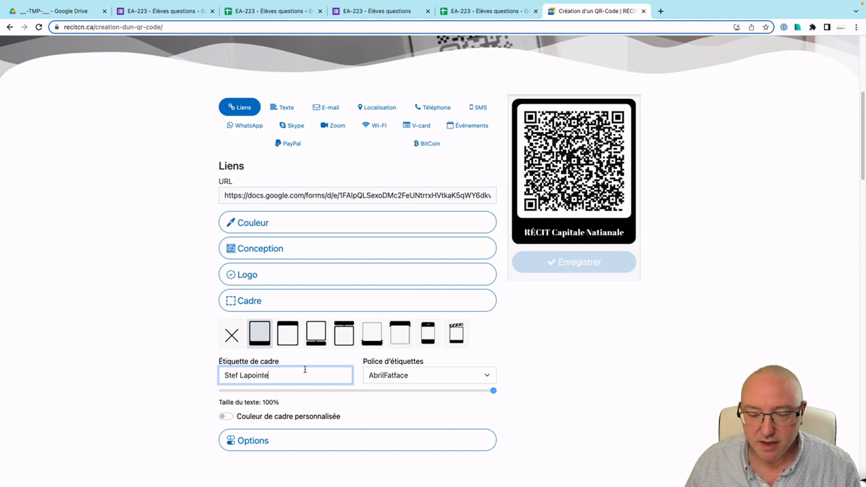
key(Tab)
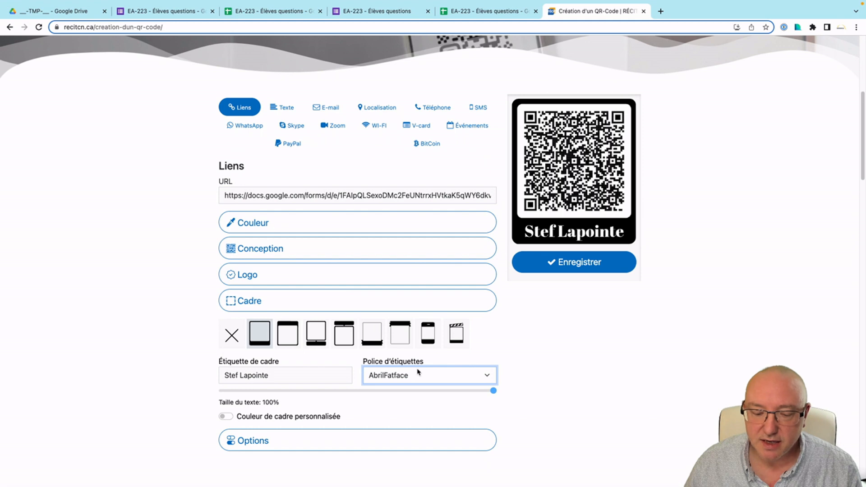
click(429, 379)
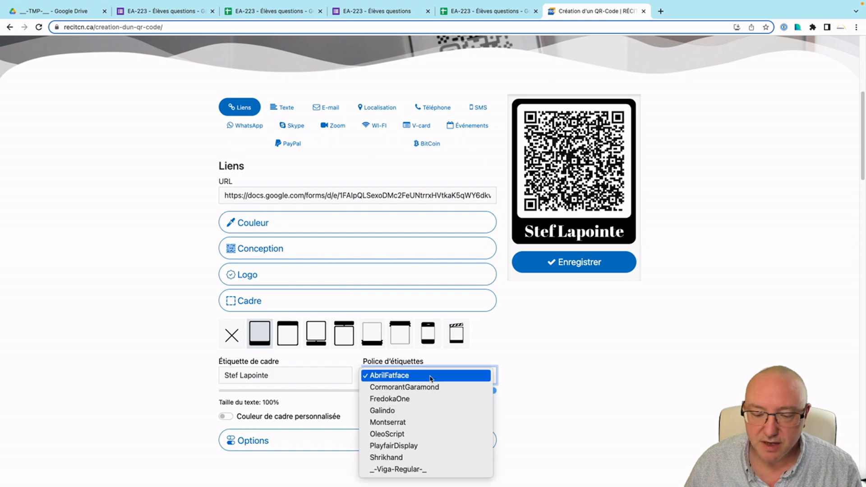
click(406, 470)
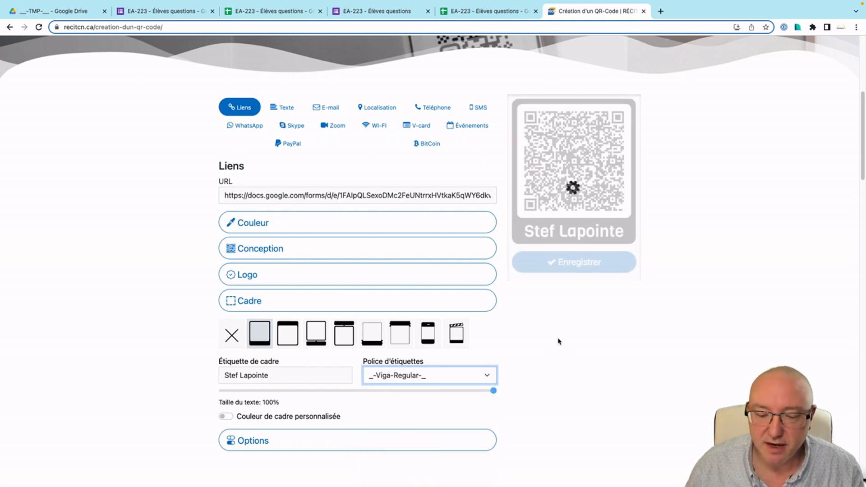
click(585, 264)
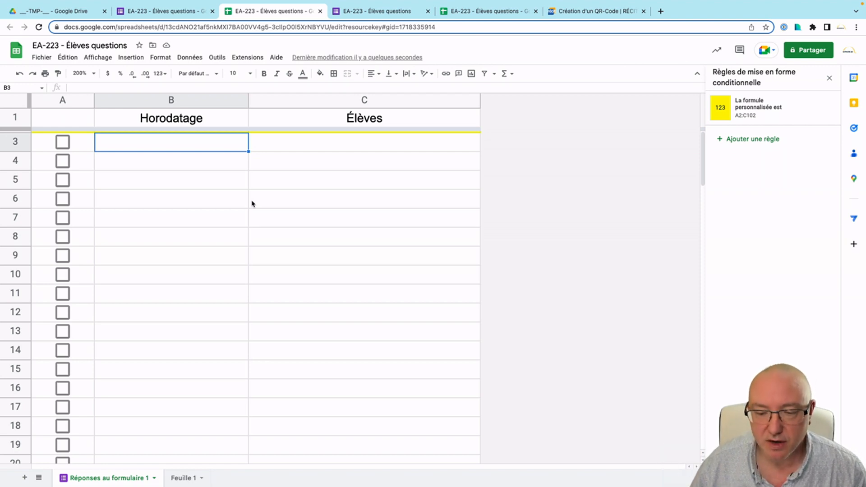
Close the conditional formatting panel, hide the menus, and return to the QR-code generator.
click(829, 80)
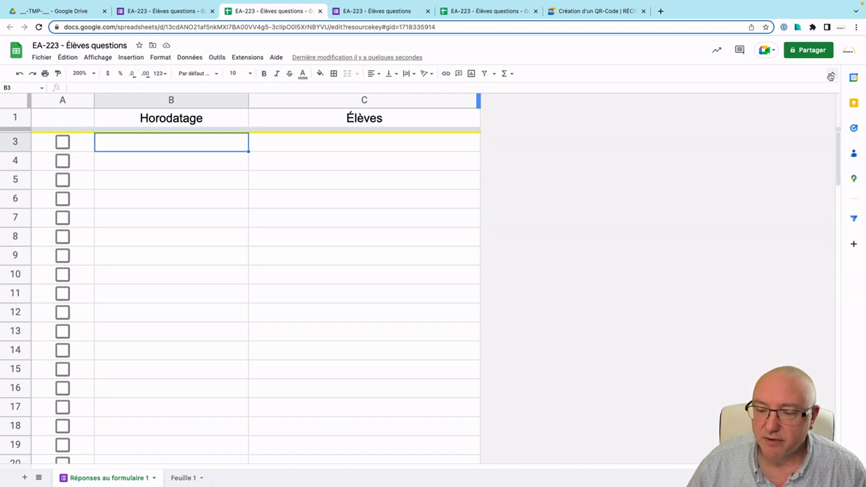
click(833, 77)
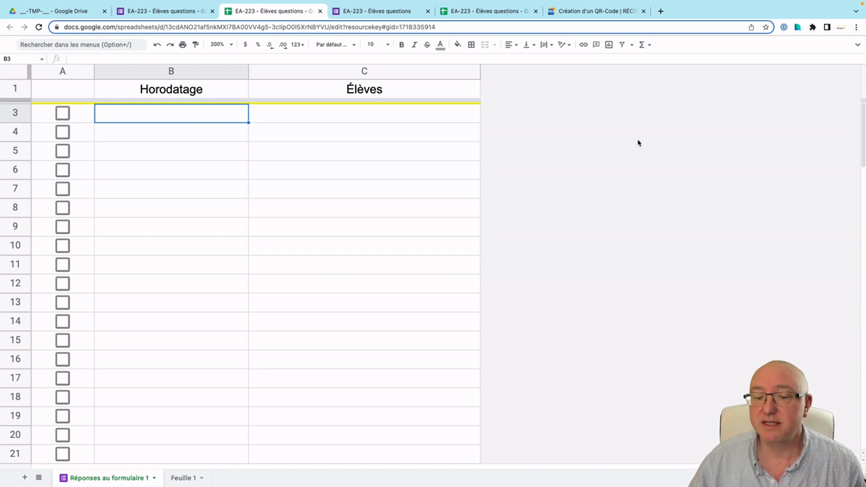
click(600, 11)
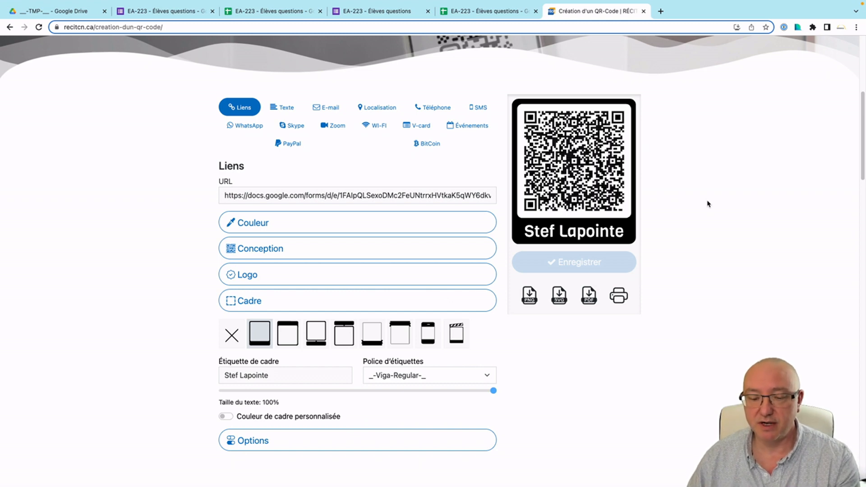
Submit responses through the QR code and return to the response spreadsheet.
click(265, 13)
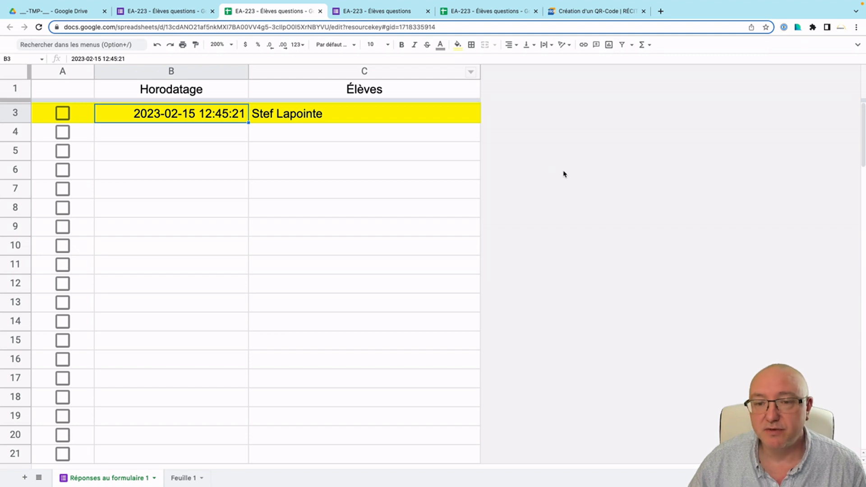
click(583, 13)
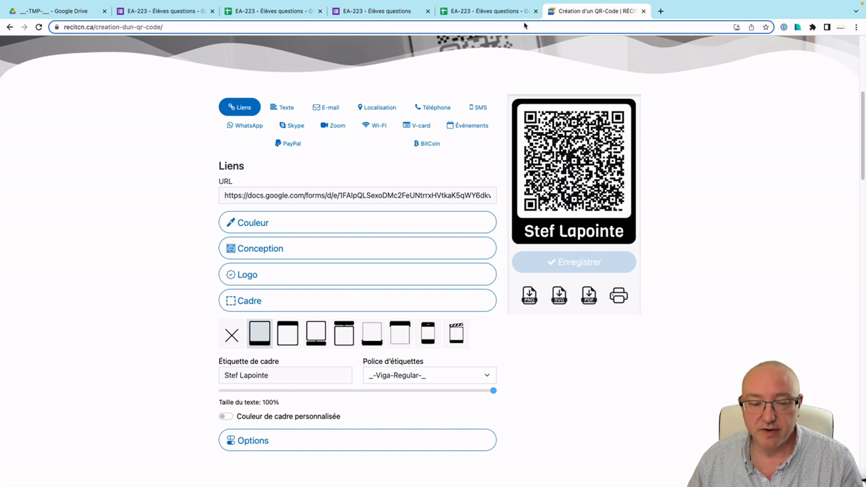
click(163, 10)
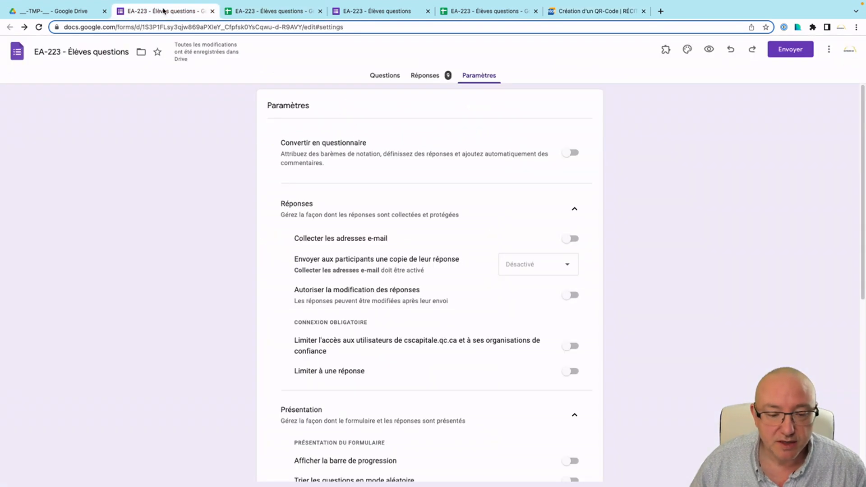
click(266, 12)
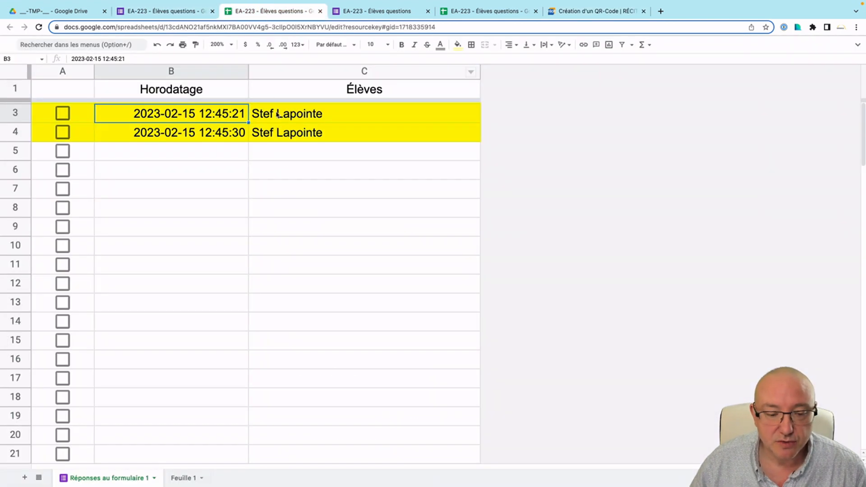
Toggle the A3 and A4 checkboxes to test the yellow highlight, then select rows 3–4.
click(63, 114)
click(63, 133)
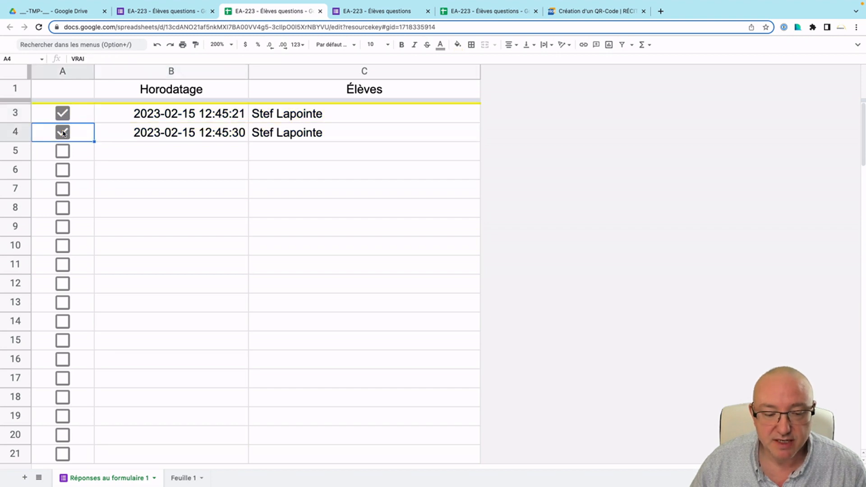
click(63, 133)
click(64, 115)
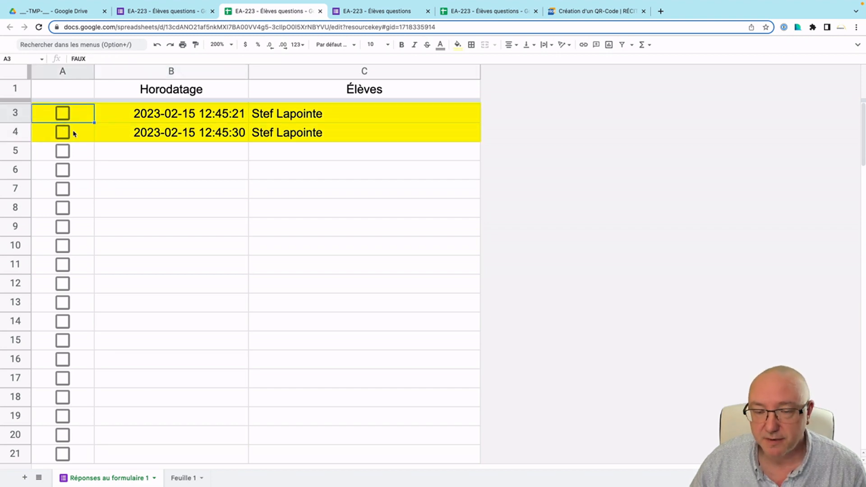
click(14, 114)
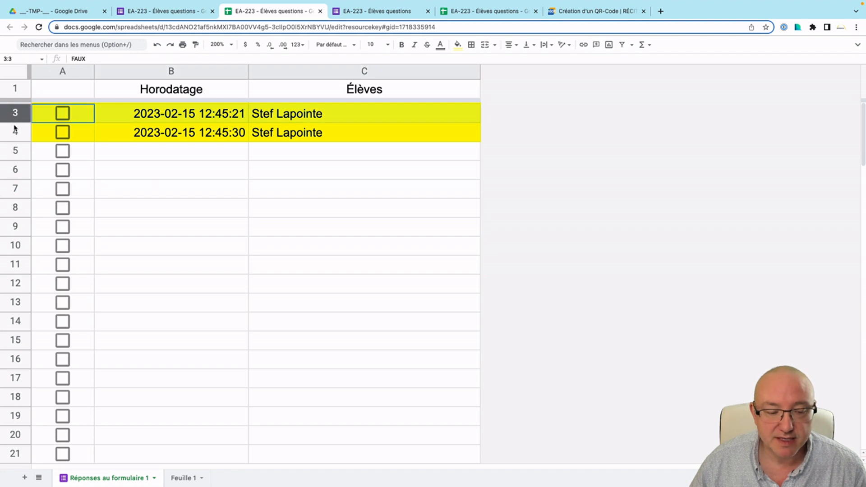
shift+click(15, 132)
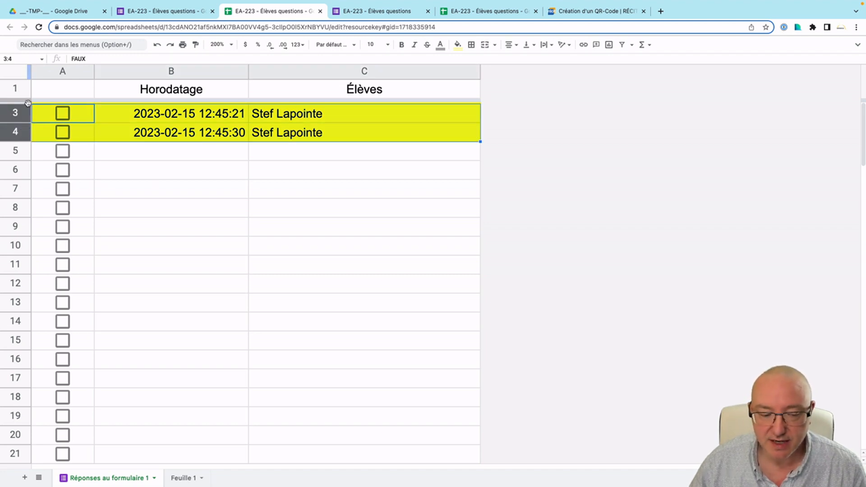
Delete test rows 3–4, submit once more via the QR code, and return to the sheet.
right_click(16, 132)
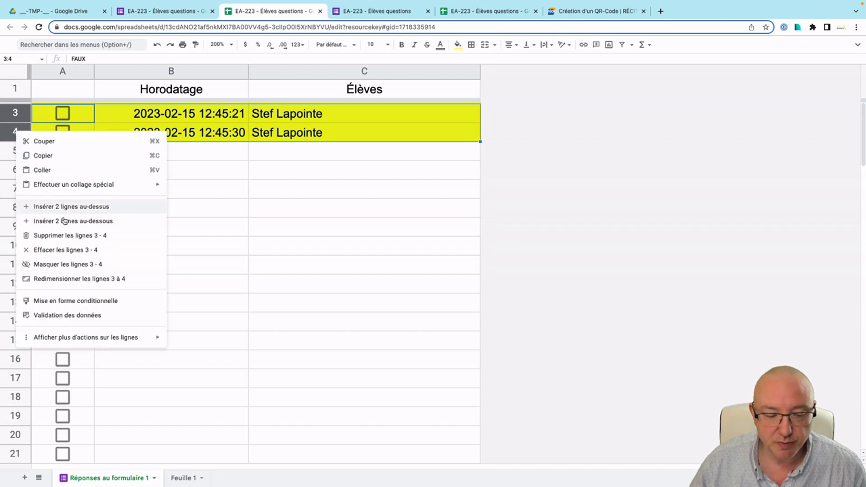
click(73, 235)
click(172, 153)
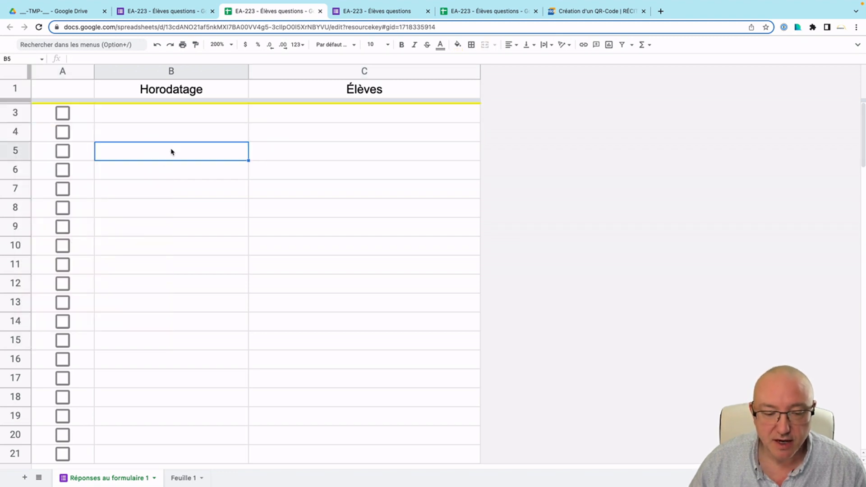
click(571, 12)
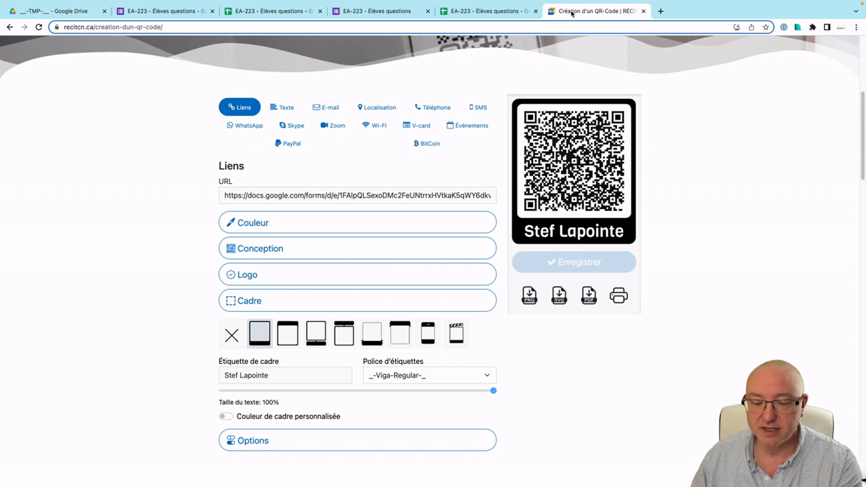
click(250, 12)
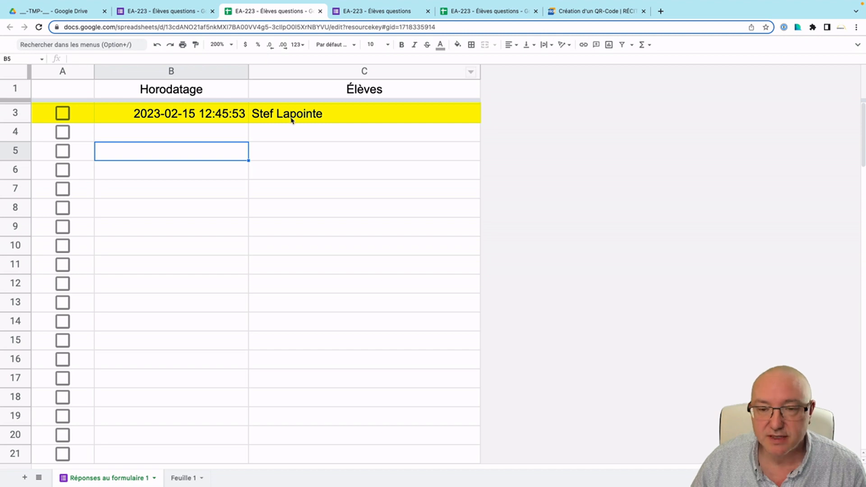